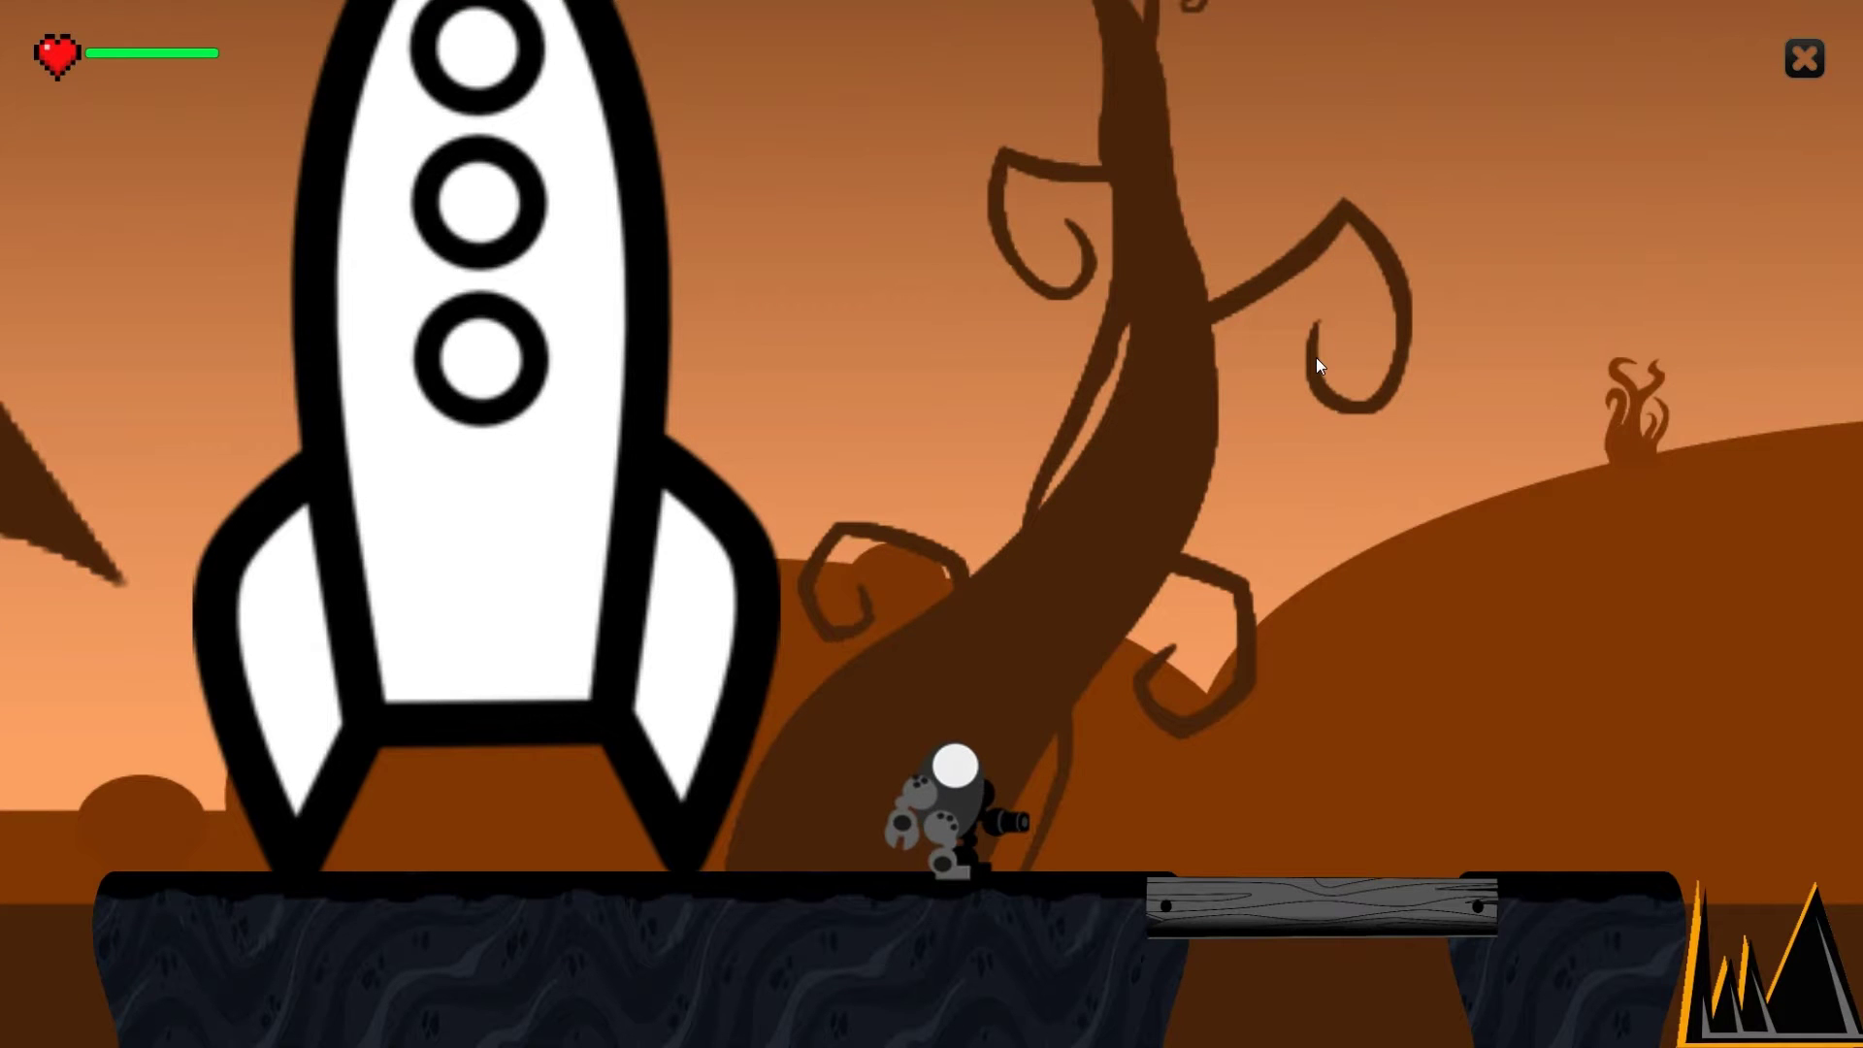
# Step: Run the character left and right and jump across the level past the rocket
pyautogui.press('Left')
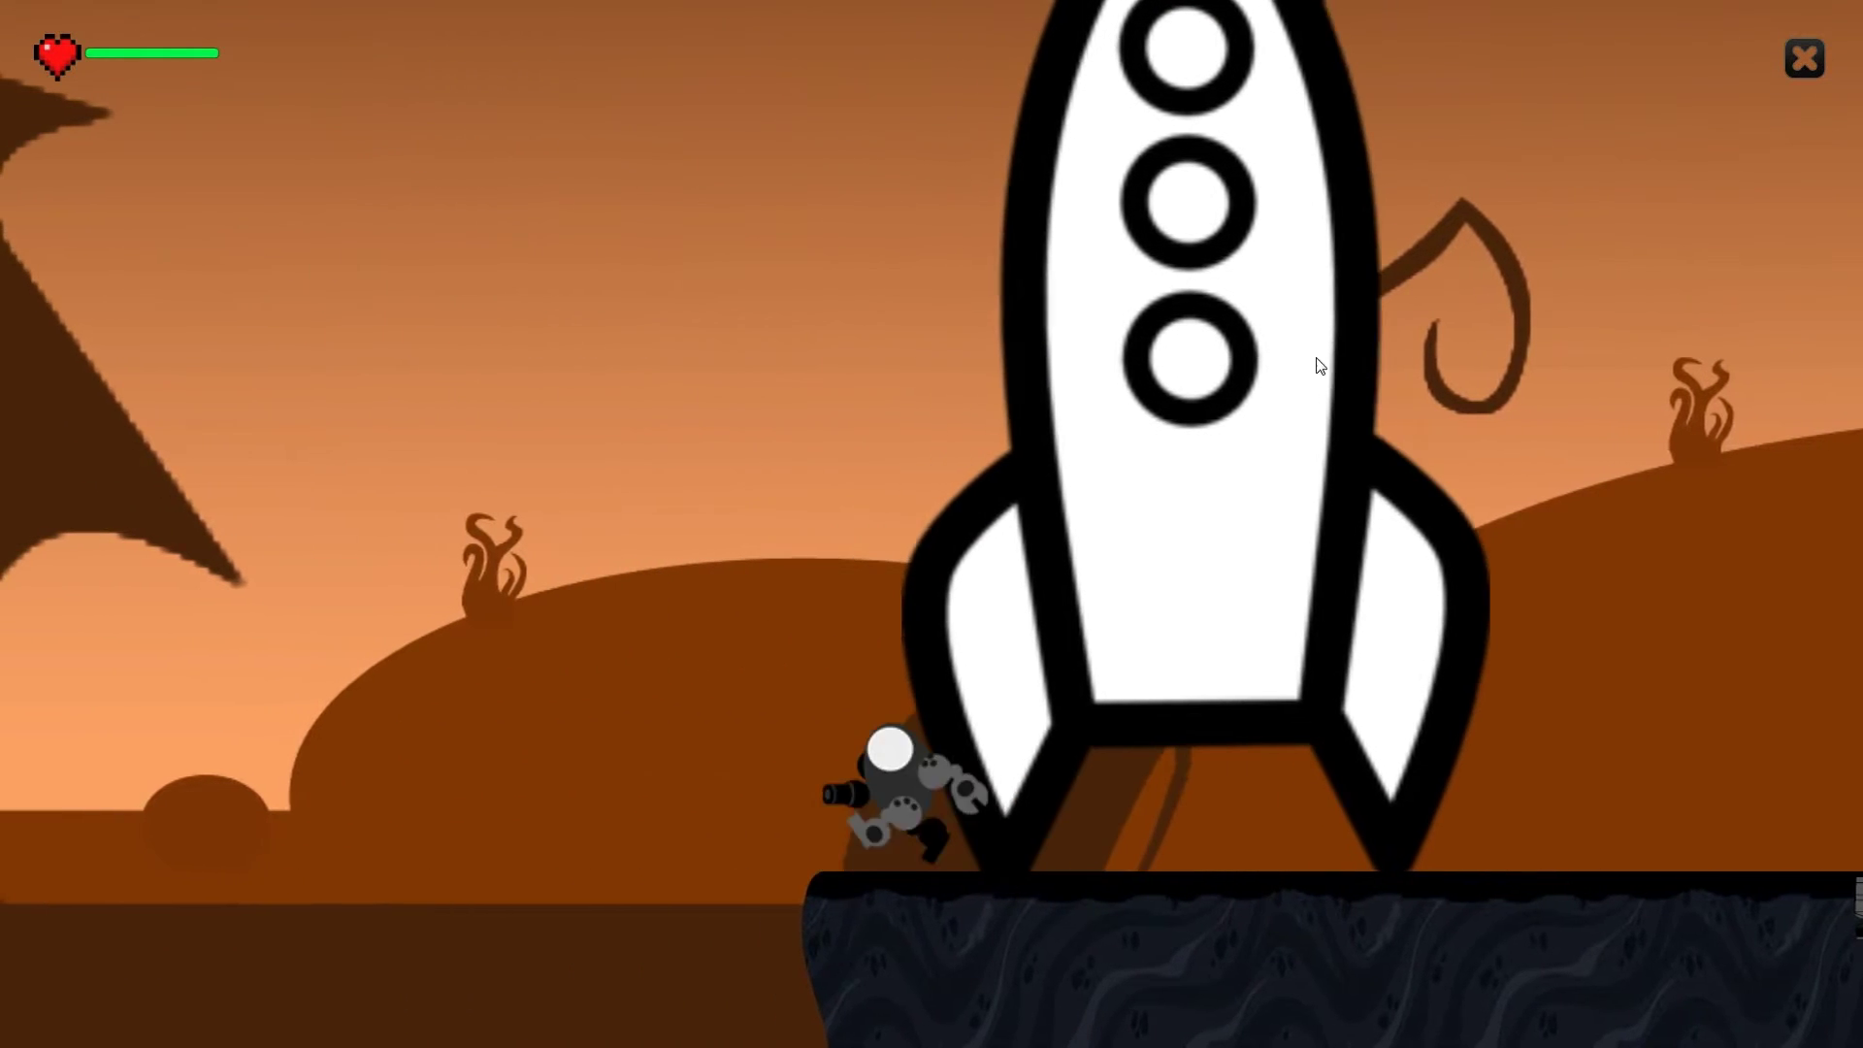
pyautogui.press('Right')
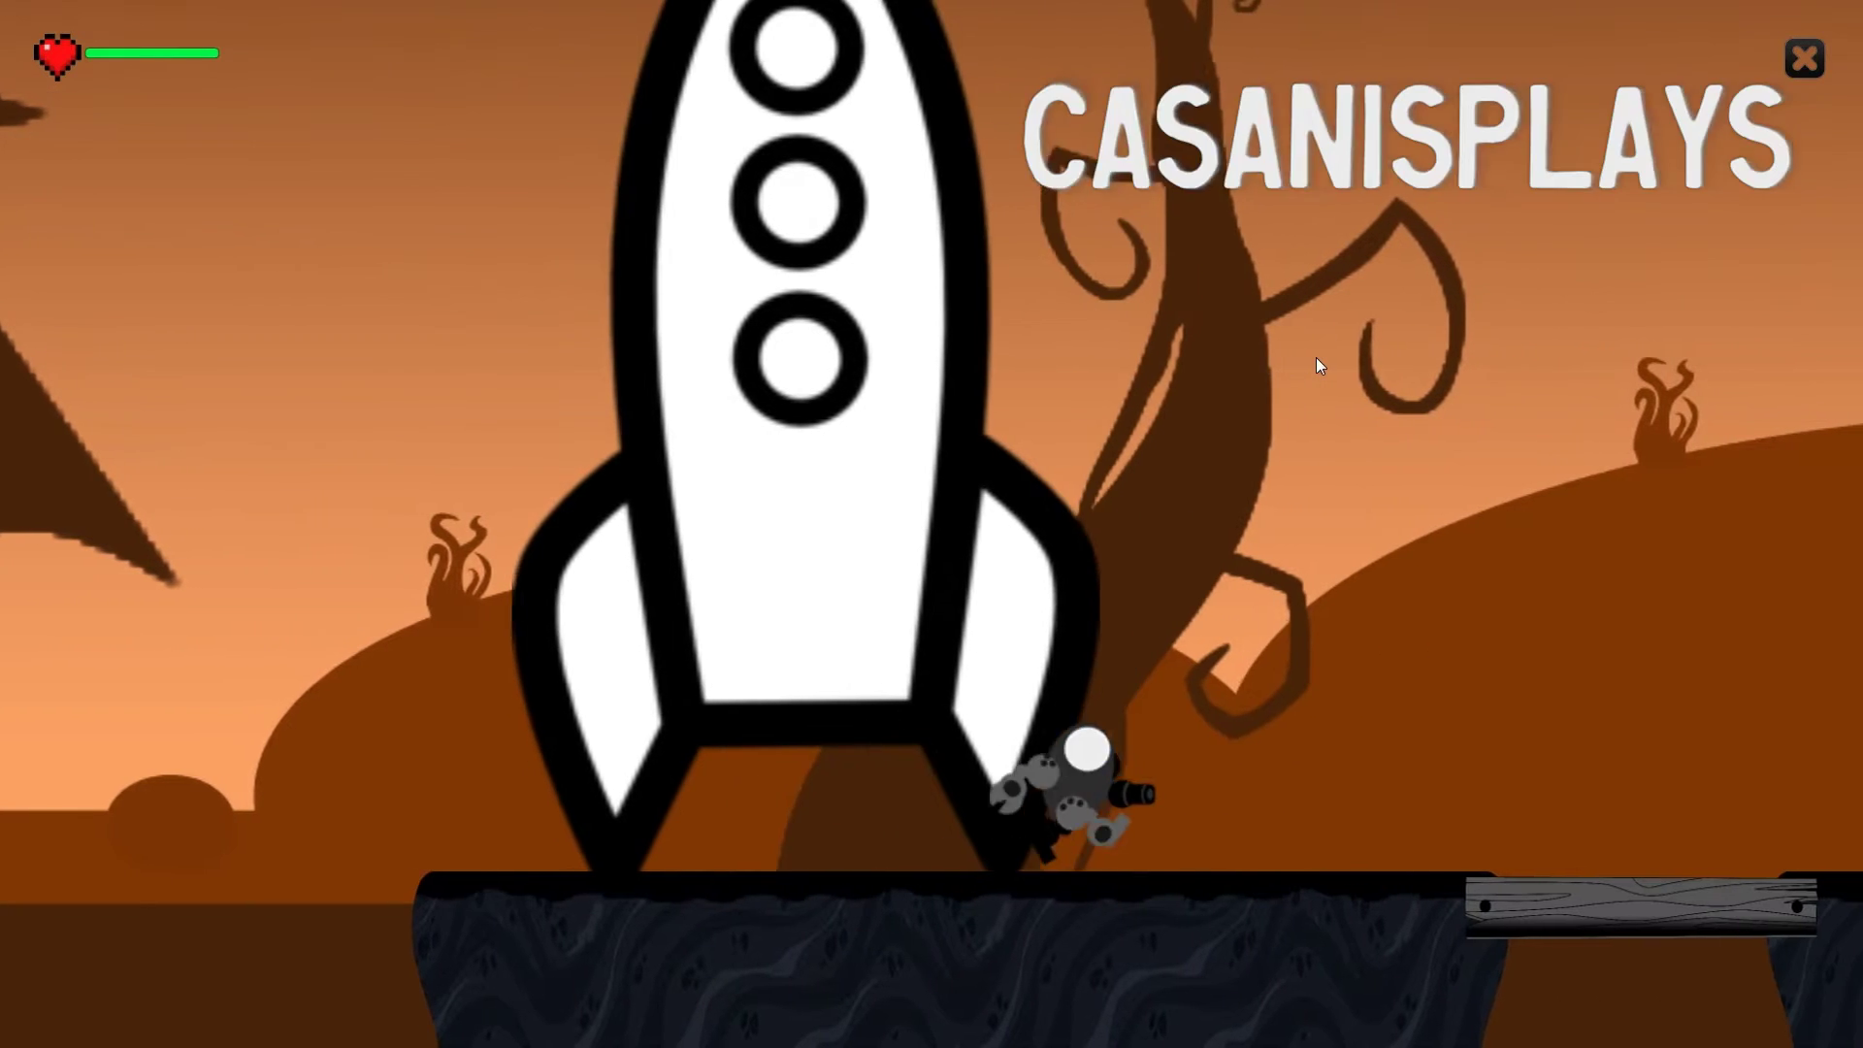
pyautogui.press('Up')
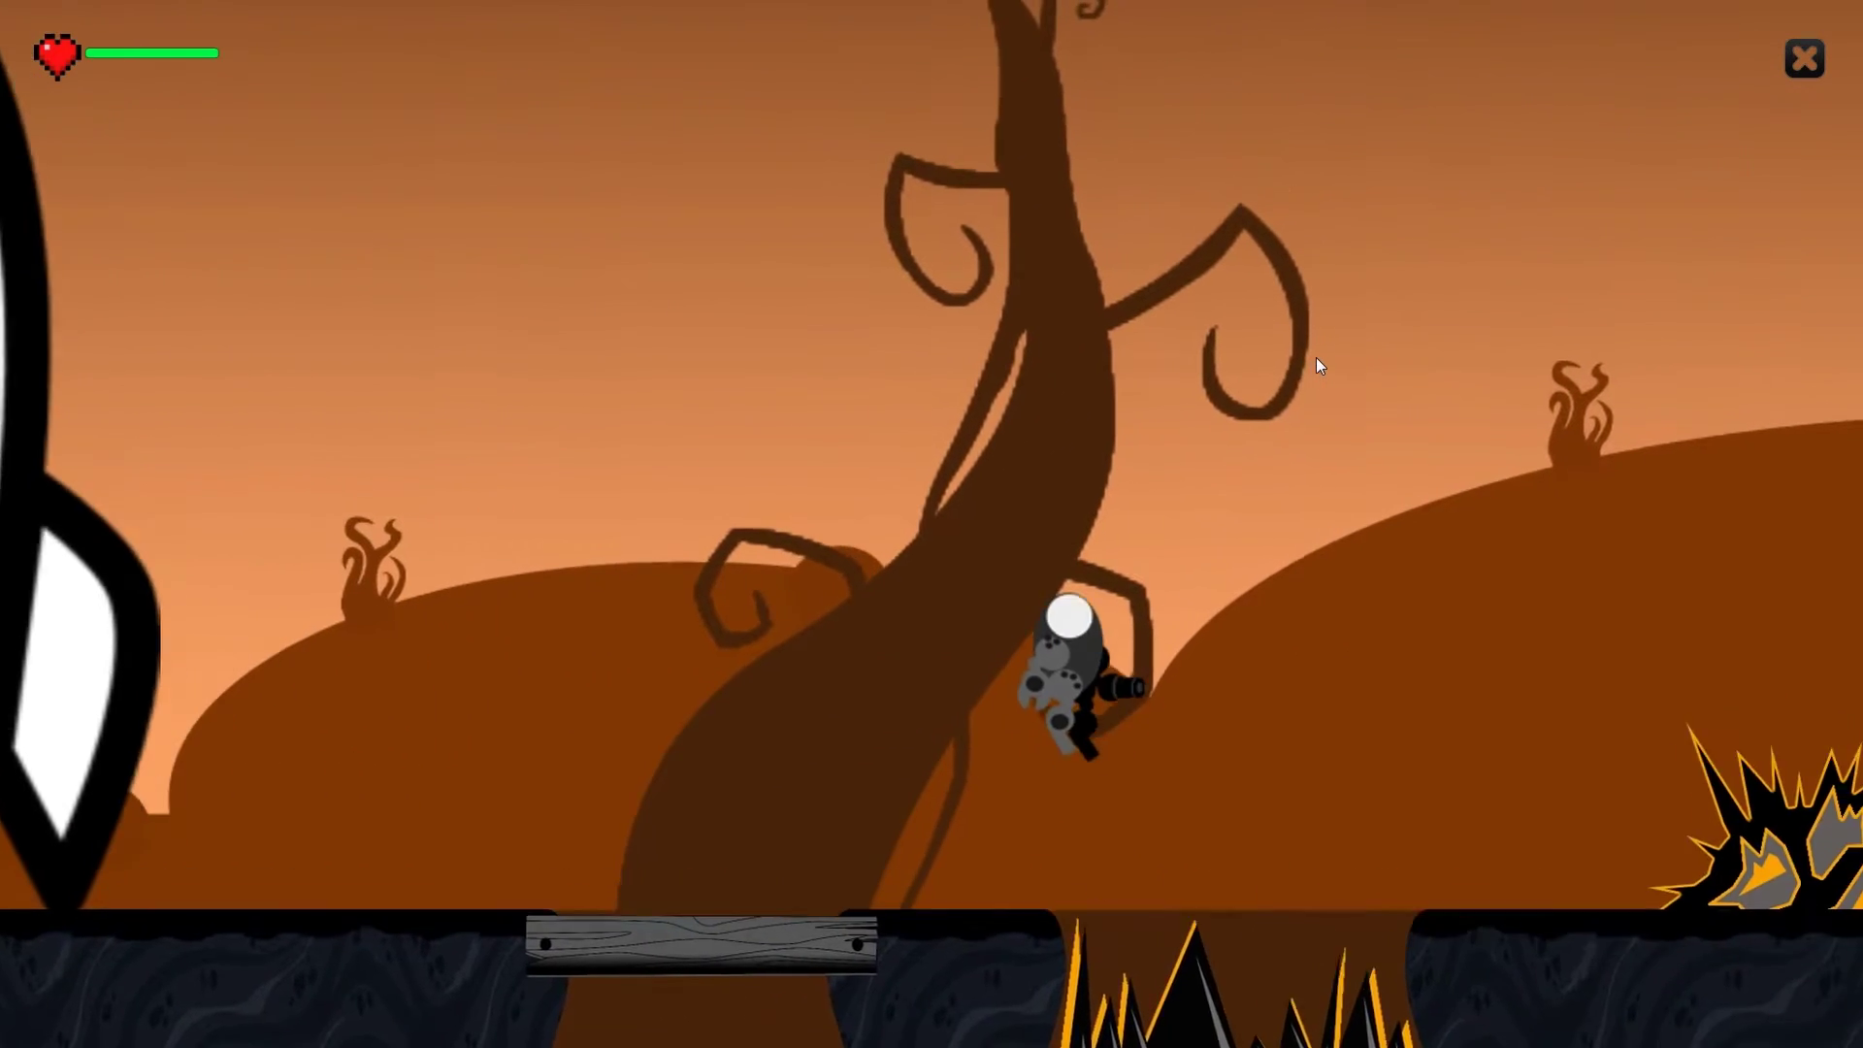
pyautogui.press('Up')
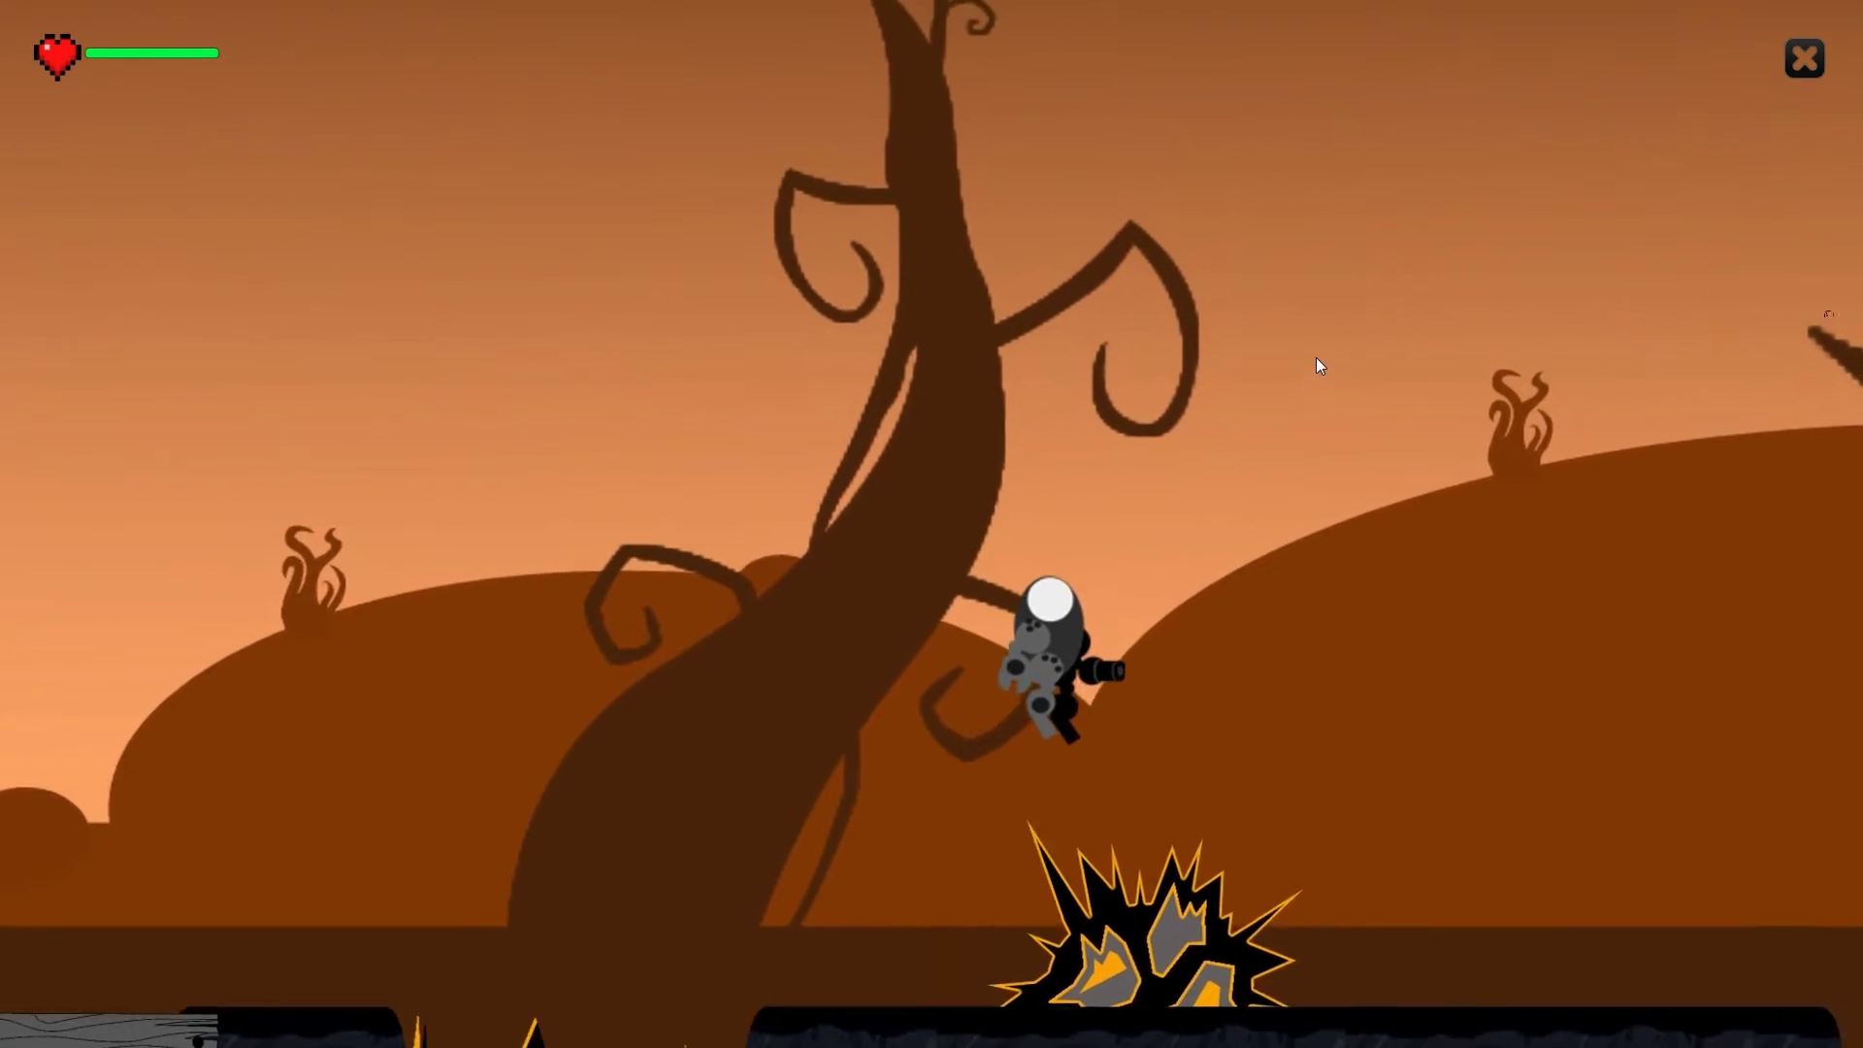
pyautogui.press('Left')
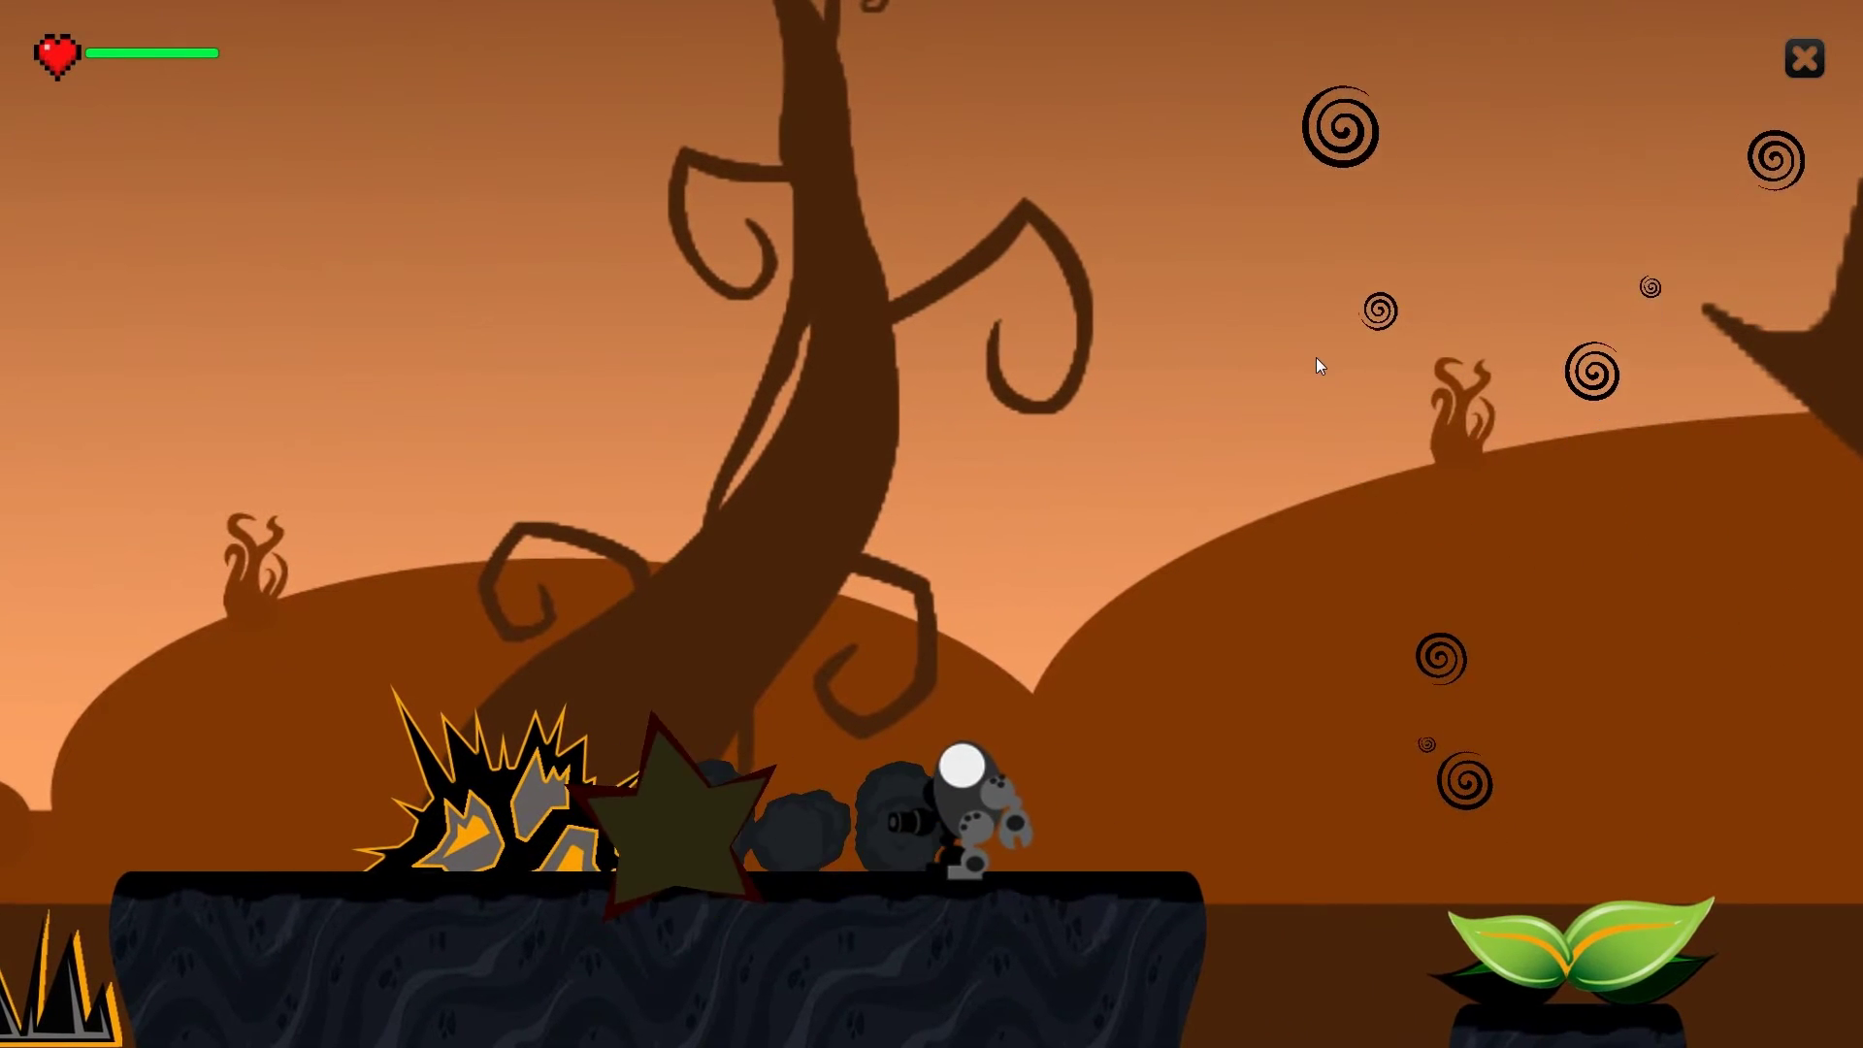
pyautogui.press('Right')
pyautogui.press('Left')
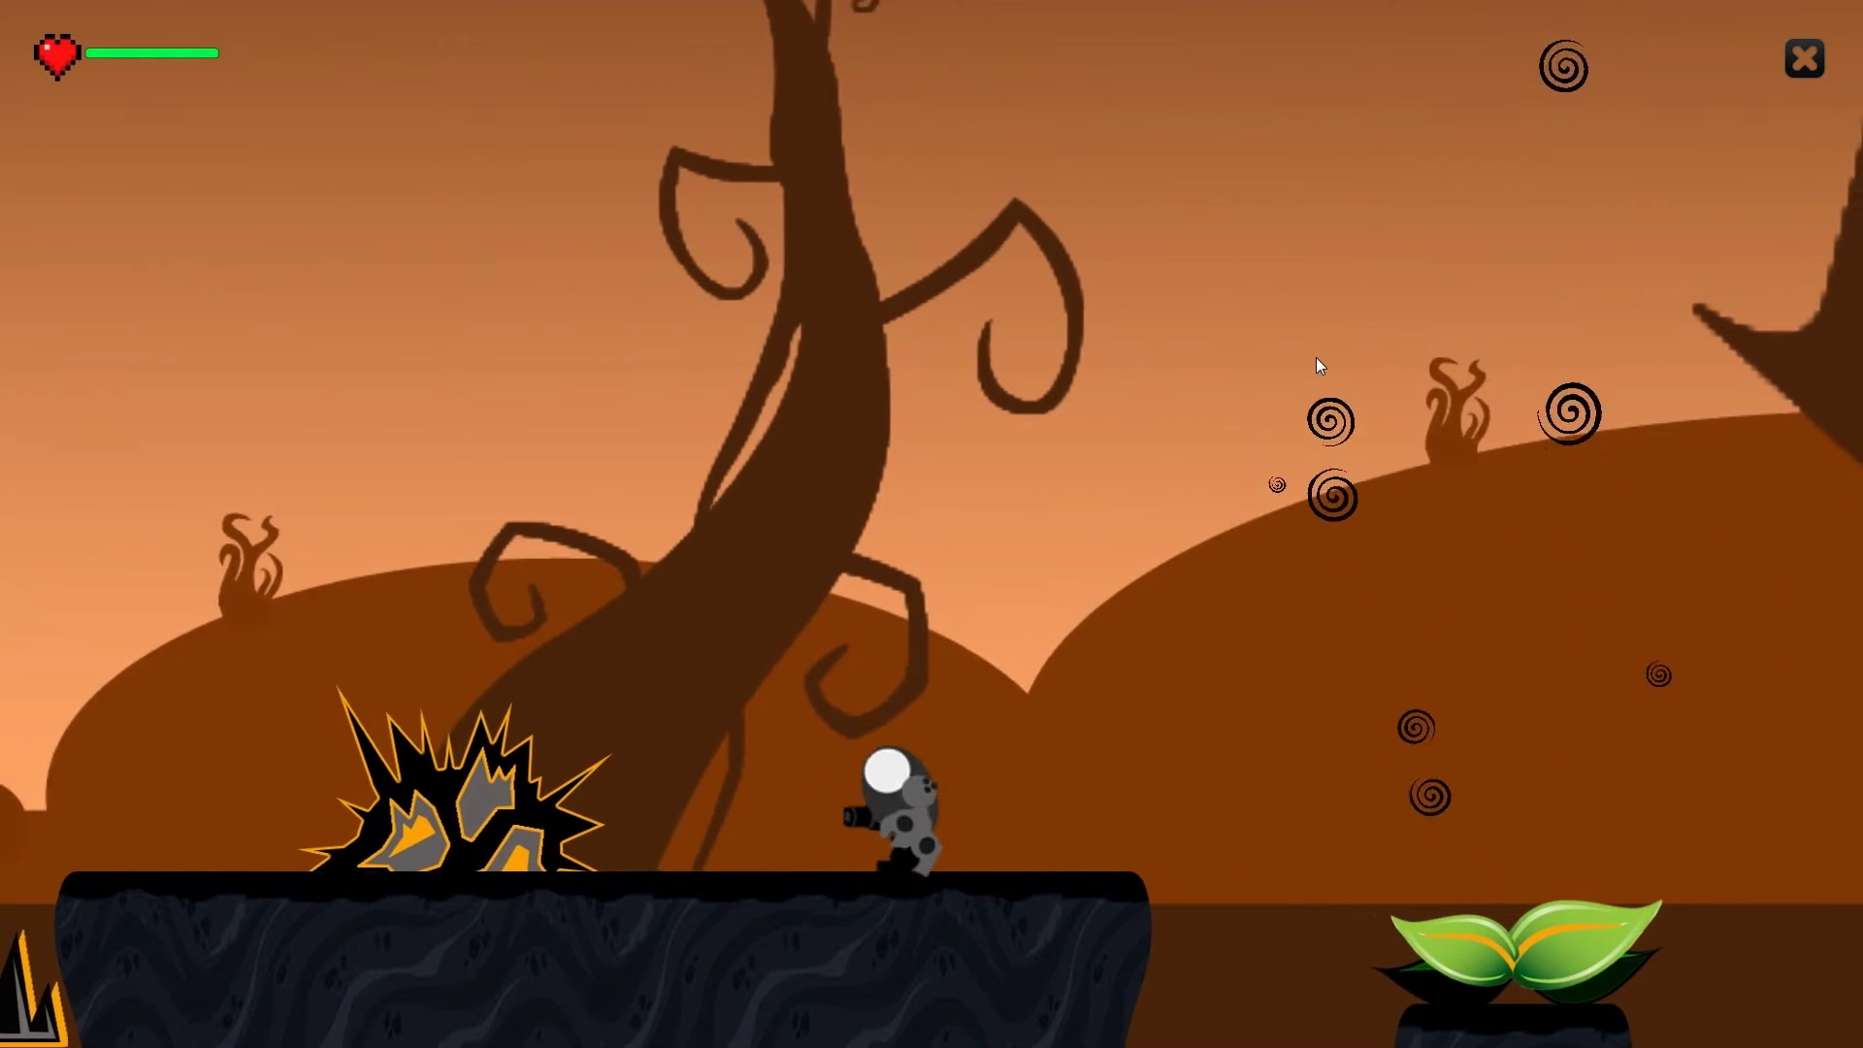
pyautogui.press('Right')
pyautogui.press('Up')
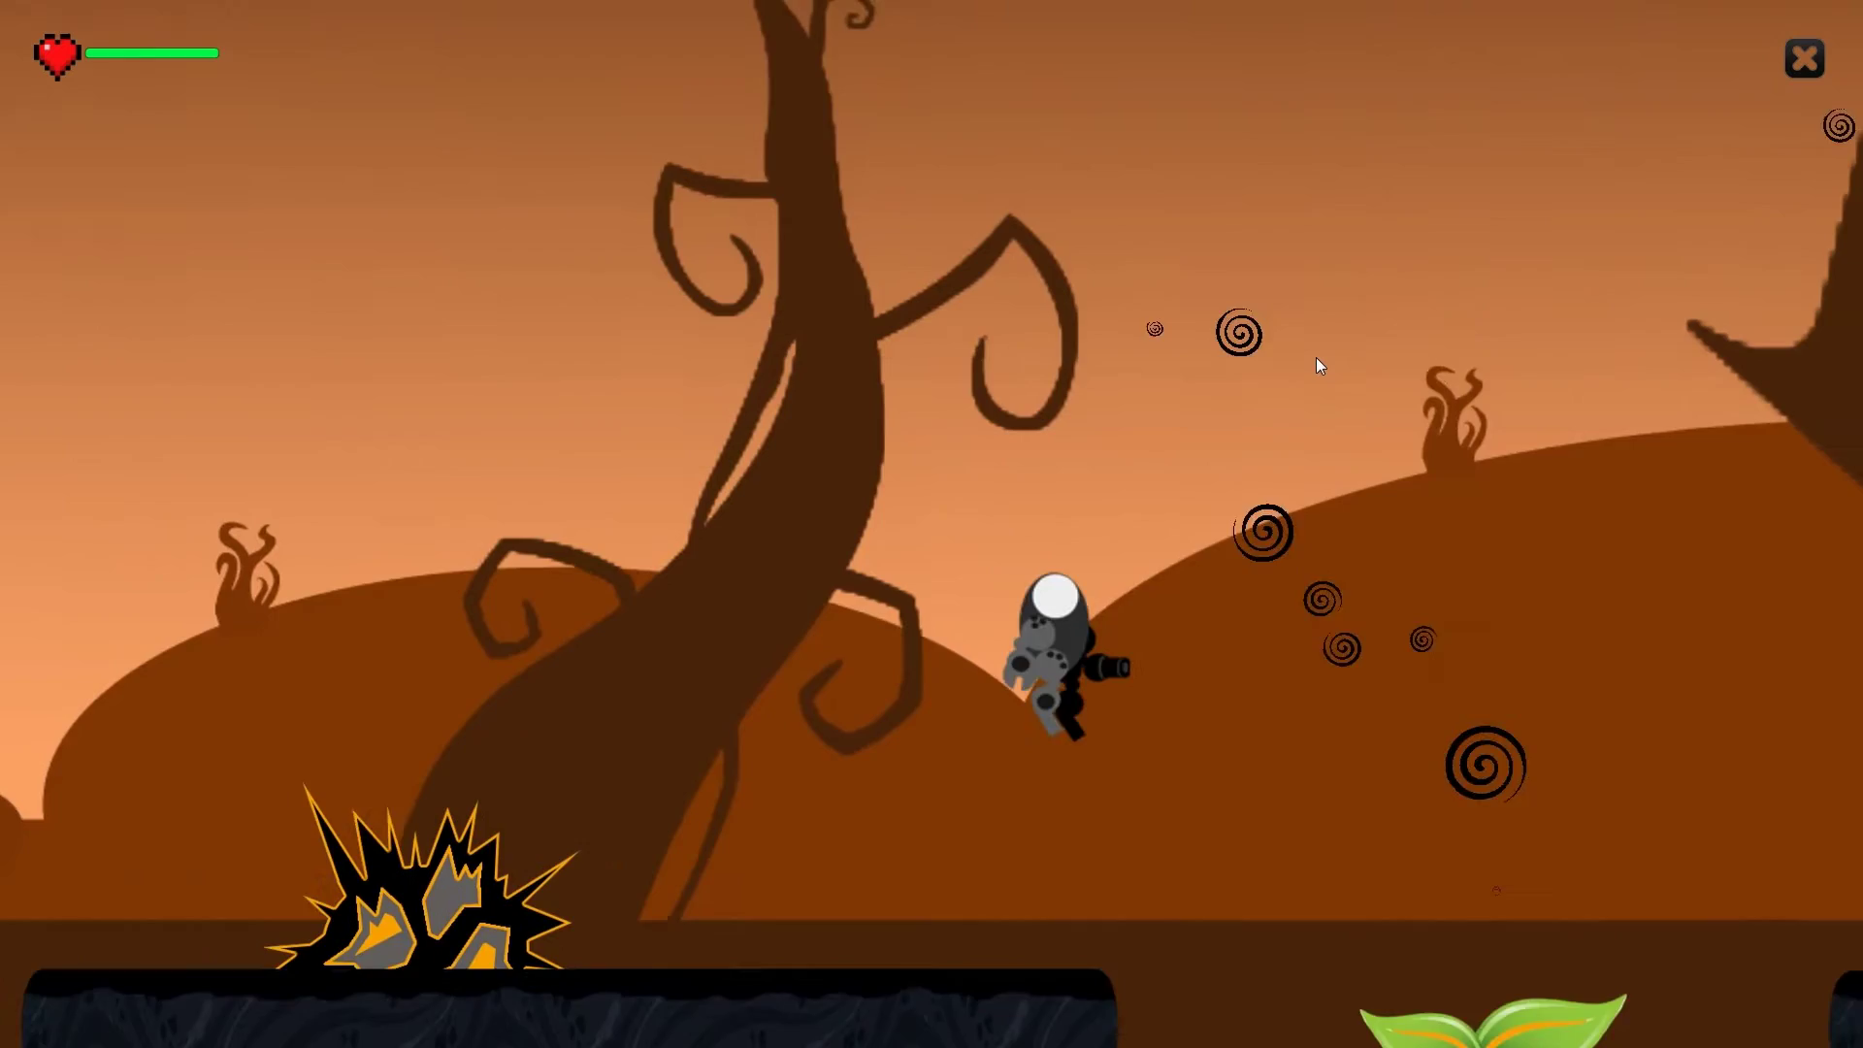
pyautogui.press('Right')
pyautogui.press('Up')
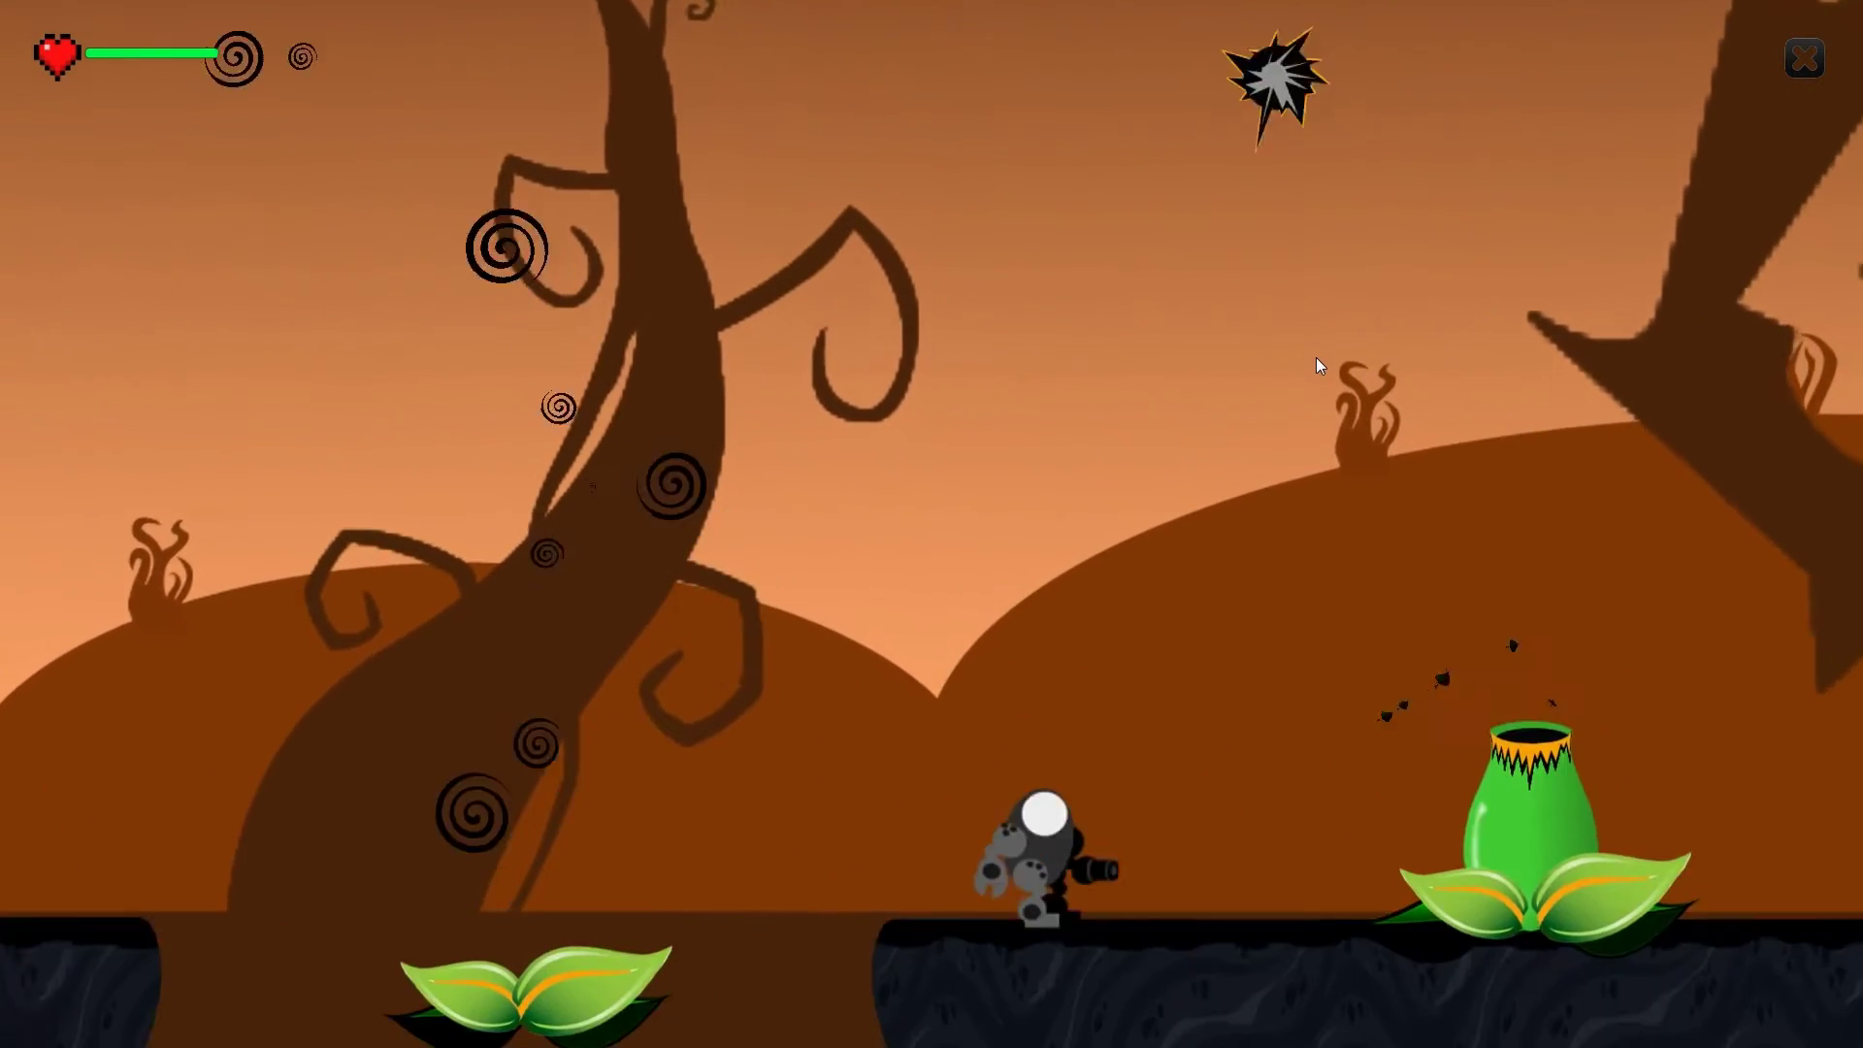
# Step: Shoot a blast at the green plant, then dodge and jump around near it
pyautogui.press('Right')
pyautogui.press('space')
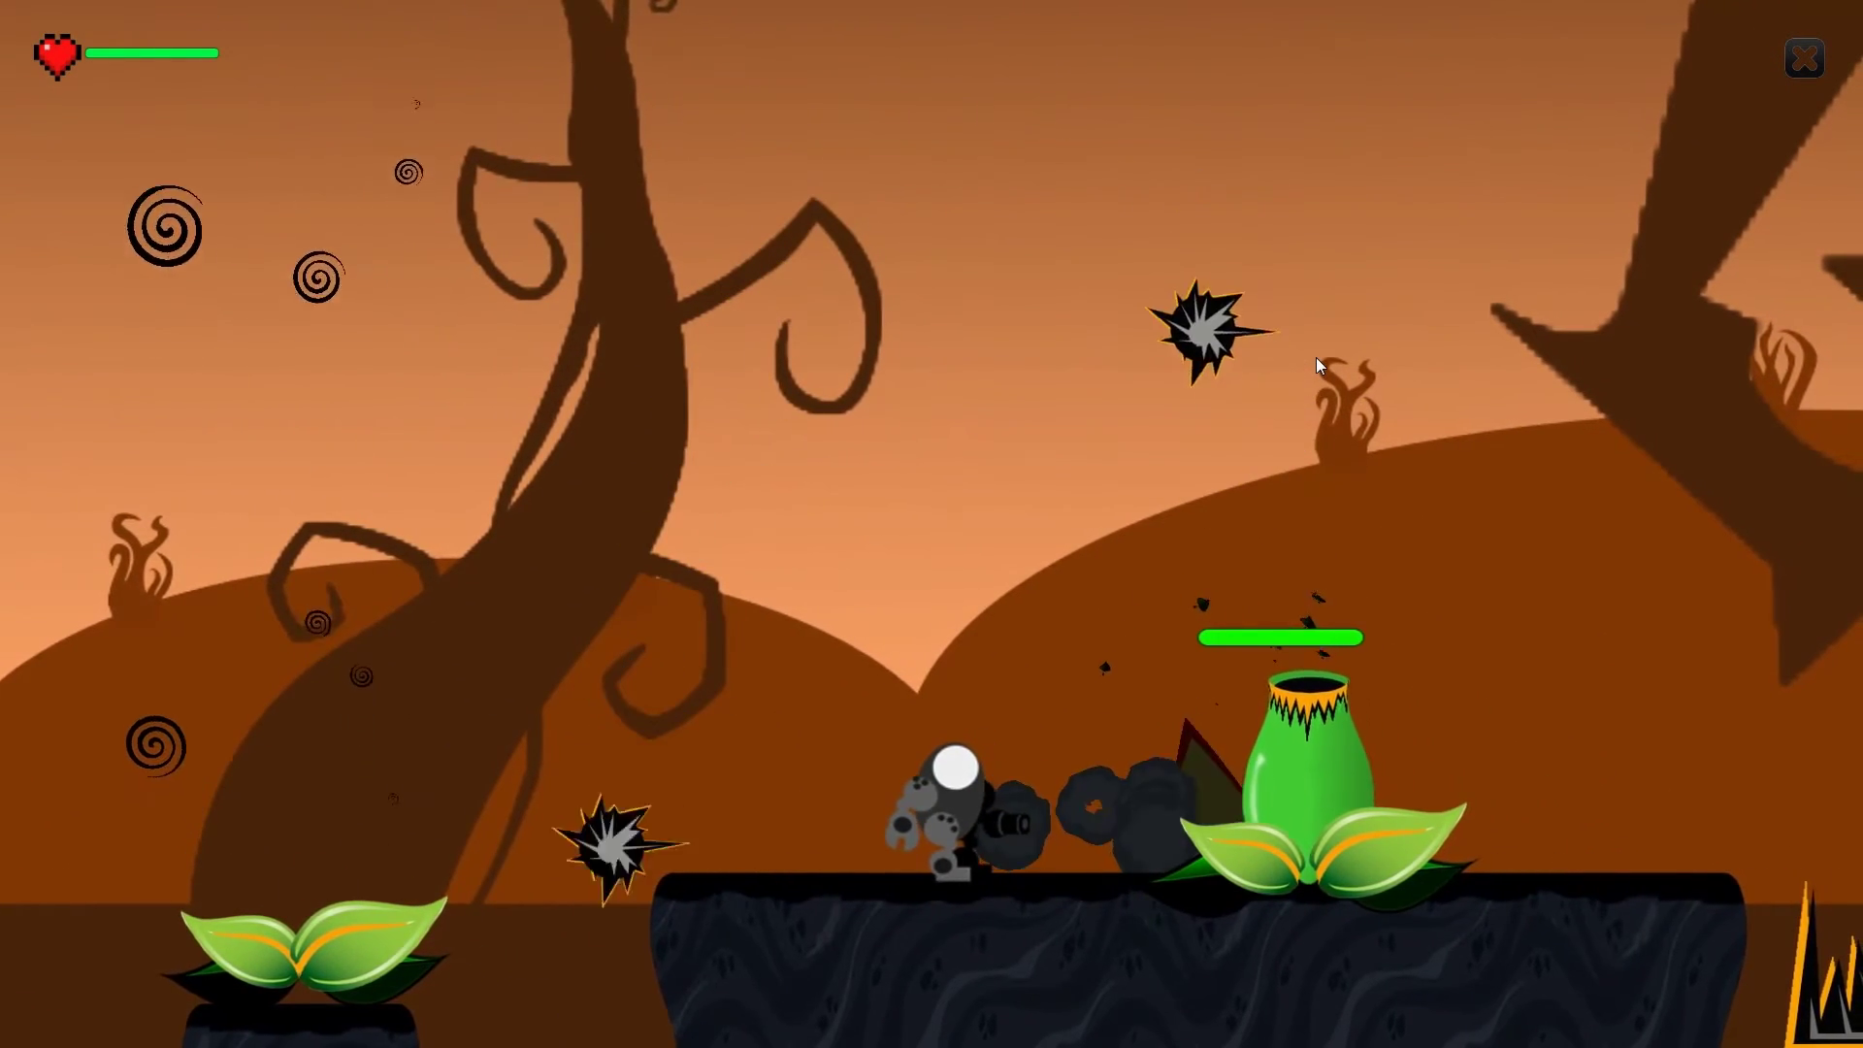
pyautogui.press('Left')
pyautogui.press('Up')
pyautogui.press('Right')
pyautogui.press('Left')
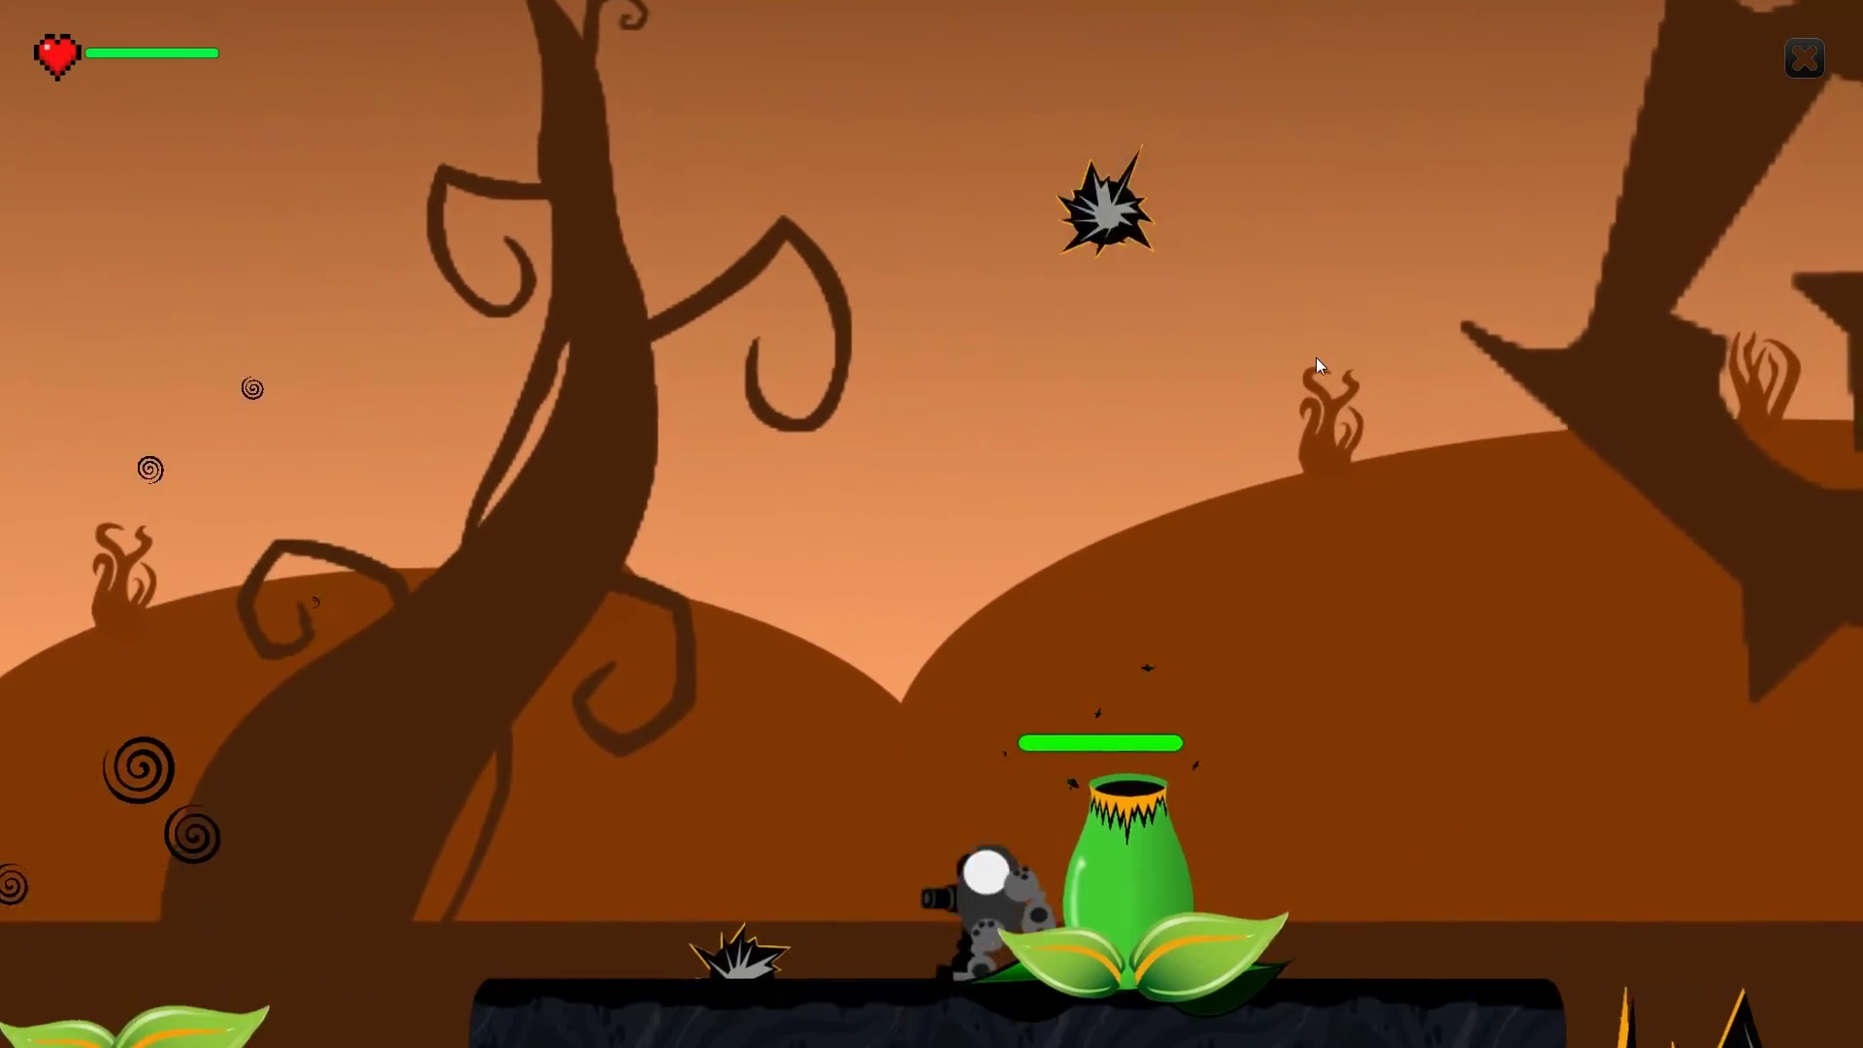
pyautogui.press('Left')
pyautogui.press('Right')
pyautogui.press('Left')
pyautogui.press('Up')
pyautogui.press('Right')
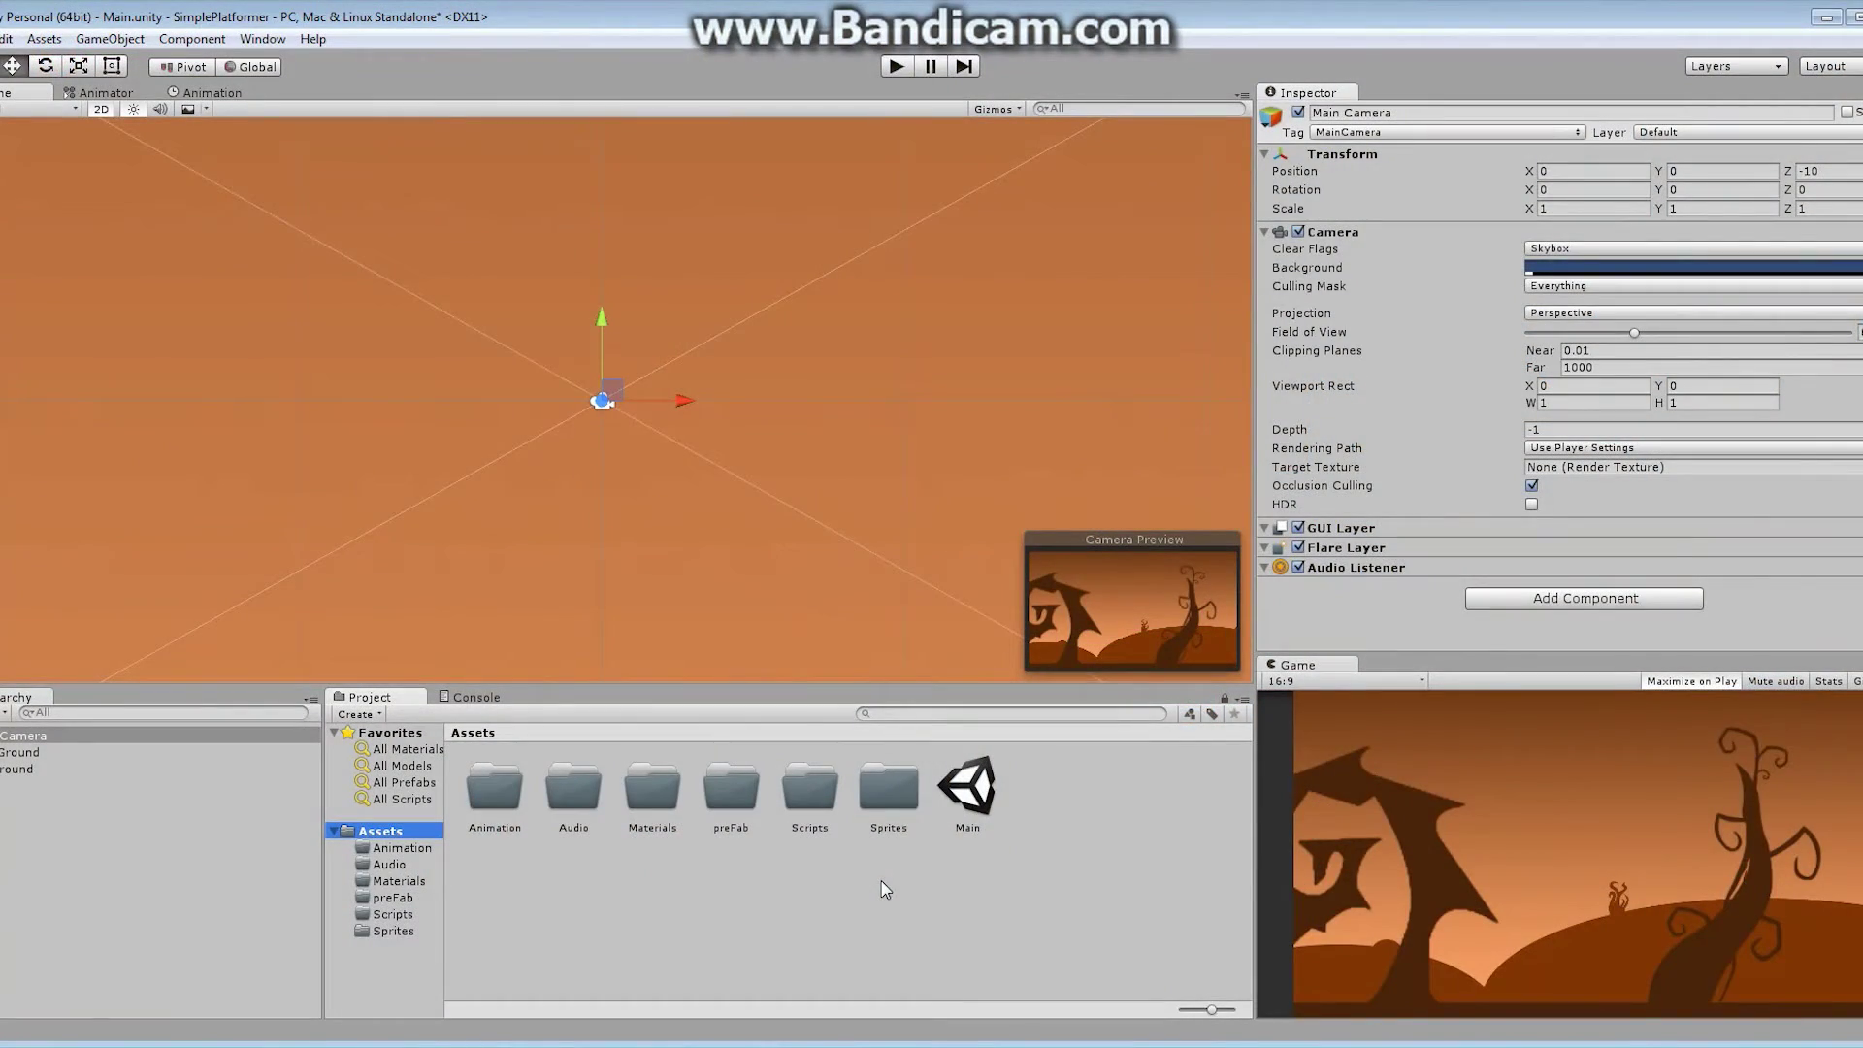
# Step: Open the Sprites folder to list assets like 2DExplorer, heart, rocket, spikes and spiral
pyautogui.click(888, 806)
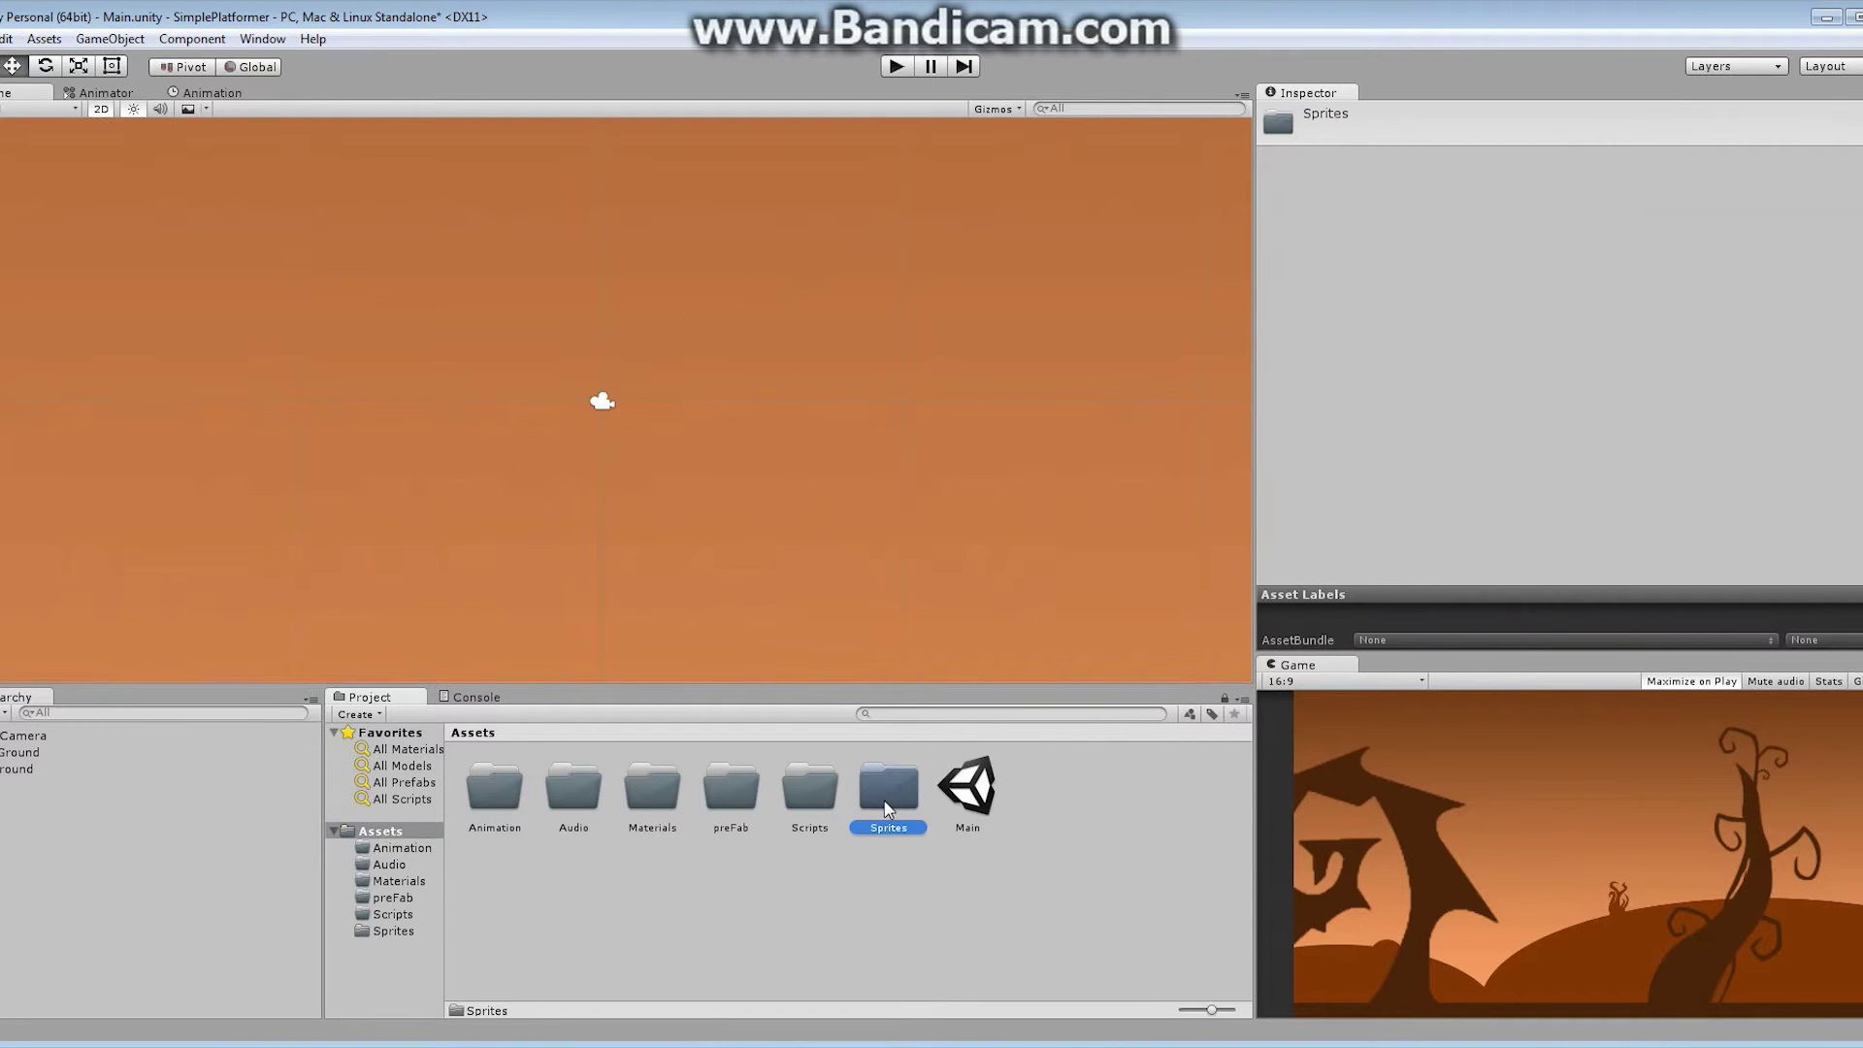
pyautogui.doubleClick(886, 807)
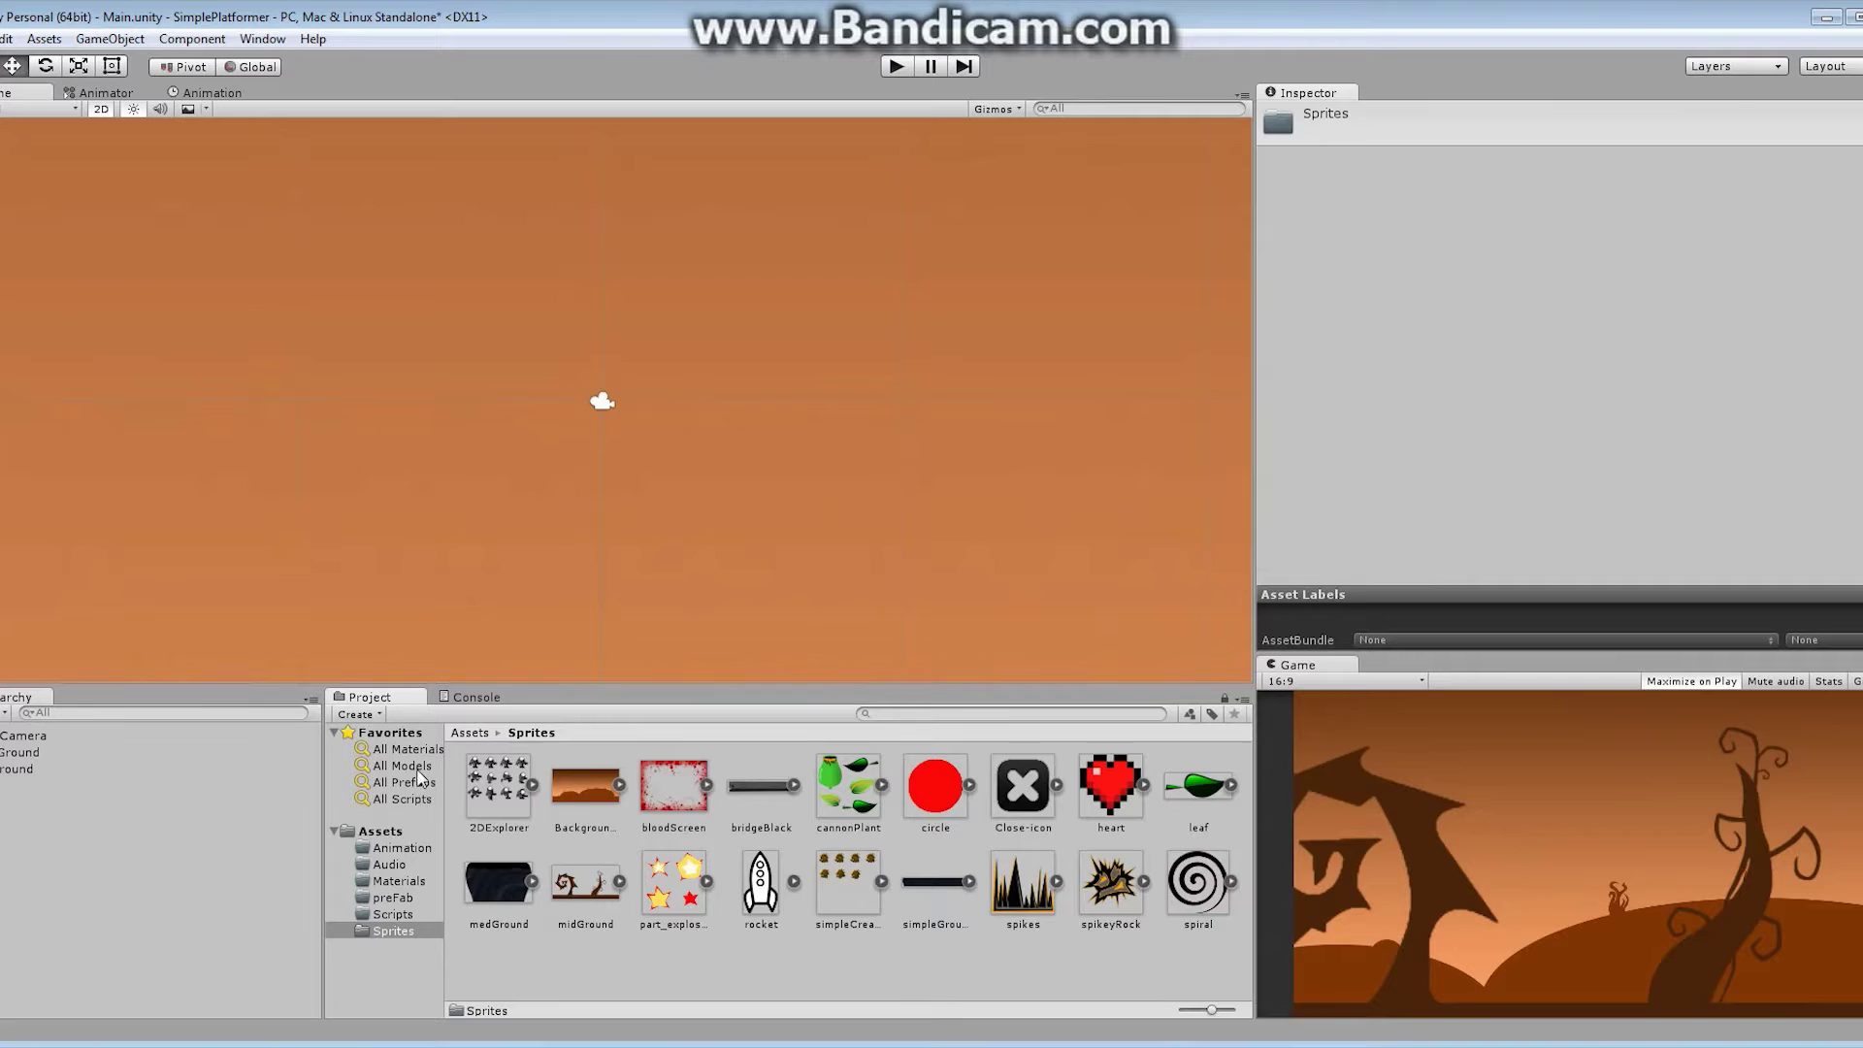
pyautogui.click(382, 832)
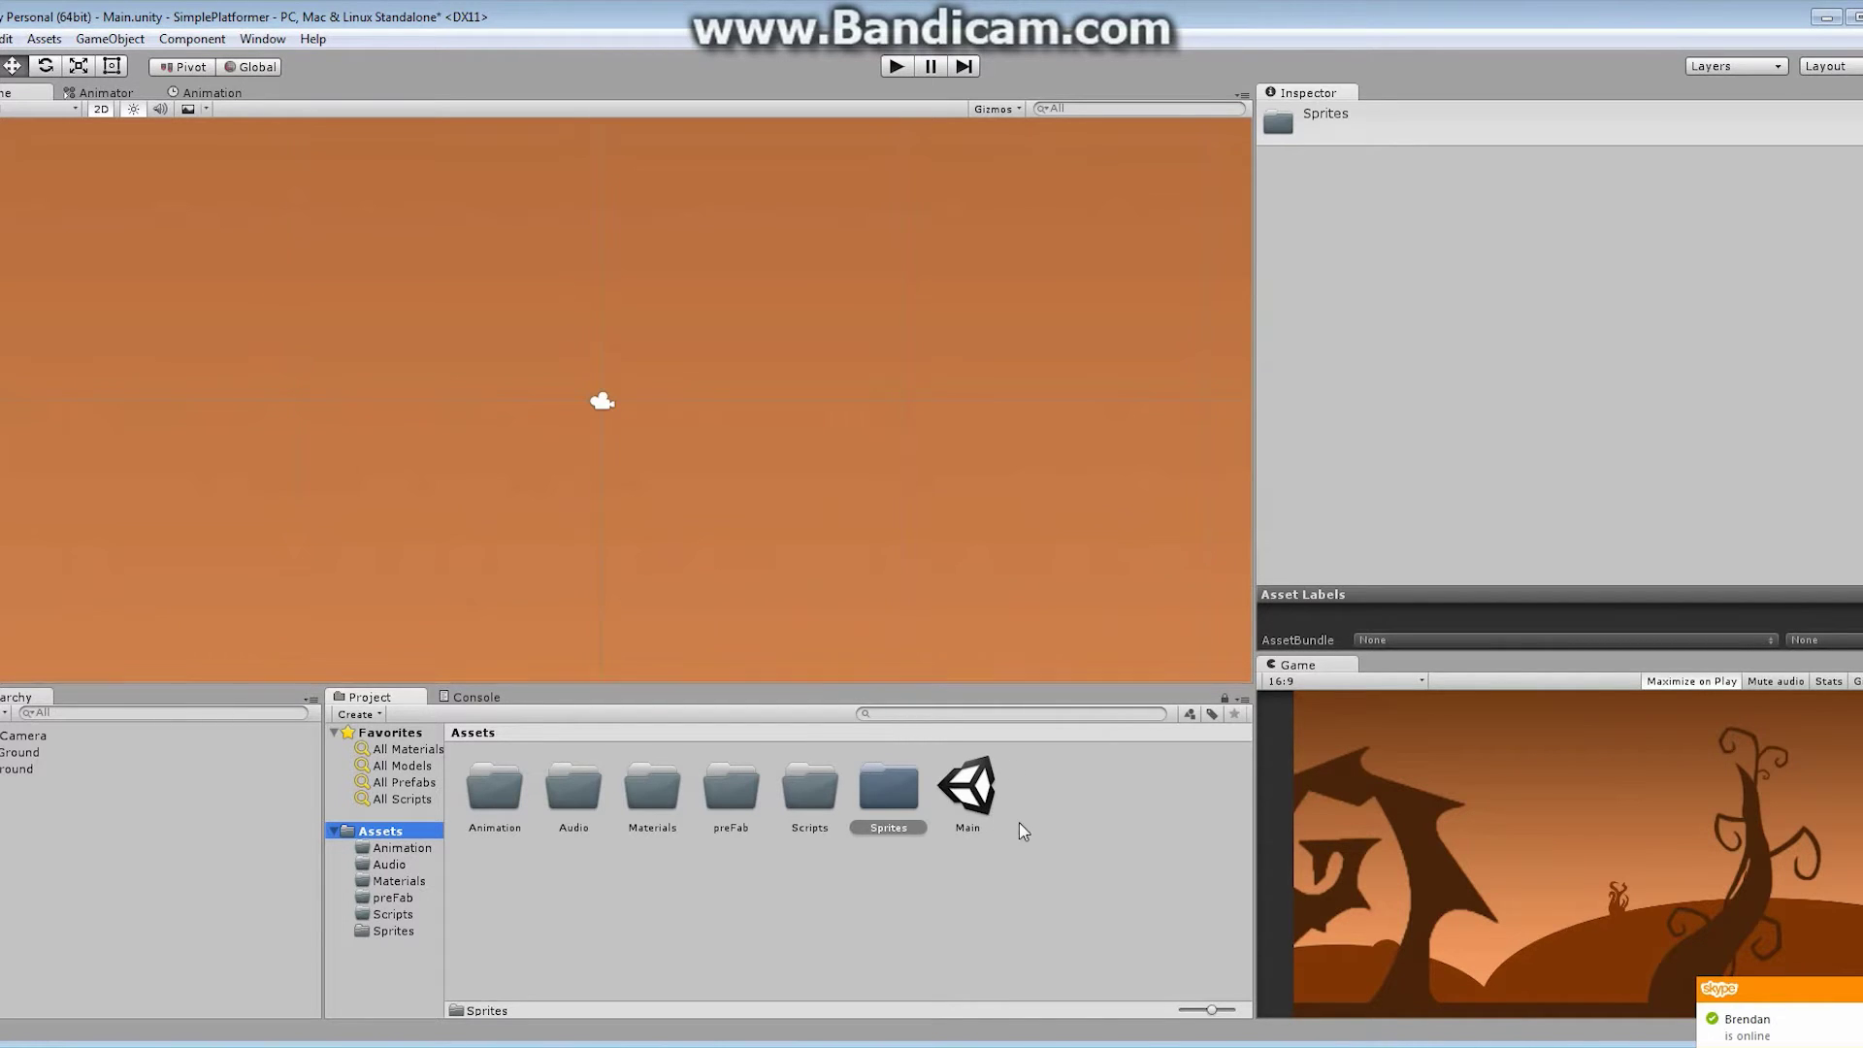
pyautogui.click(975, 800)
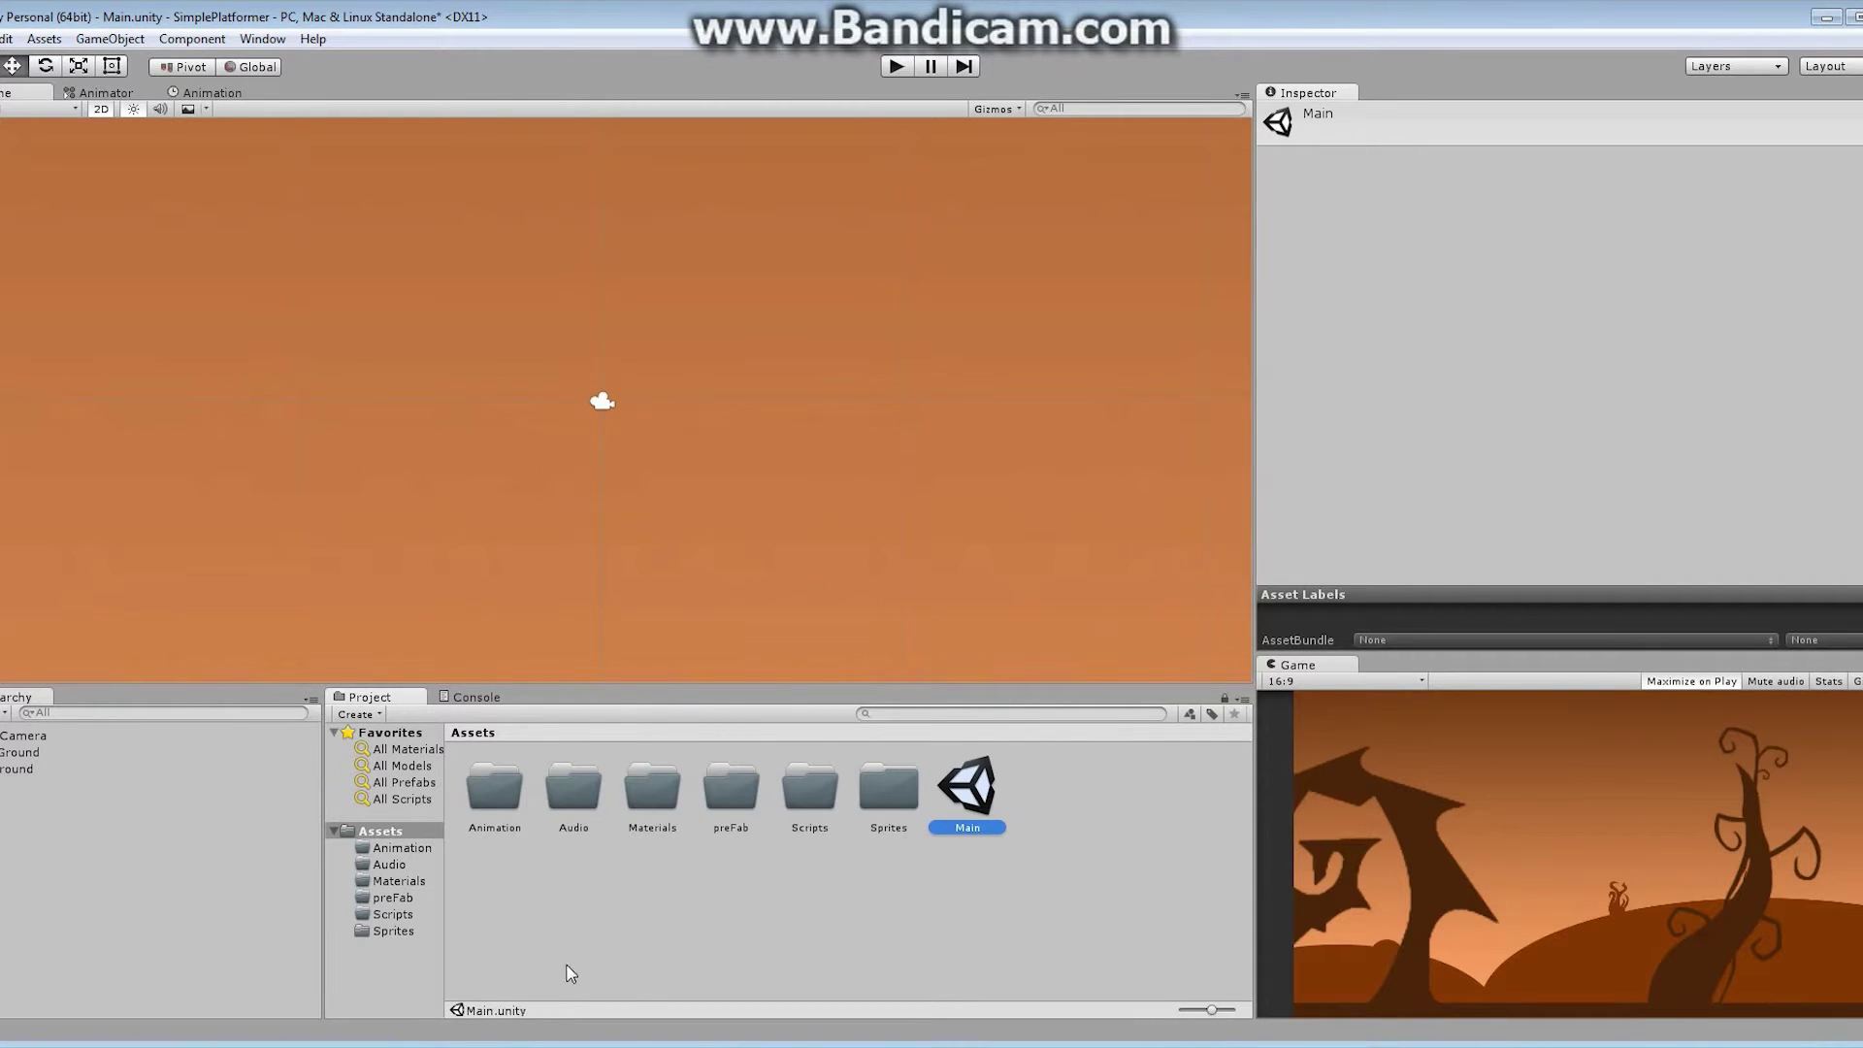
pyautogui.doubleClick(900, 801)
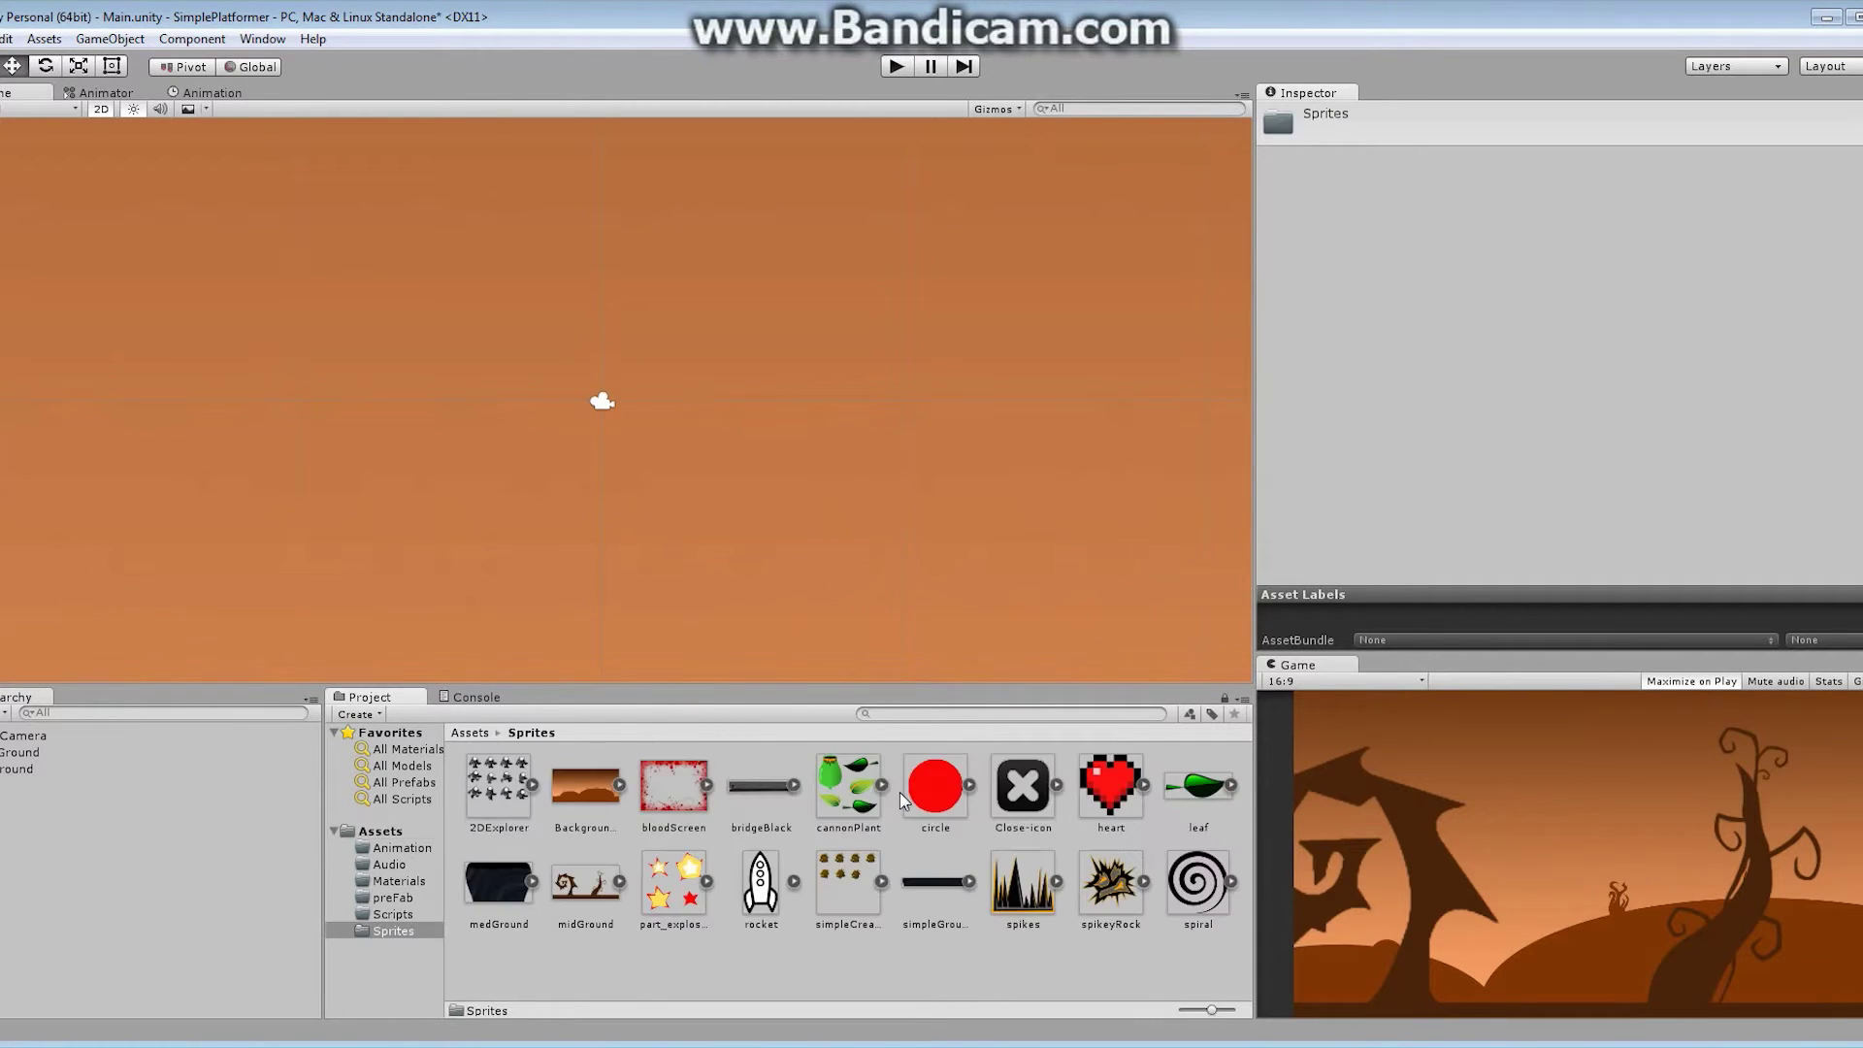
# Step: Inspect the BackgroundA sprite, the backGround and midGround objects, and the Main Camera
pyautogui.click(600, 804)
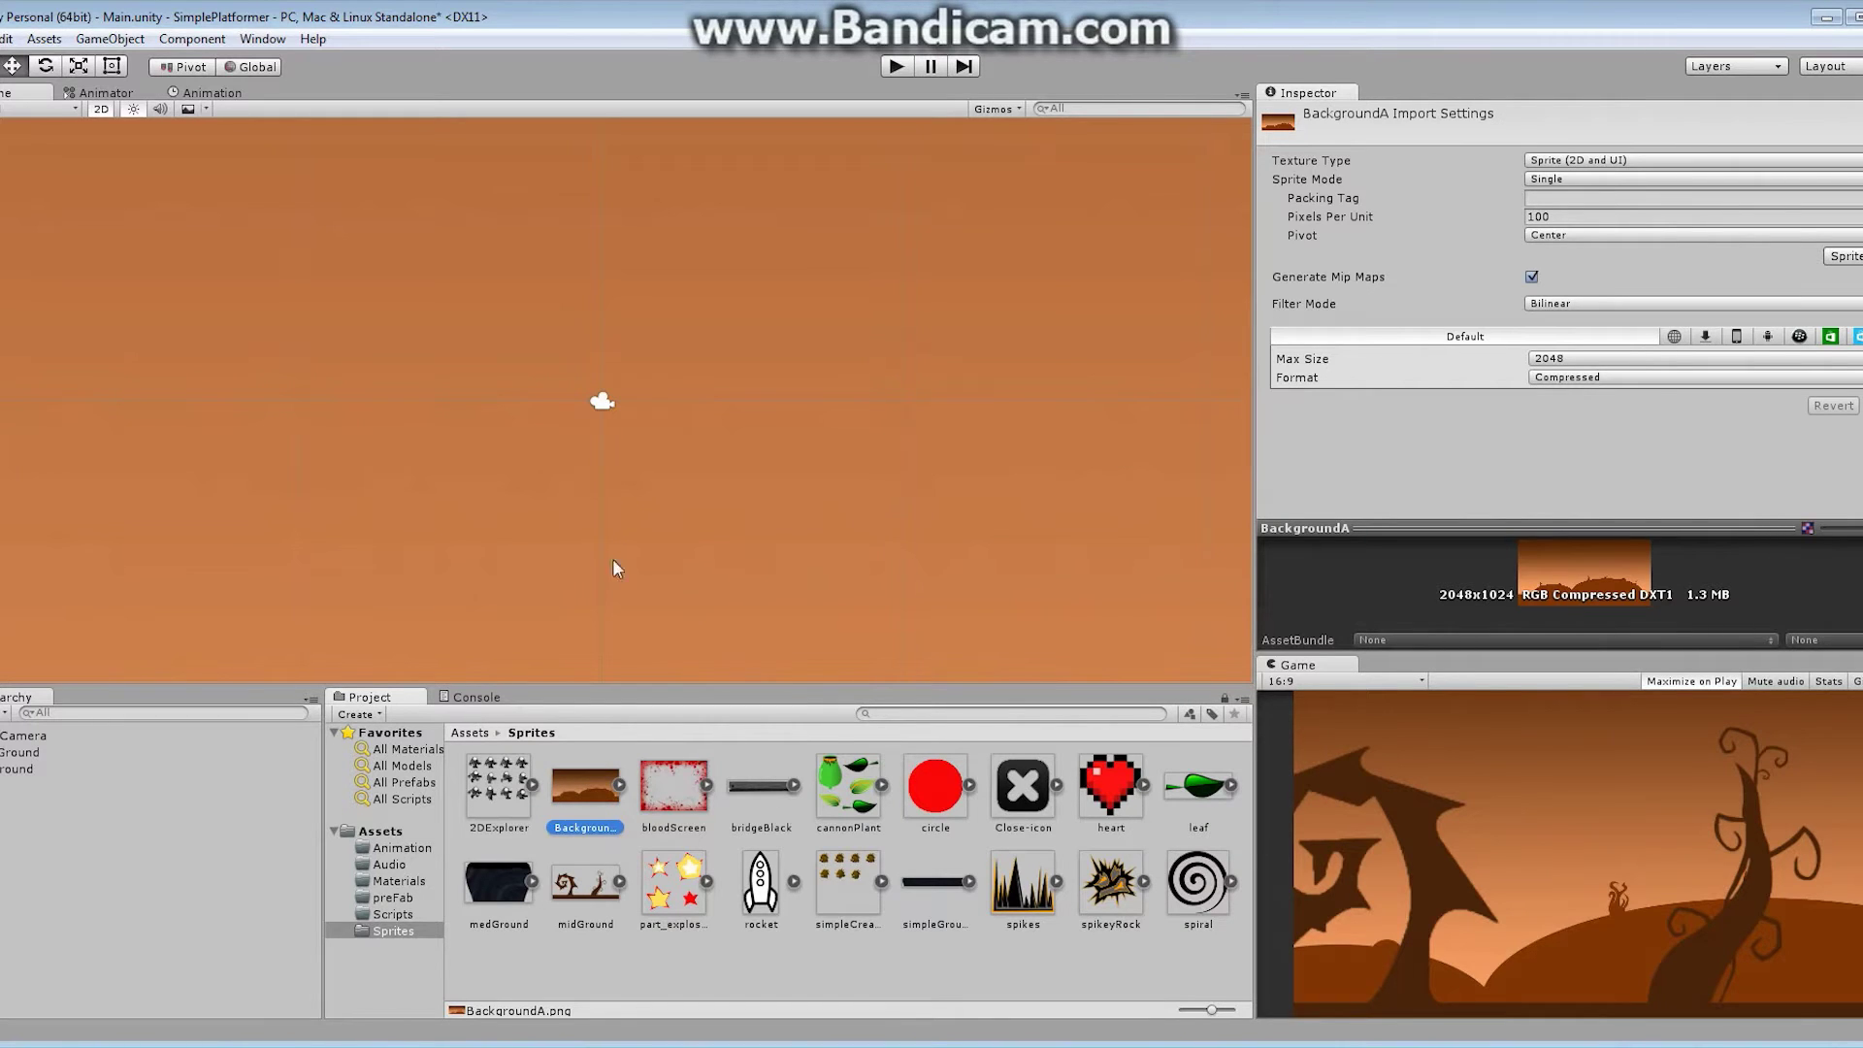
pyautogui.click(29, 754)
pyautogui.click(29, 769)
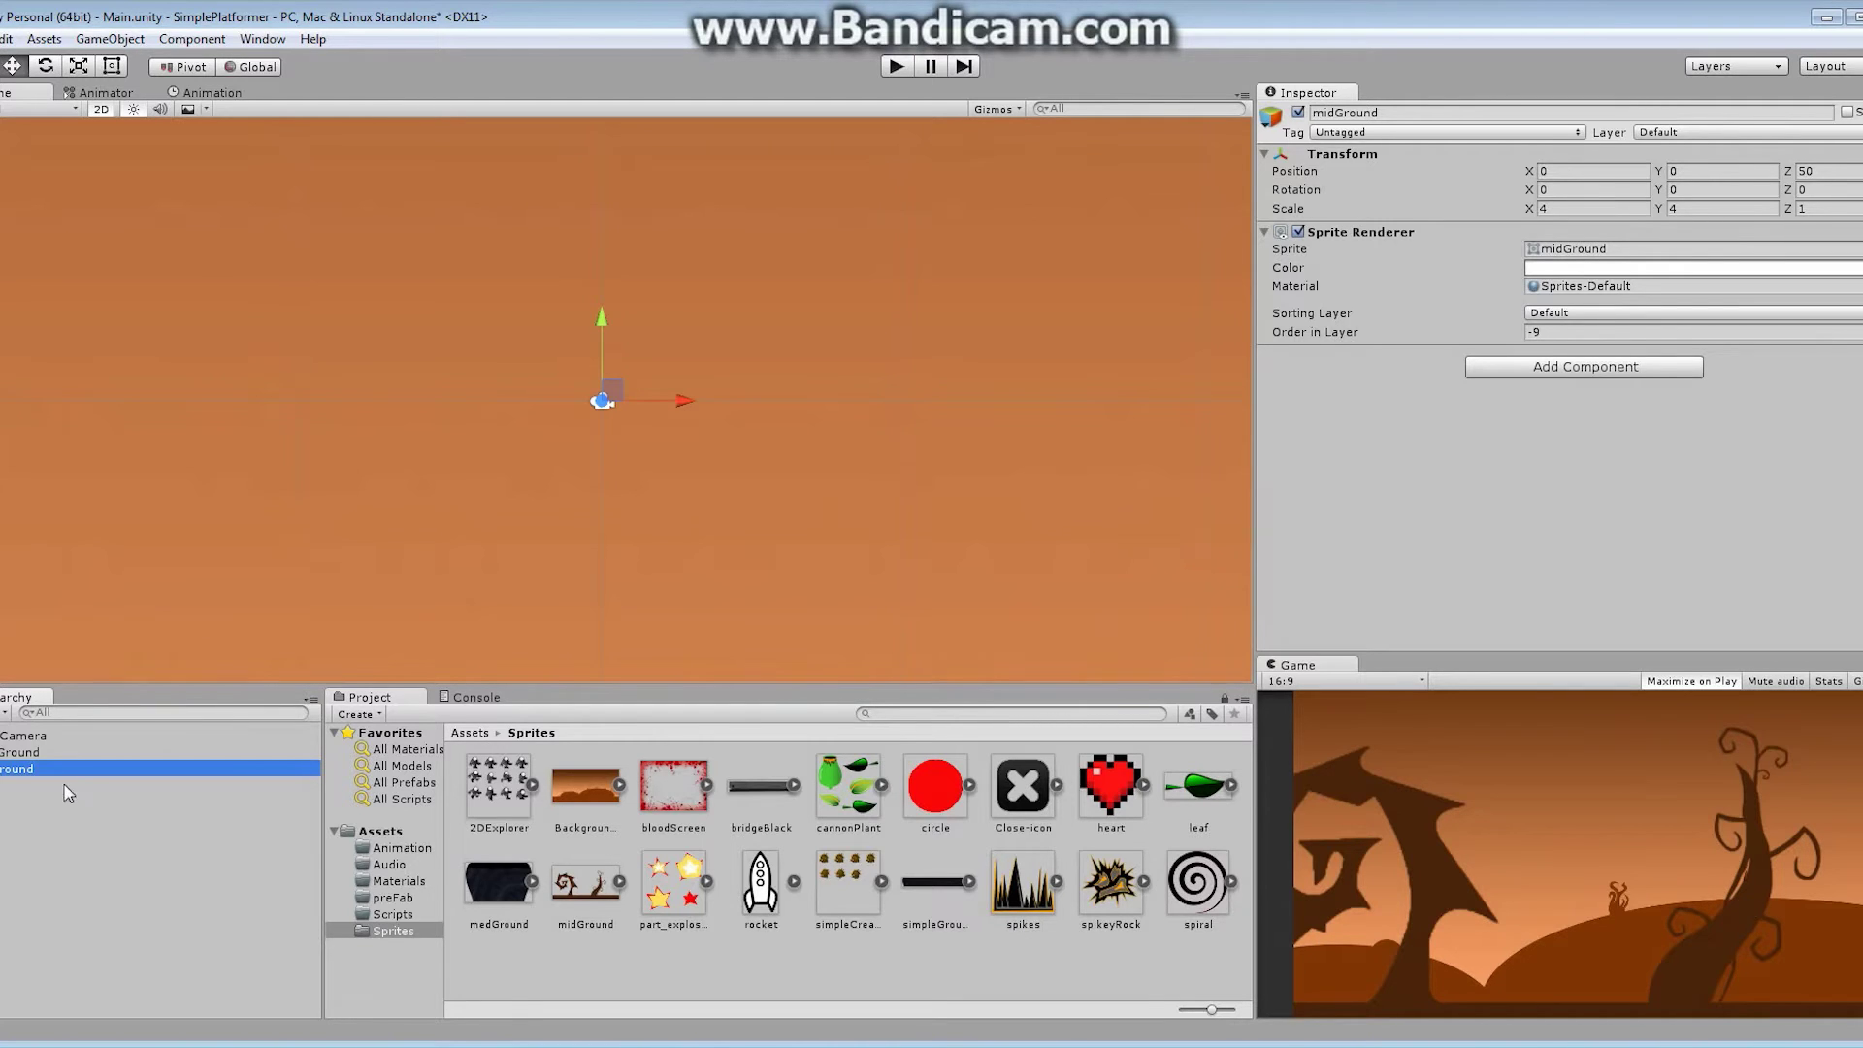
pyautogui.click(35, 737)
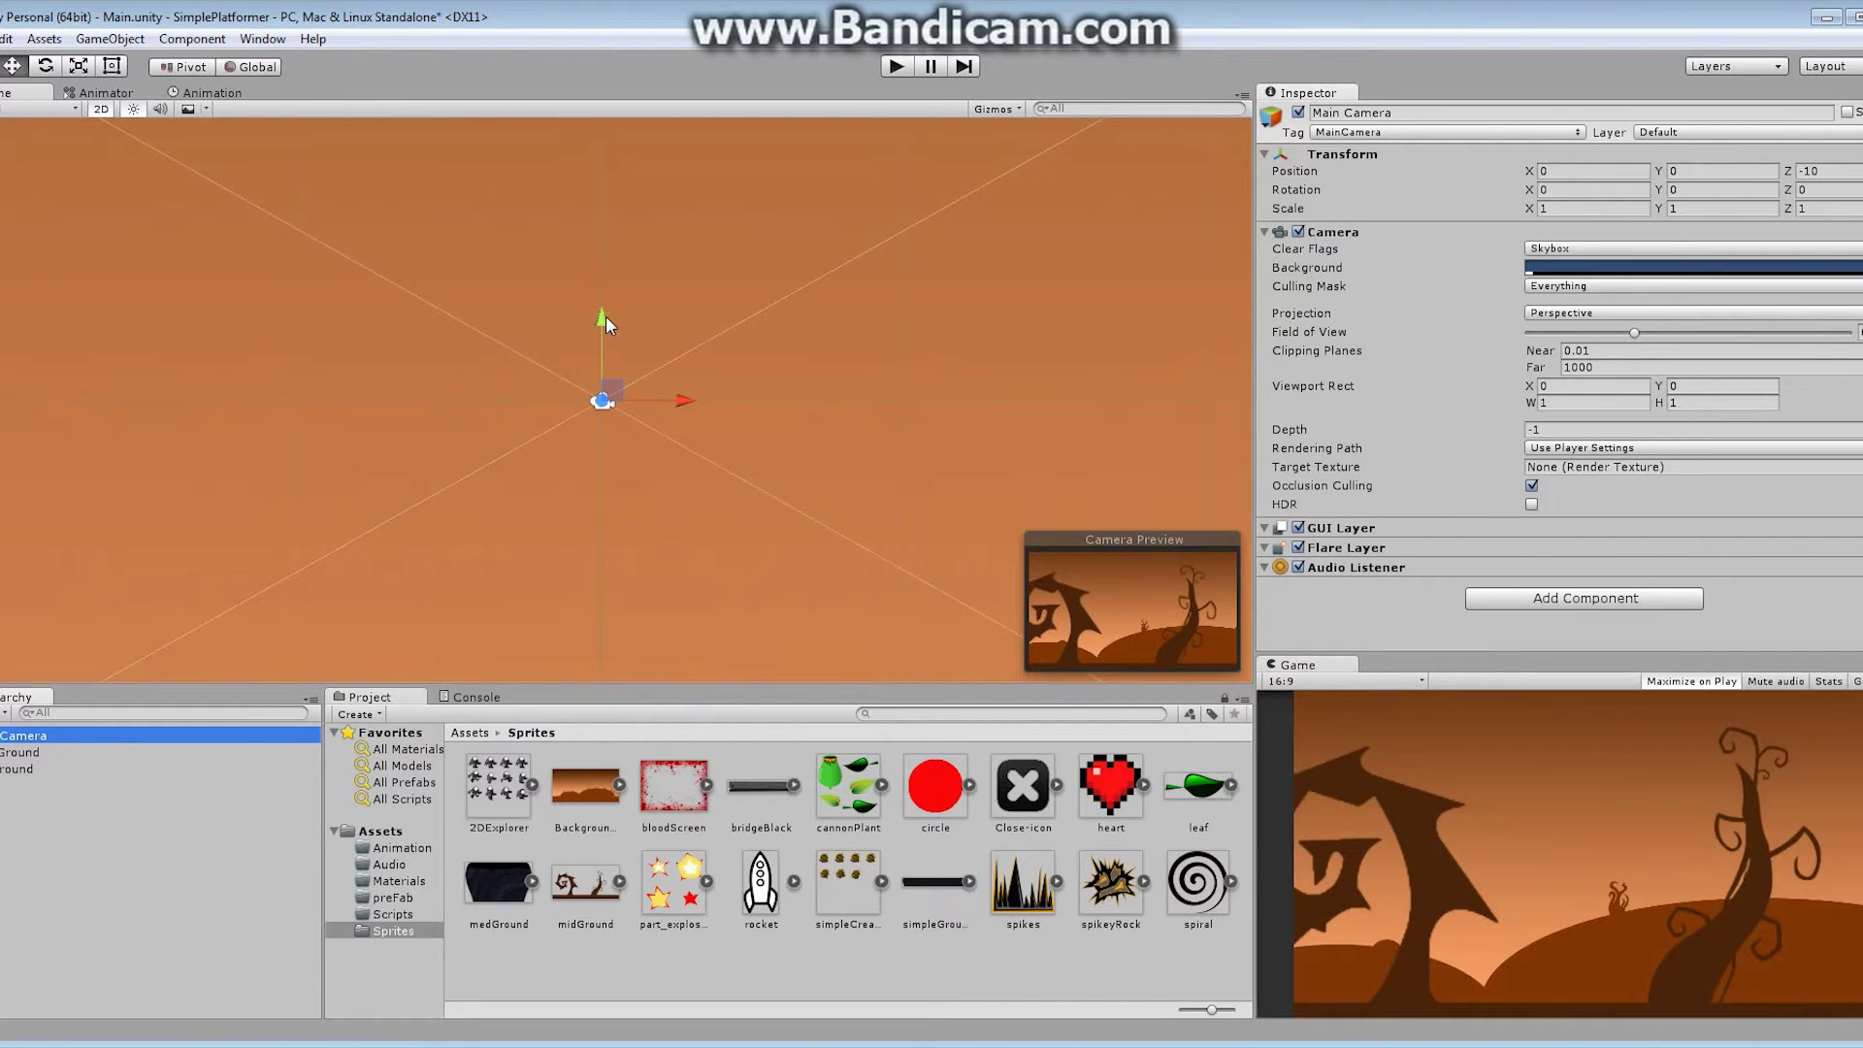
pyautogui.moveTo(606, 317); pyautogui.dragTo(669, 347)
pyautogui.click(1710, 172)
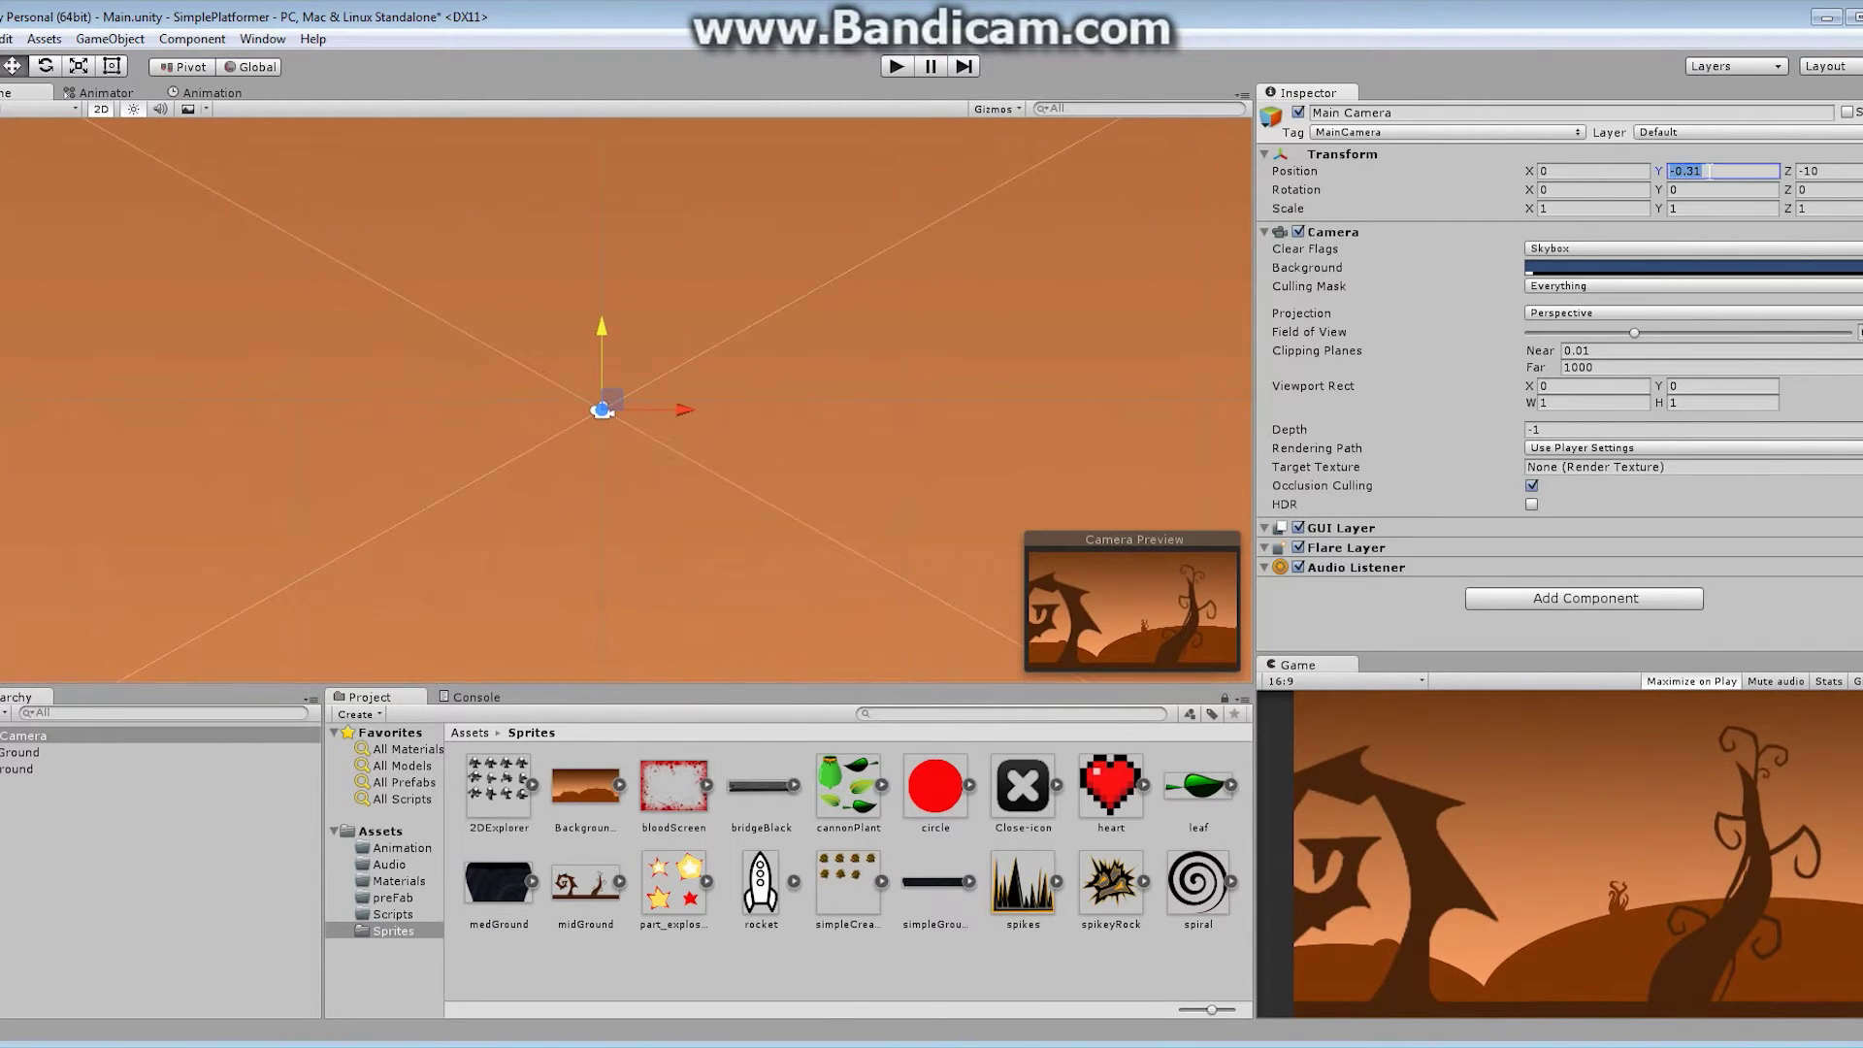
pyautogui.write('0')
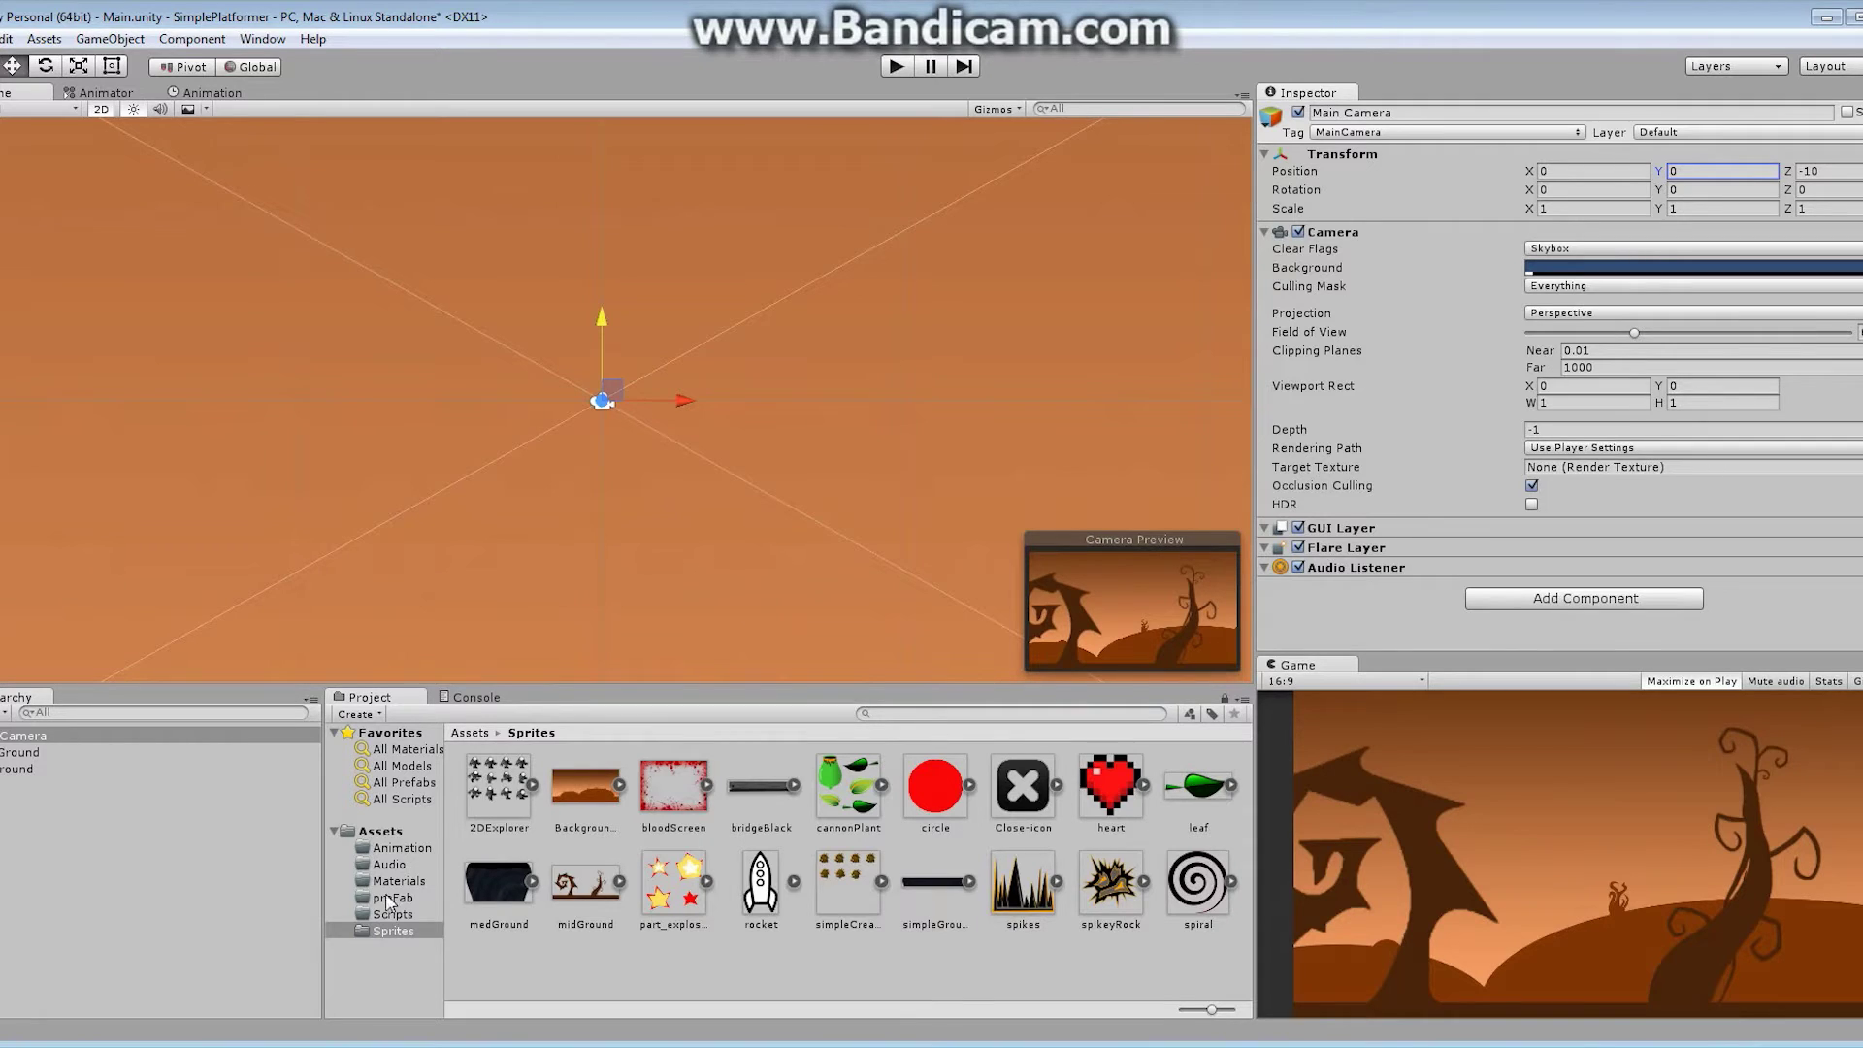
pyautogui.click(396, 927)
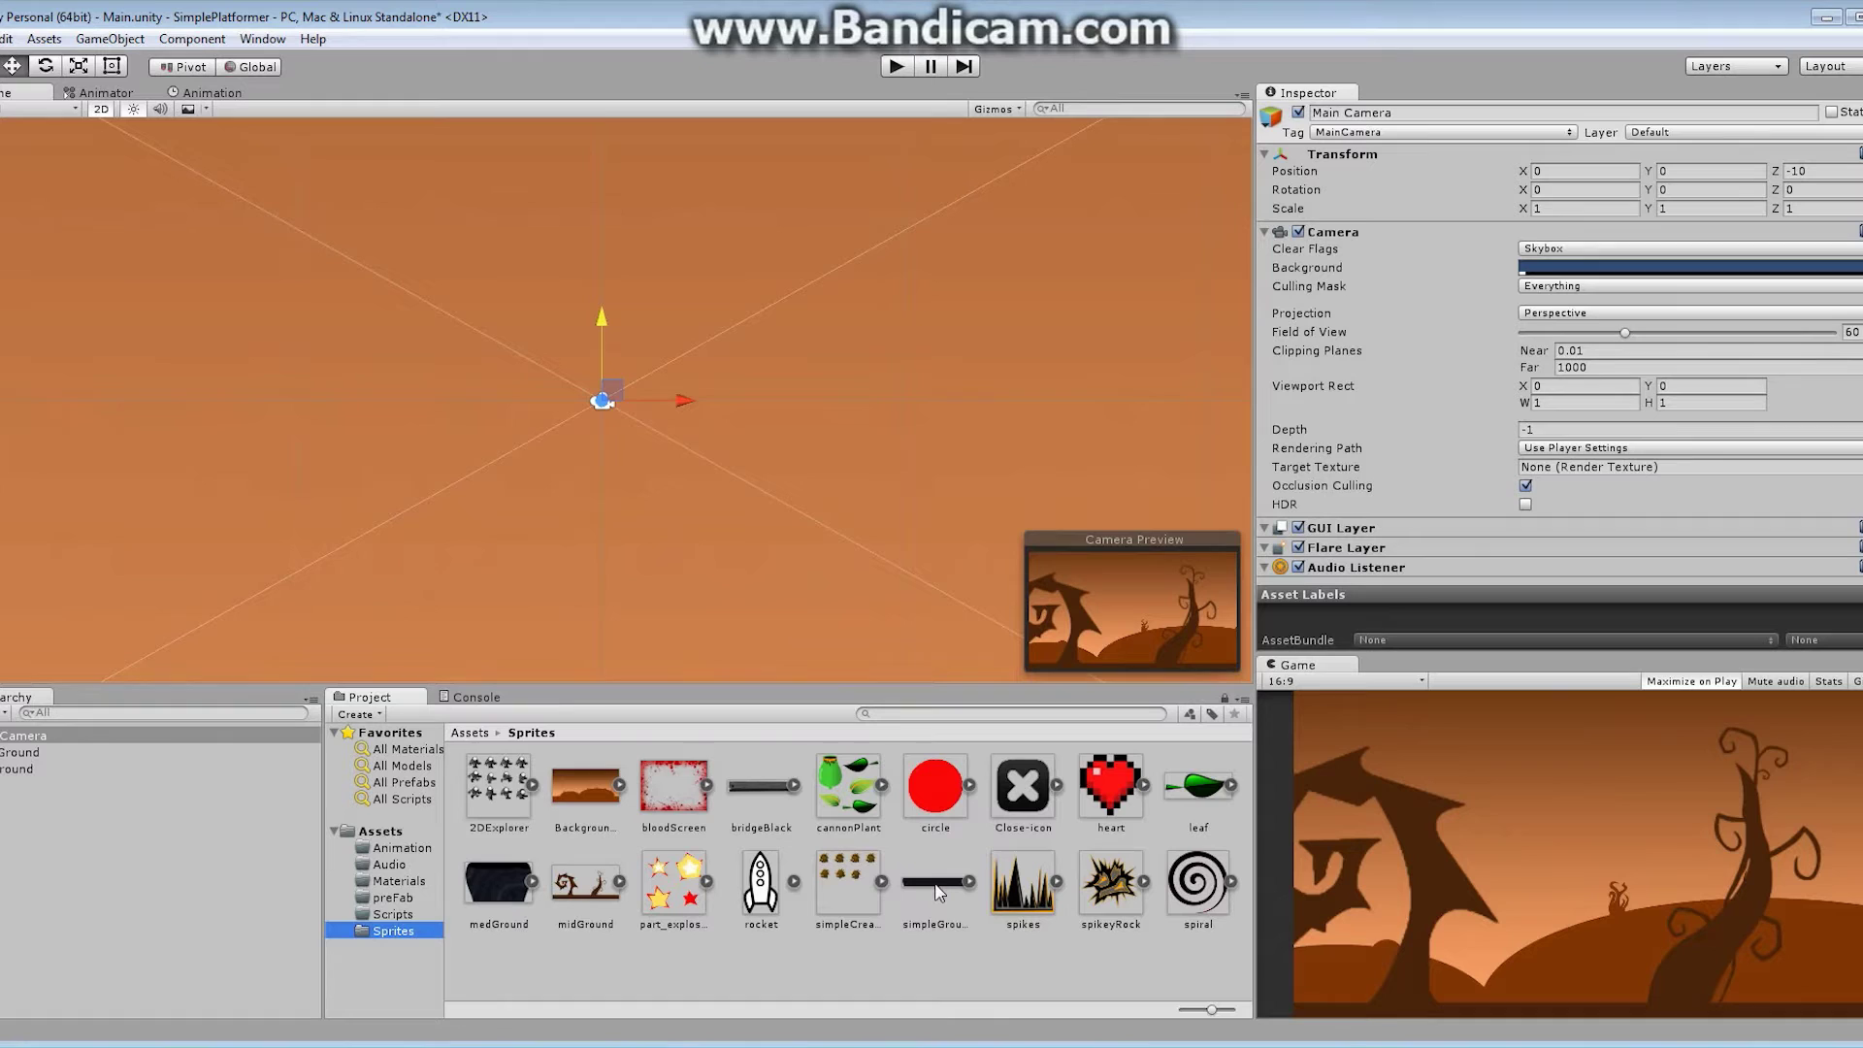
# Step: Drag the simpleGround sprite into the Hierarchy, placing it in the Main scene at 0, 0, 0
pyautogui.moveTo(938, 893); pyautogui.dragTo(113, 846)
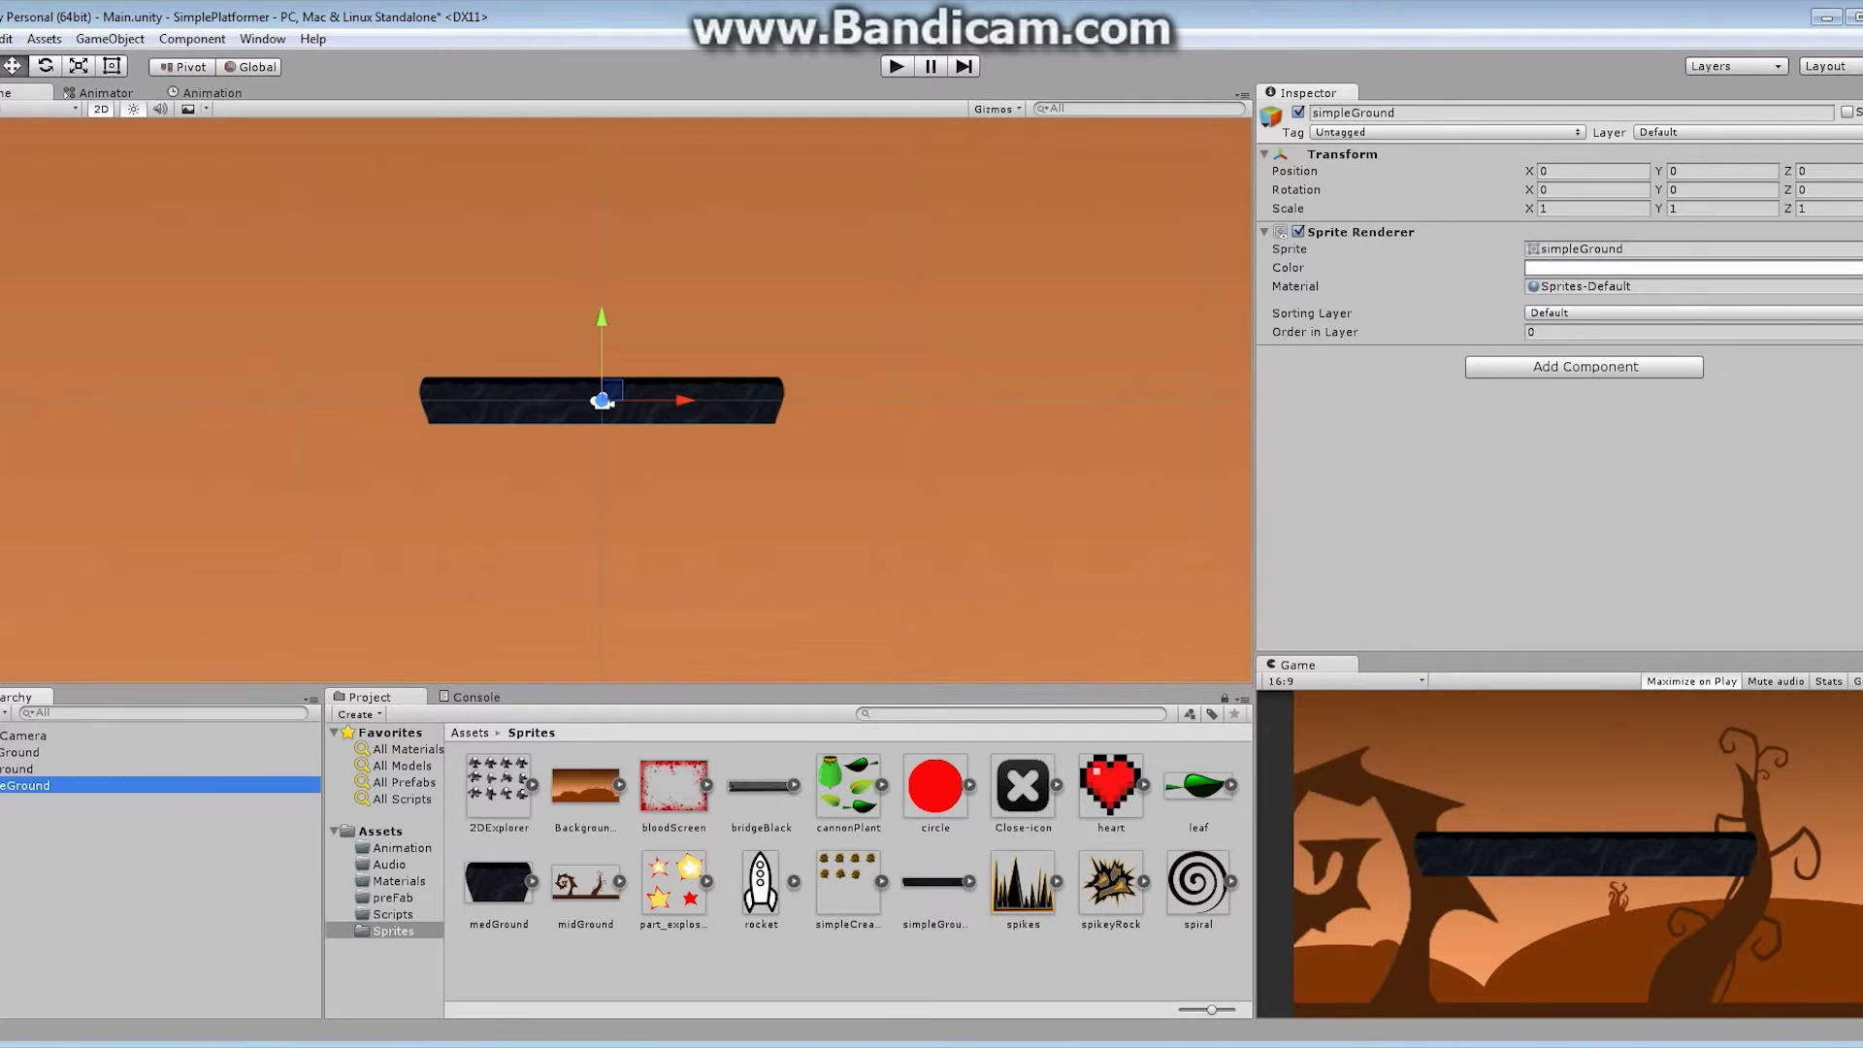
# Step: Reset the platform's Transform and set its Sprite Renderer Order in Layer to -1
pyautogui.rightClick(1698, 154)
pyautogui.click(1767, 174)
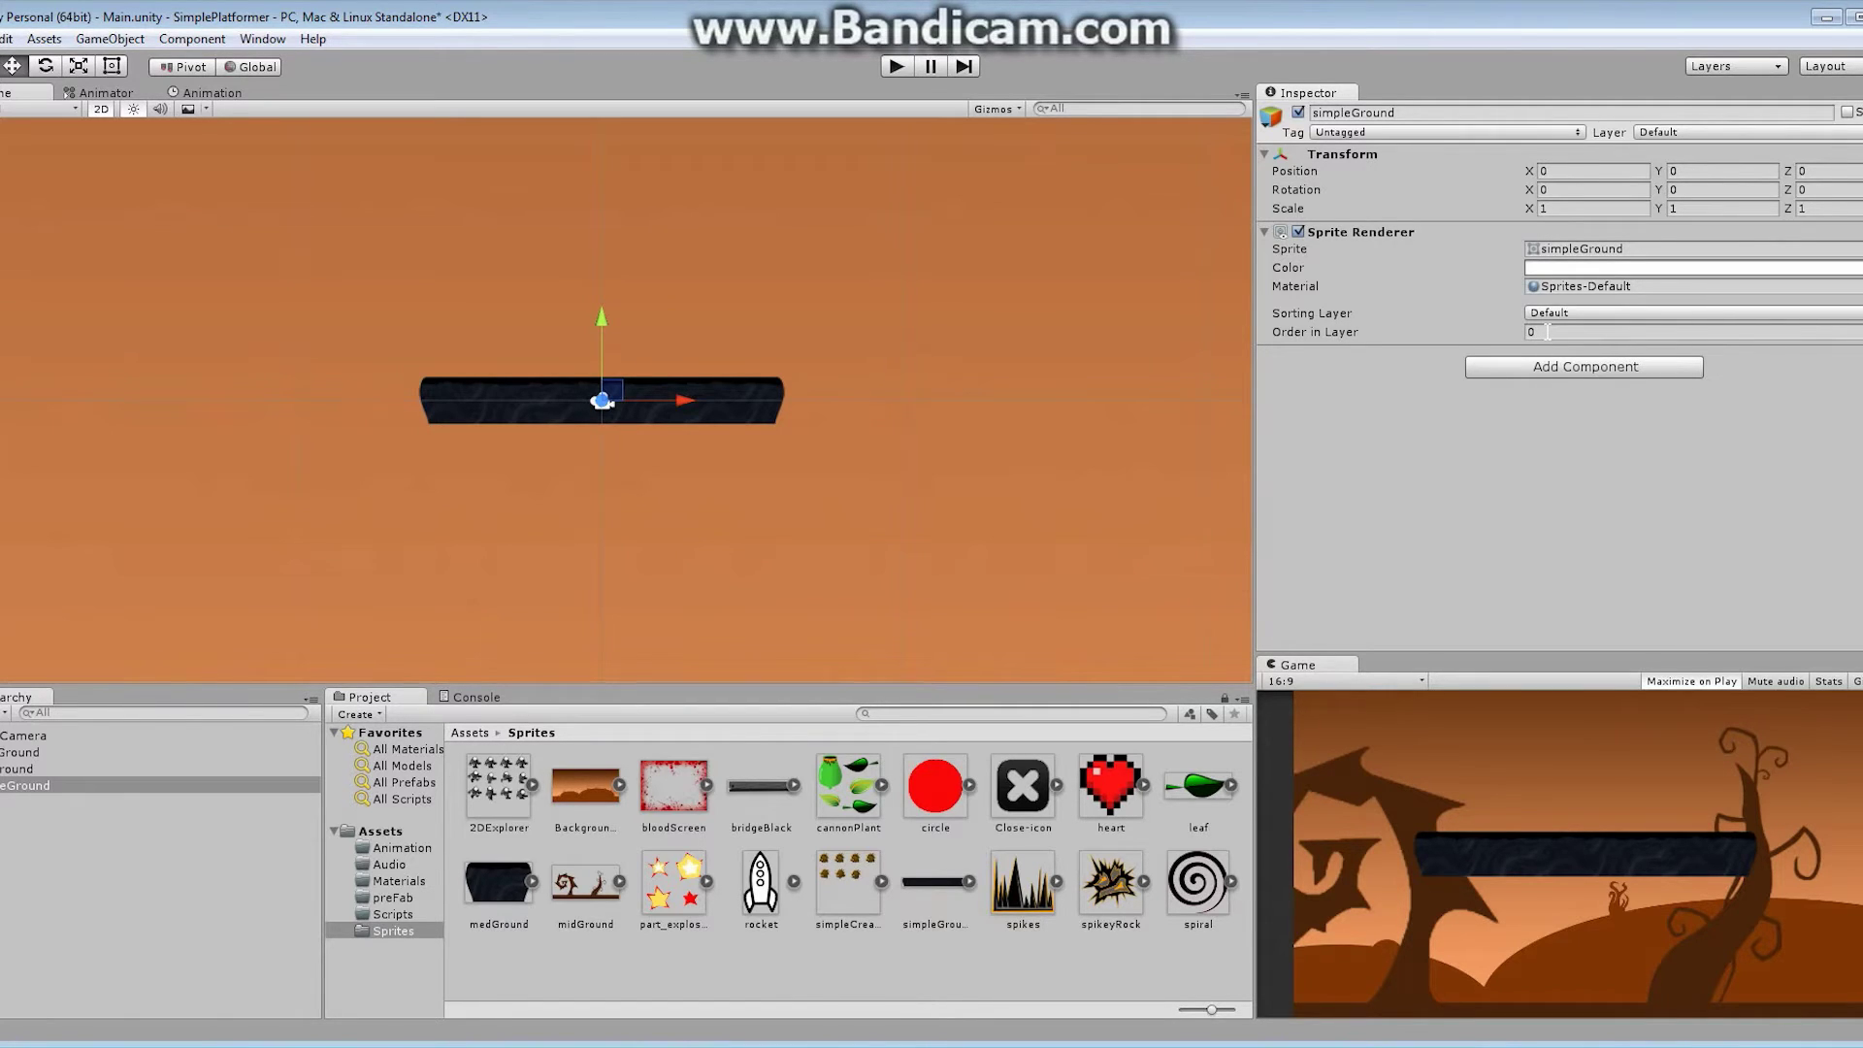
pyautogui.click(1547, 332)
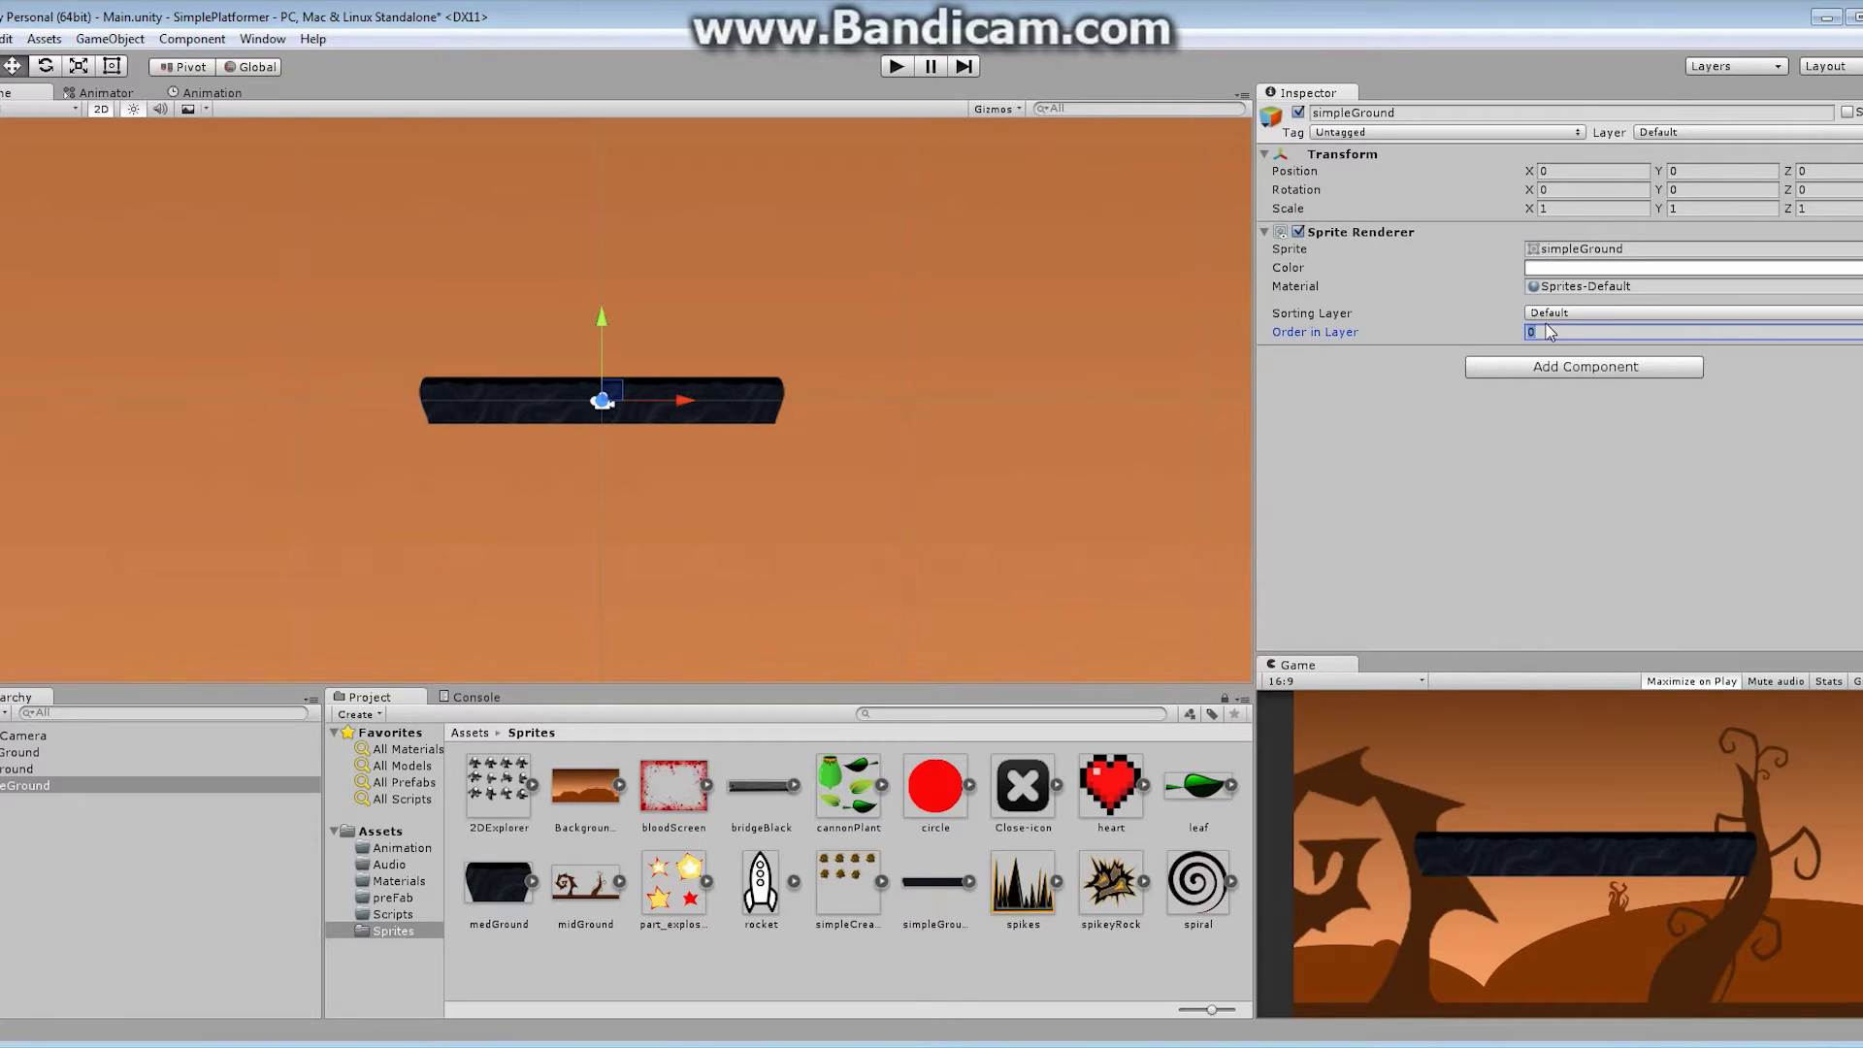
pyautogui.write('-1')
# Step: Change the object's name in the Inspector from simpleGround to 'longPlatform'
pyautogui.click(1413, 113)
pyautogui.write('lo')
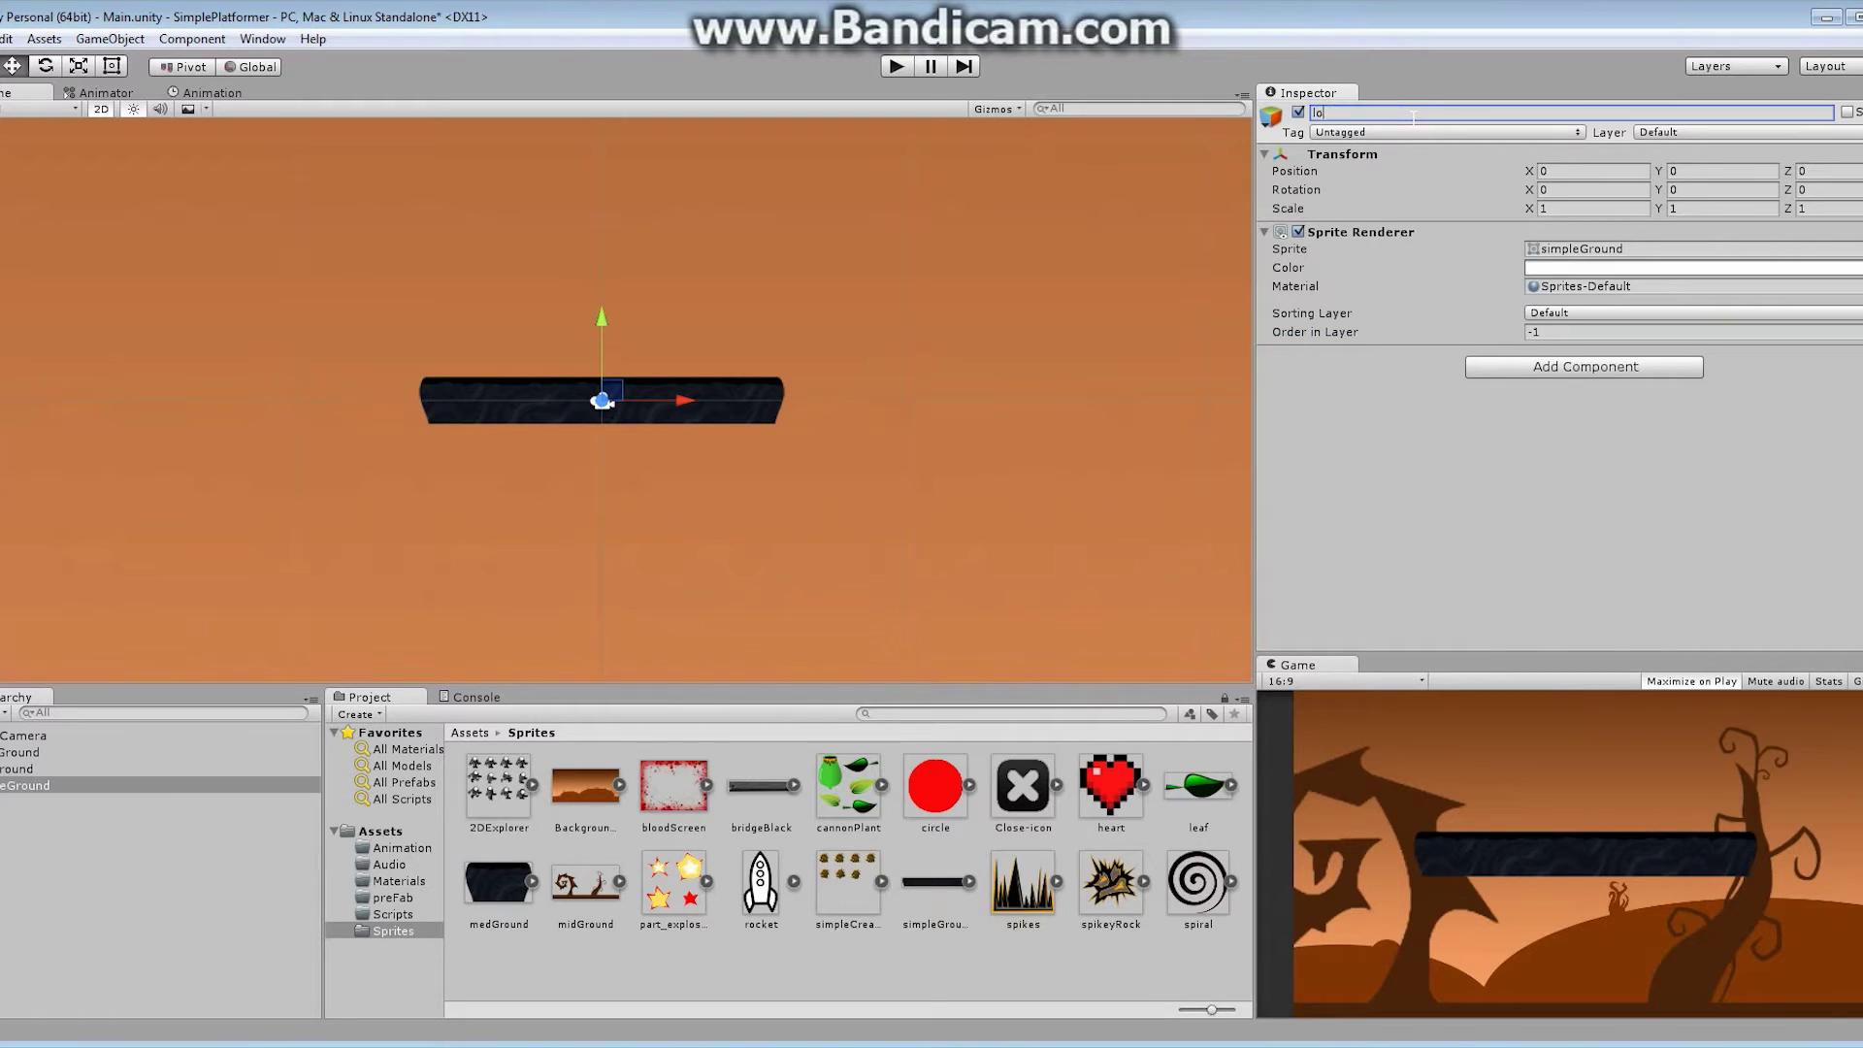
pyautogui.write('ngPlatform')
pyautogui.press('Return')
# Step: Select longPlatform to confirm it uses the simpleGround sprite at Order in Layer -1
pyautogui.click(37, 788)
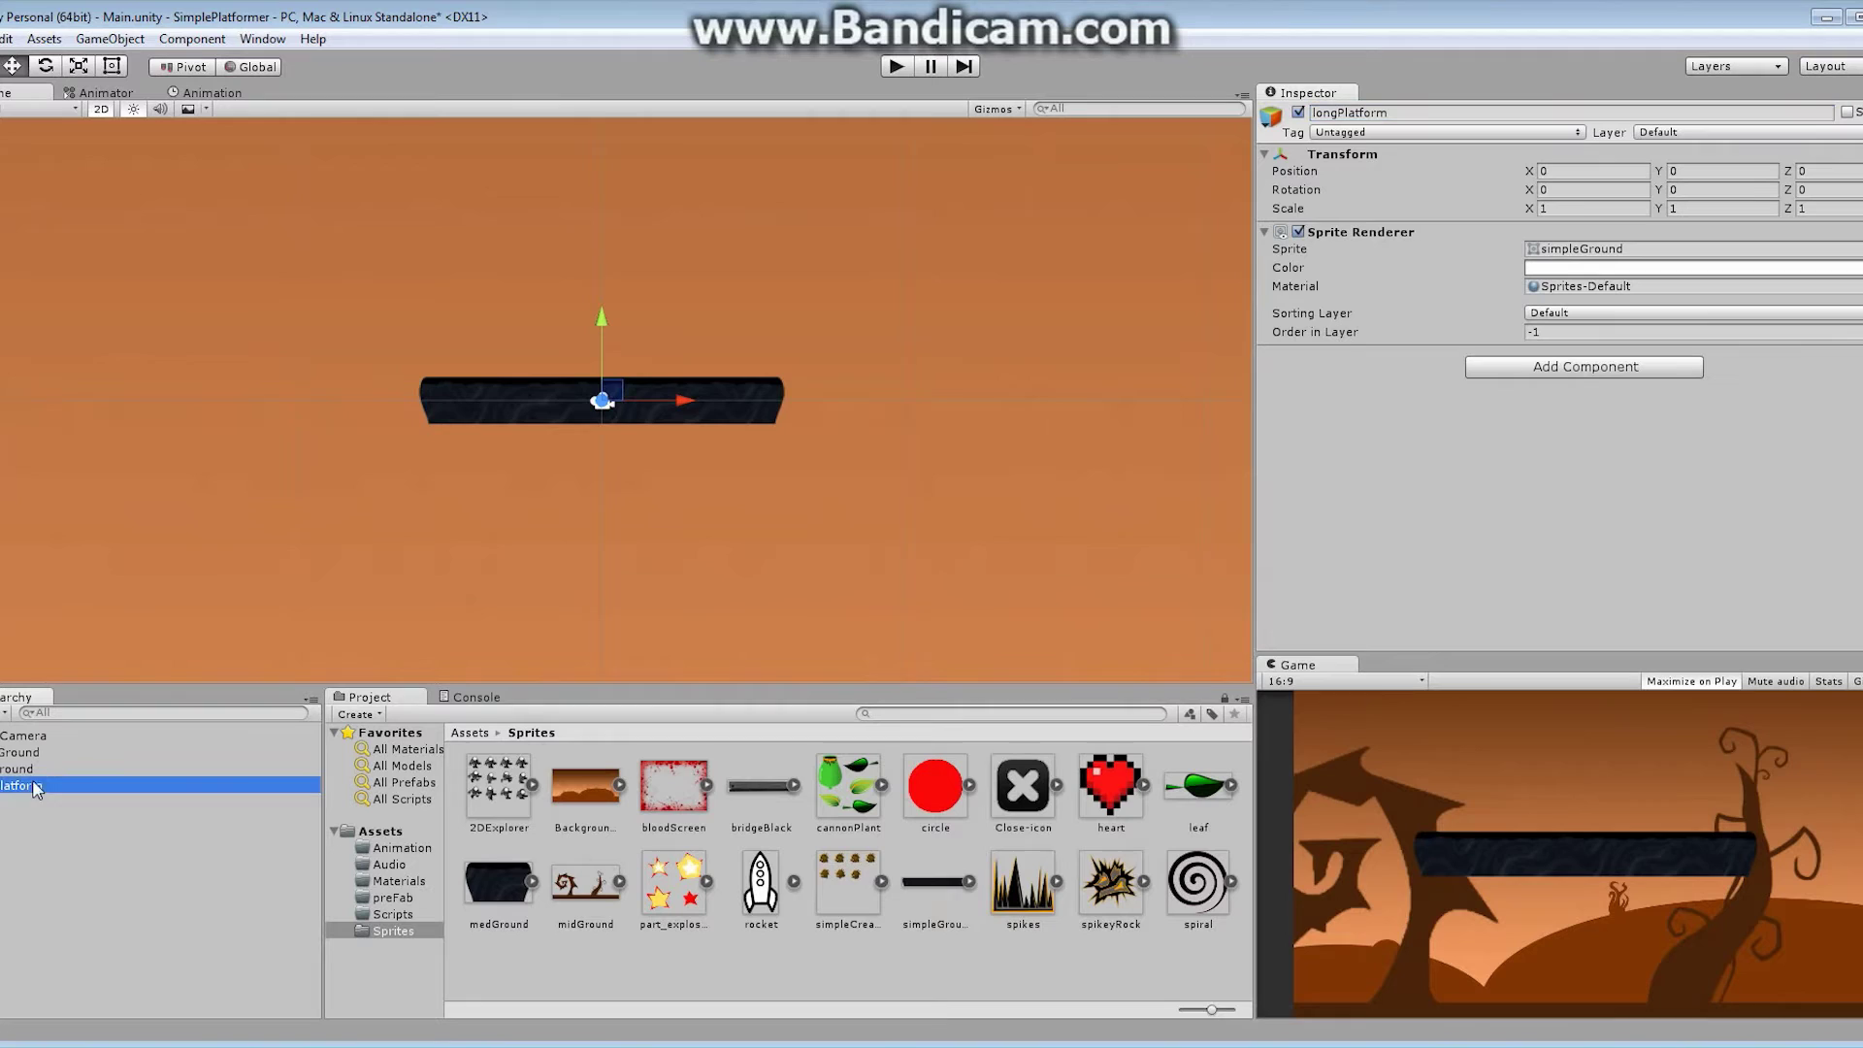
# Step: Open Add Component on longPlatform and choose the Physics 2D category
pyautogui.click(1647, 368)
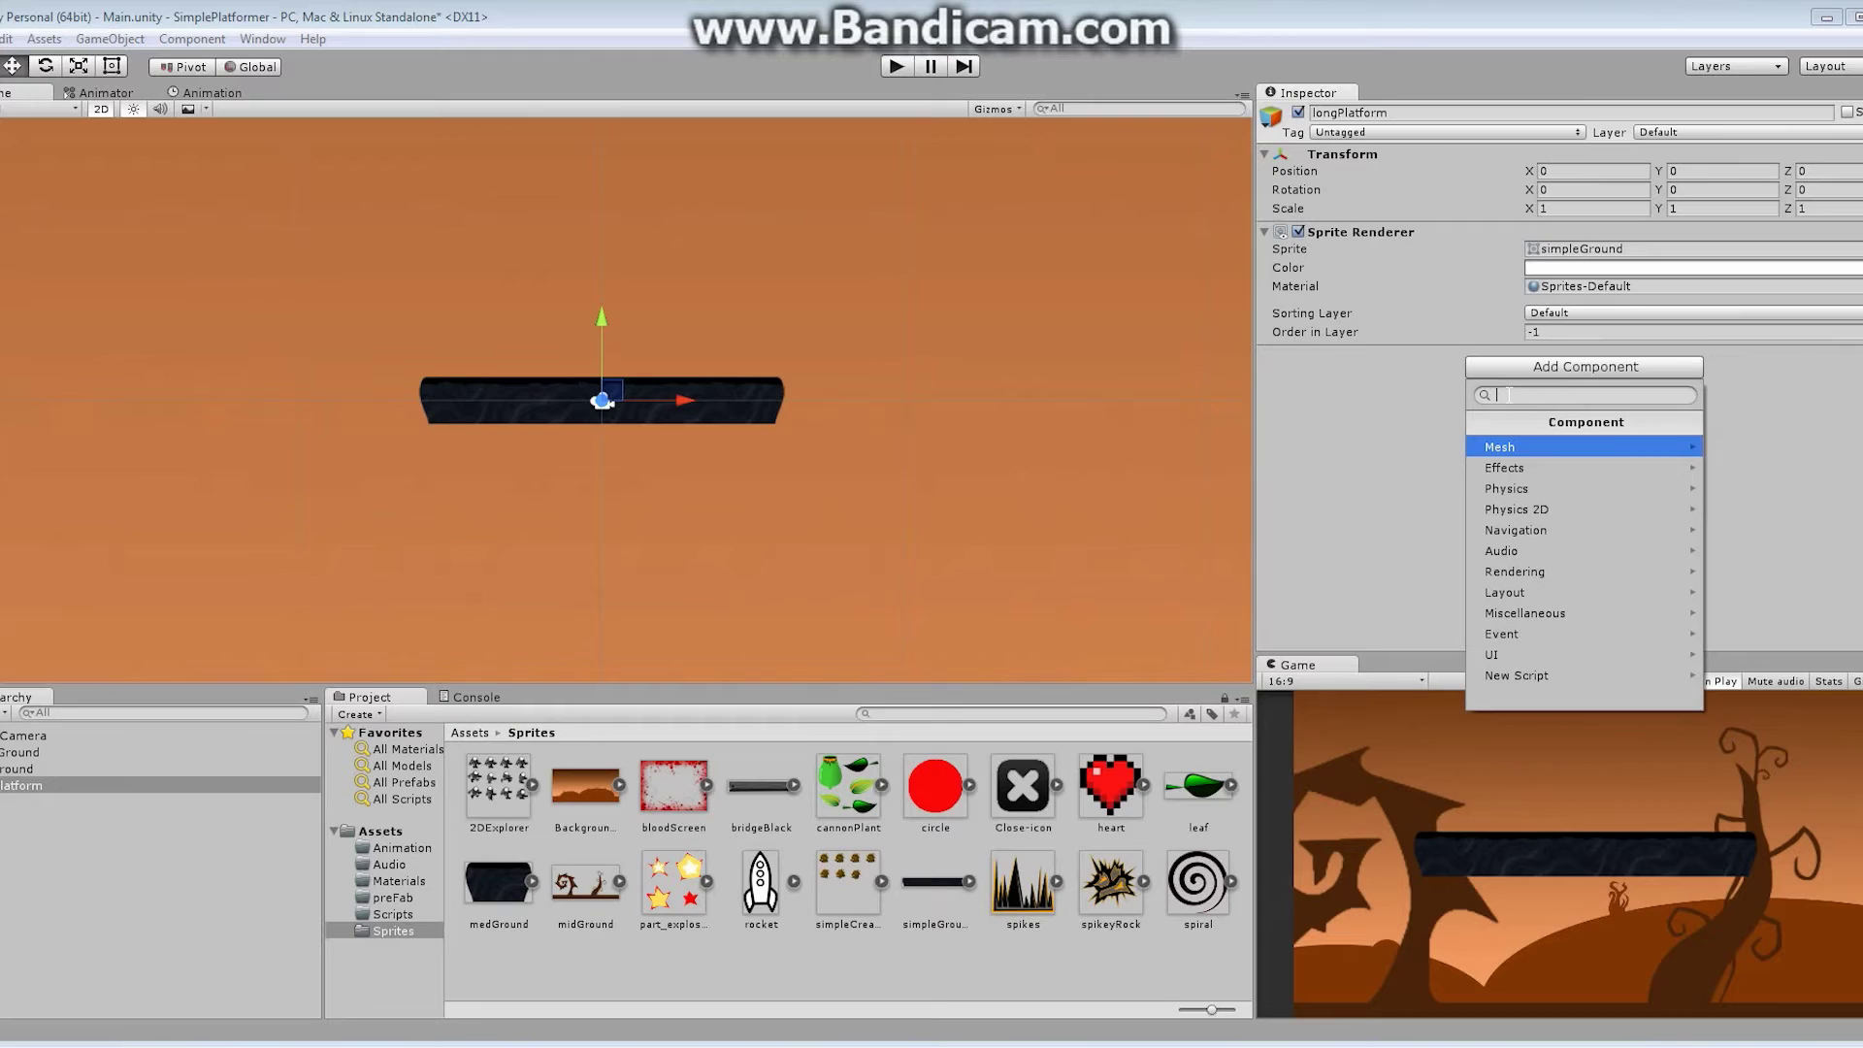
pyautogui.click(1528, 513)
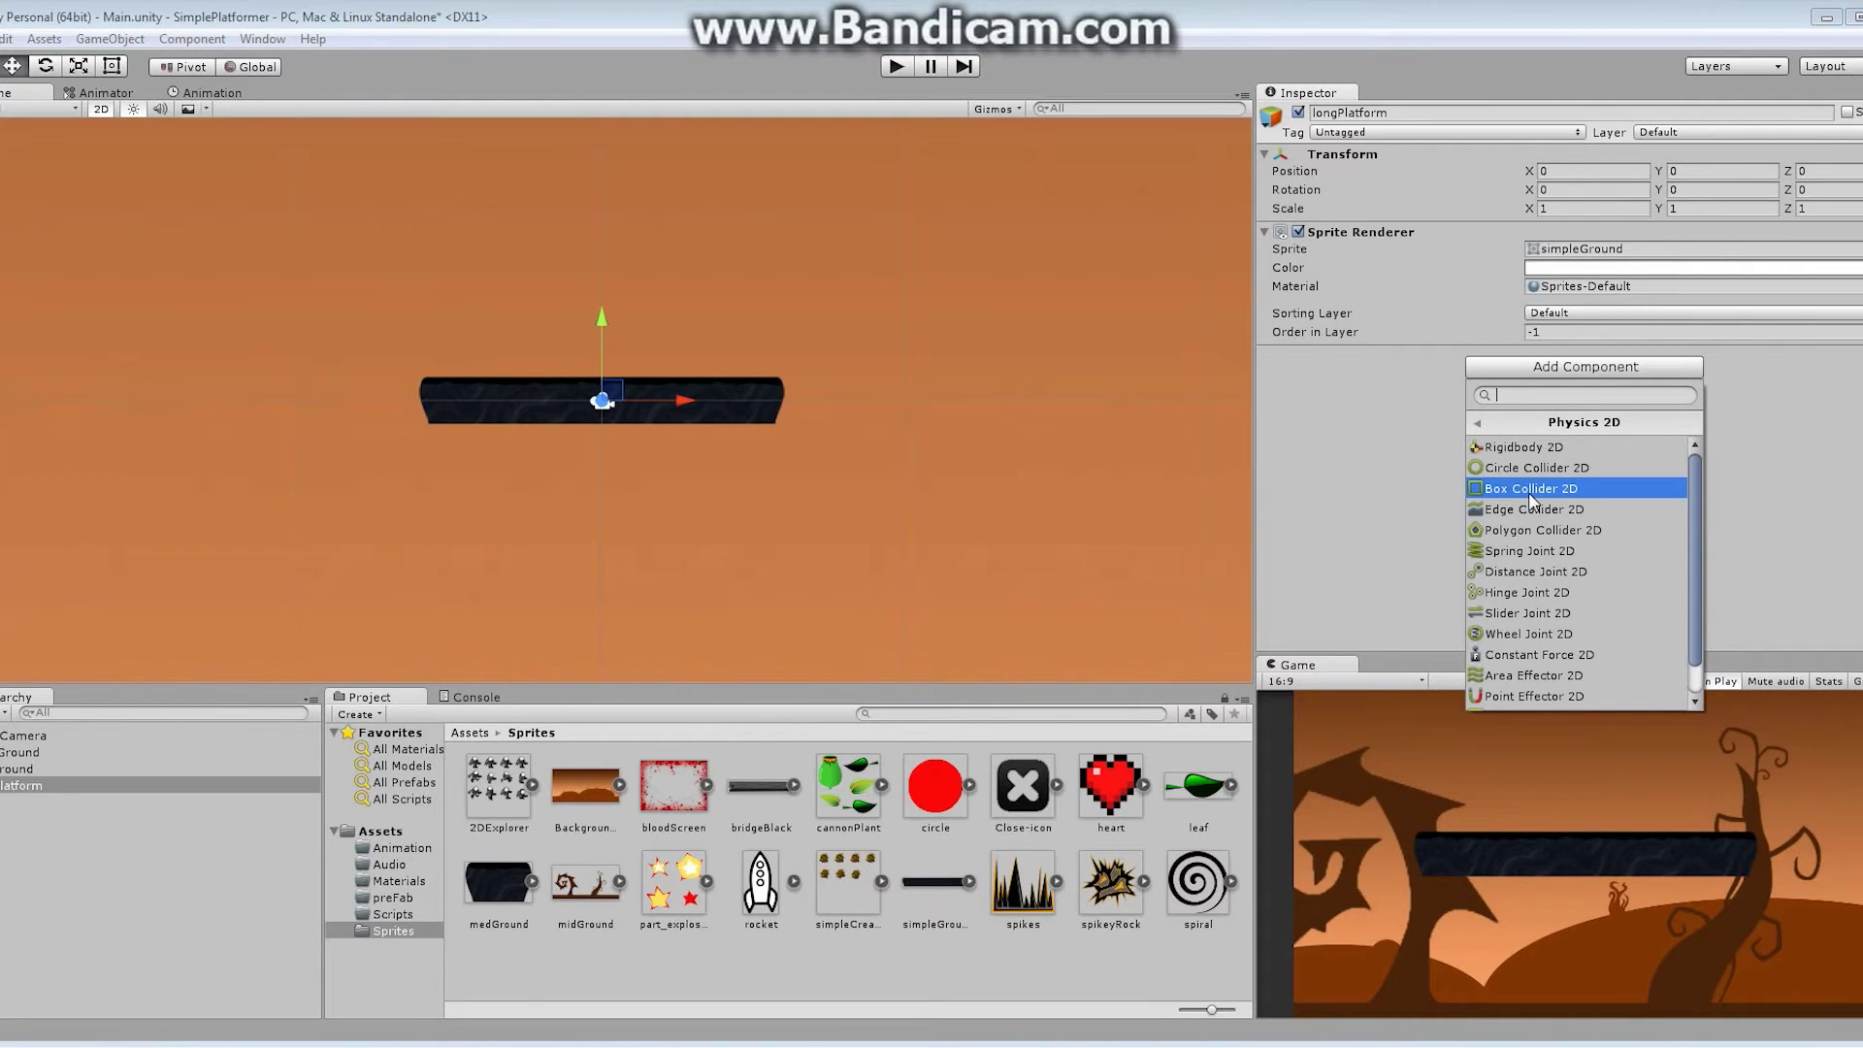
# Step: Add a Box Collider 2D to longPlatform and zoom the Scene view in on the platform
pyautogui.click(1531, 490)
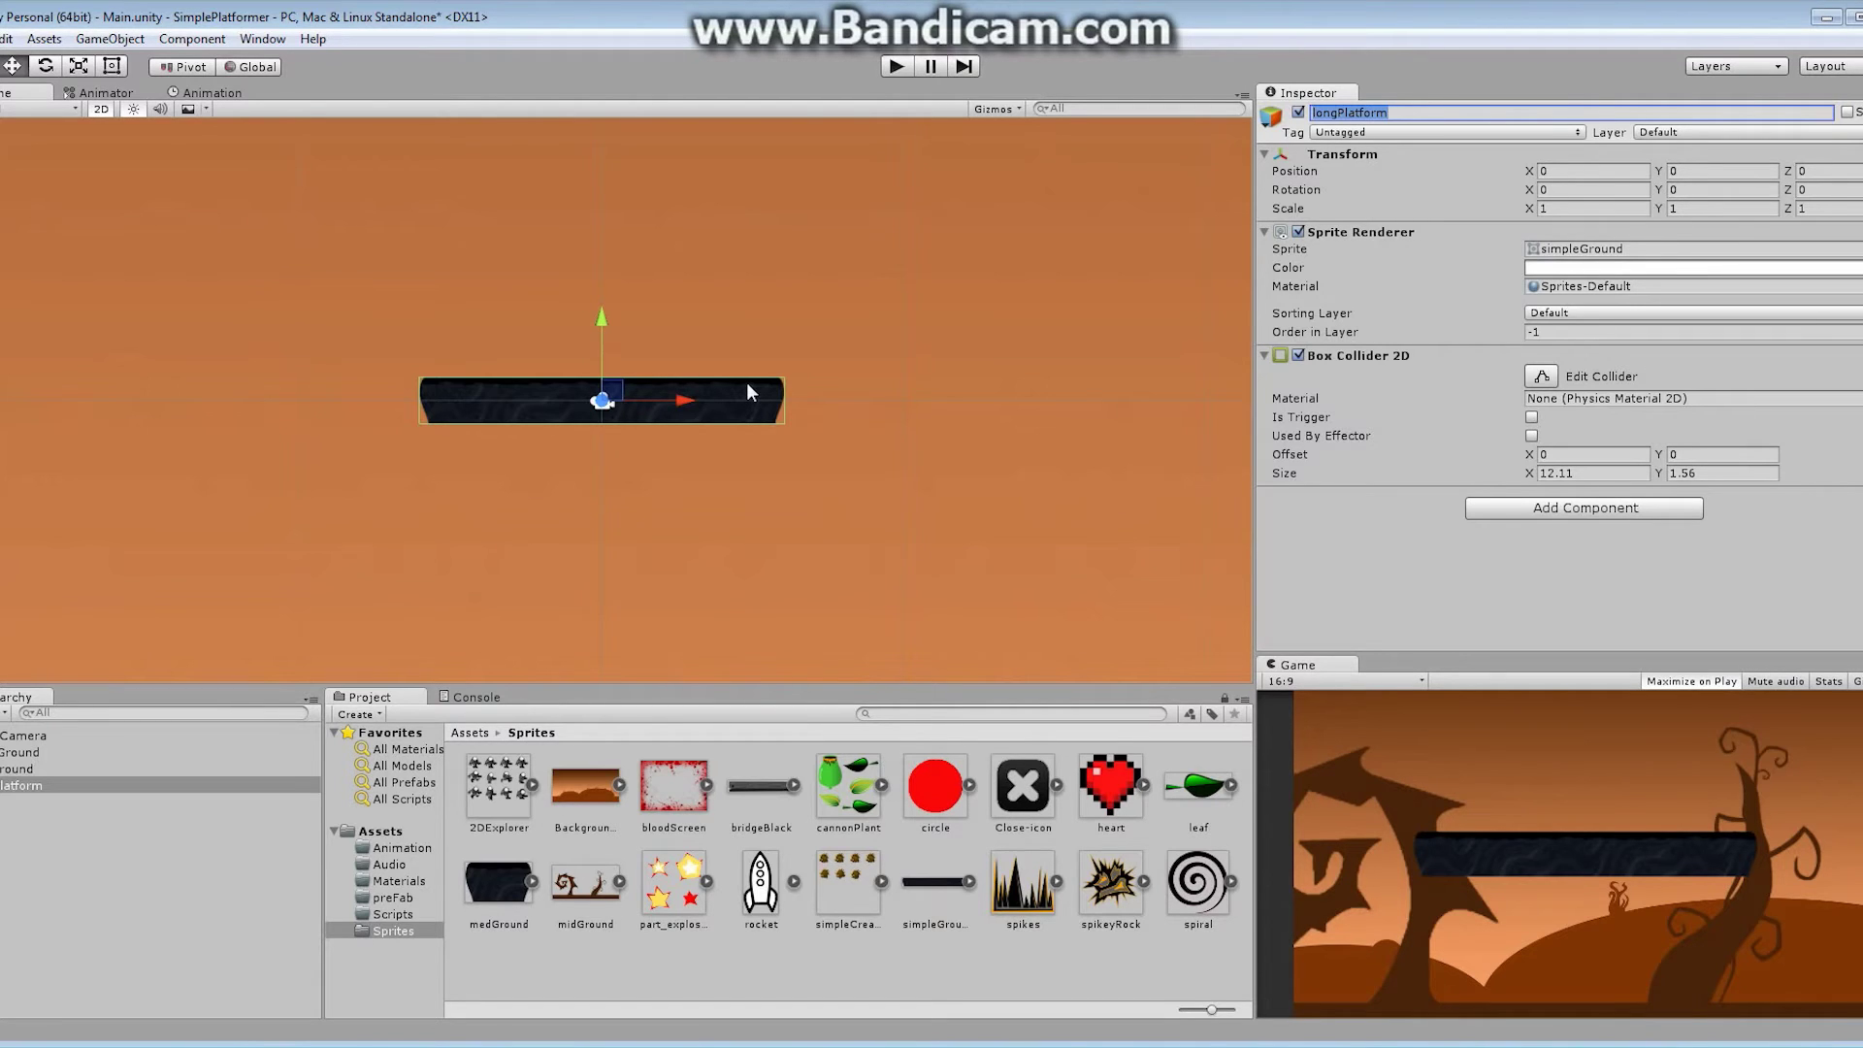
pyautogui.scroll(2, 715, 431)
pyautogui.scroll(4, 715, 431)
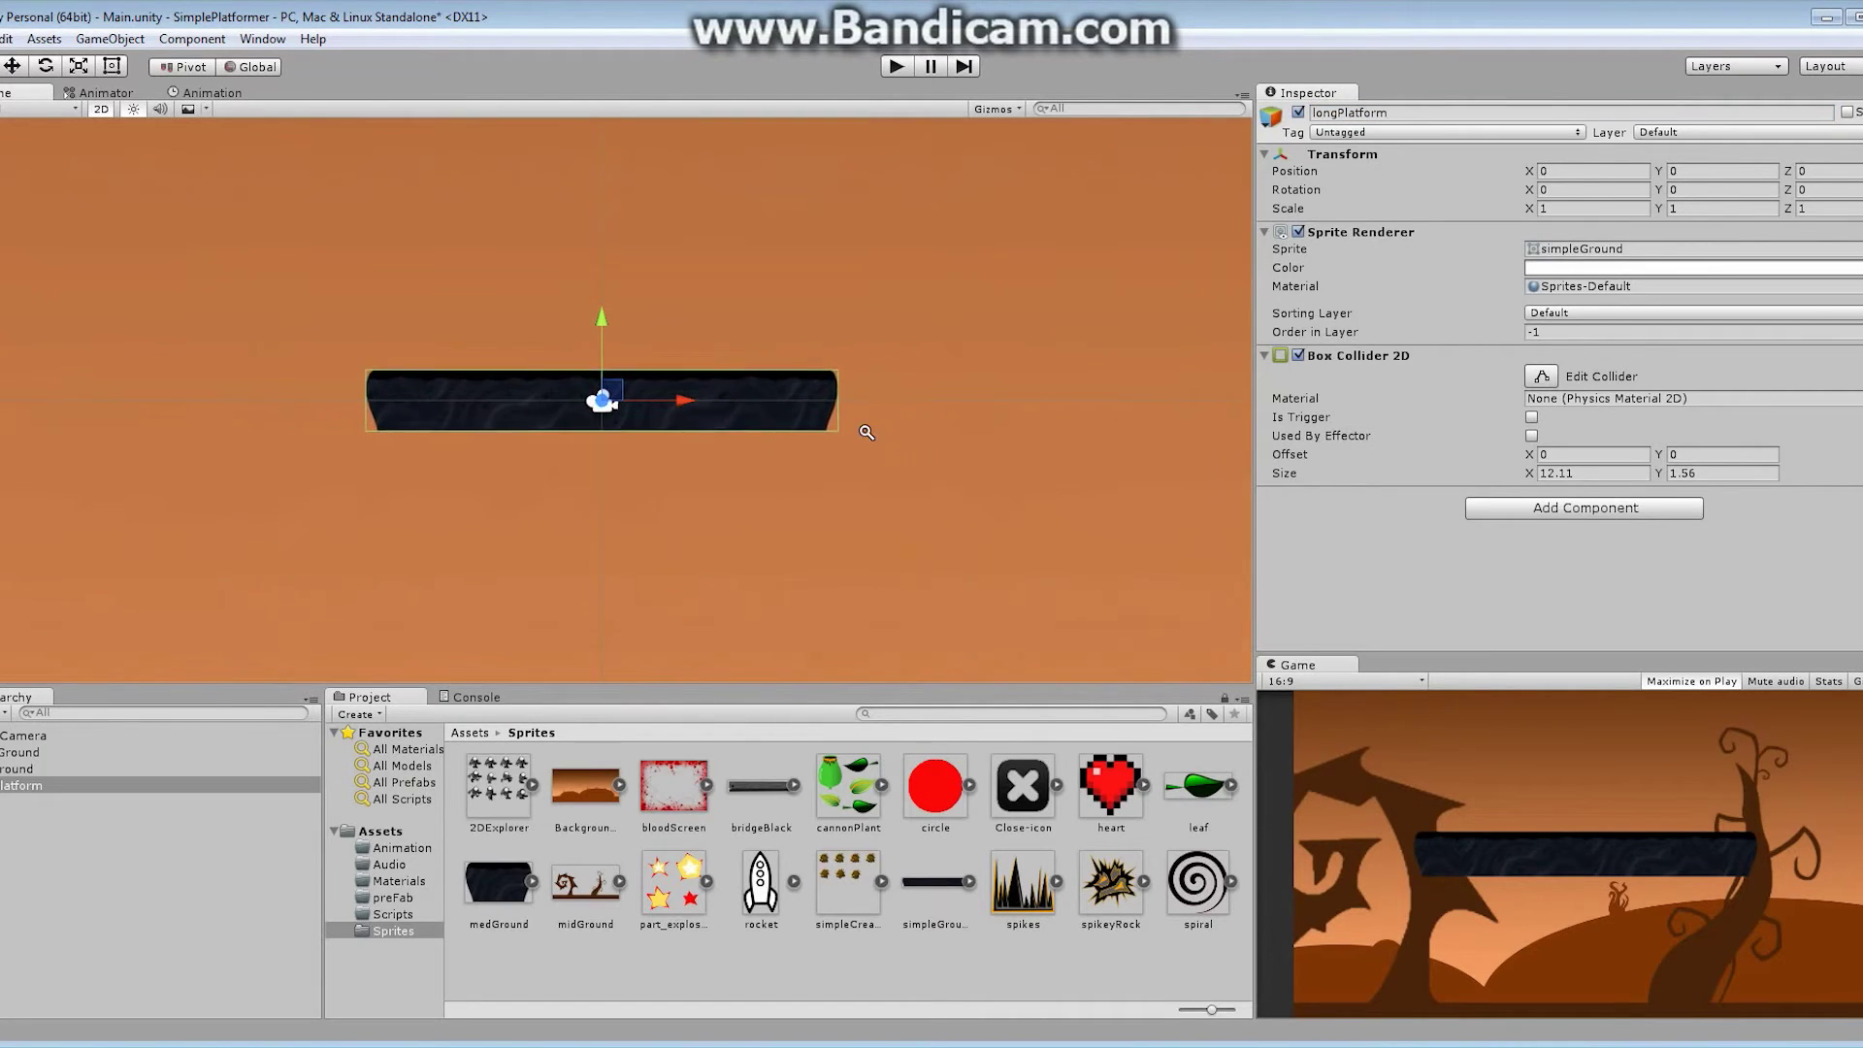
pyautogui.scroll(1, 885, 424)
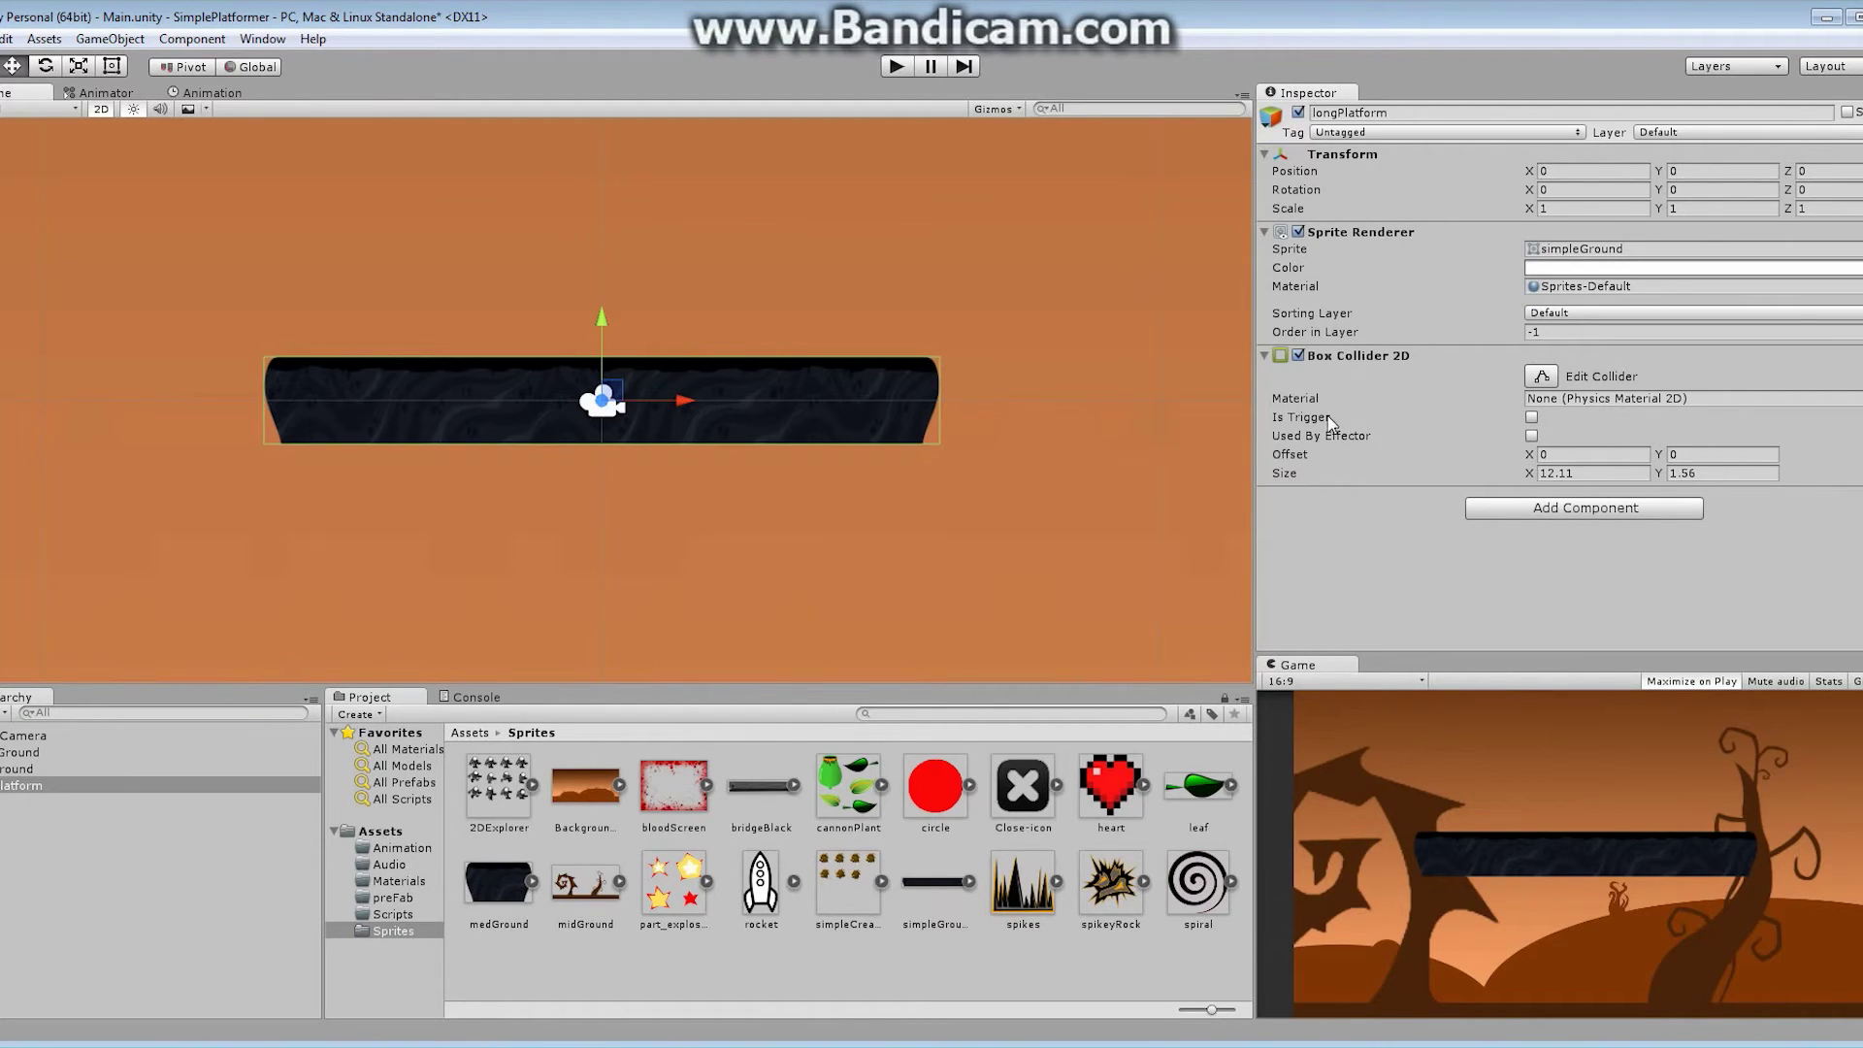
# Step: Set the Box Collider 2D size to X 11.8 and Y 1.3
pyautogui.moveTo(1372, 433)
pyautogui.click(1551, 472)
pyautogui.write('12')
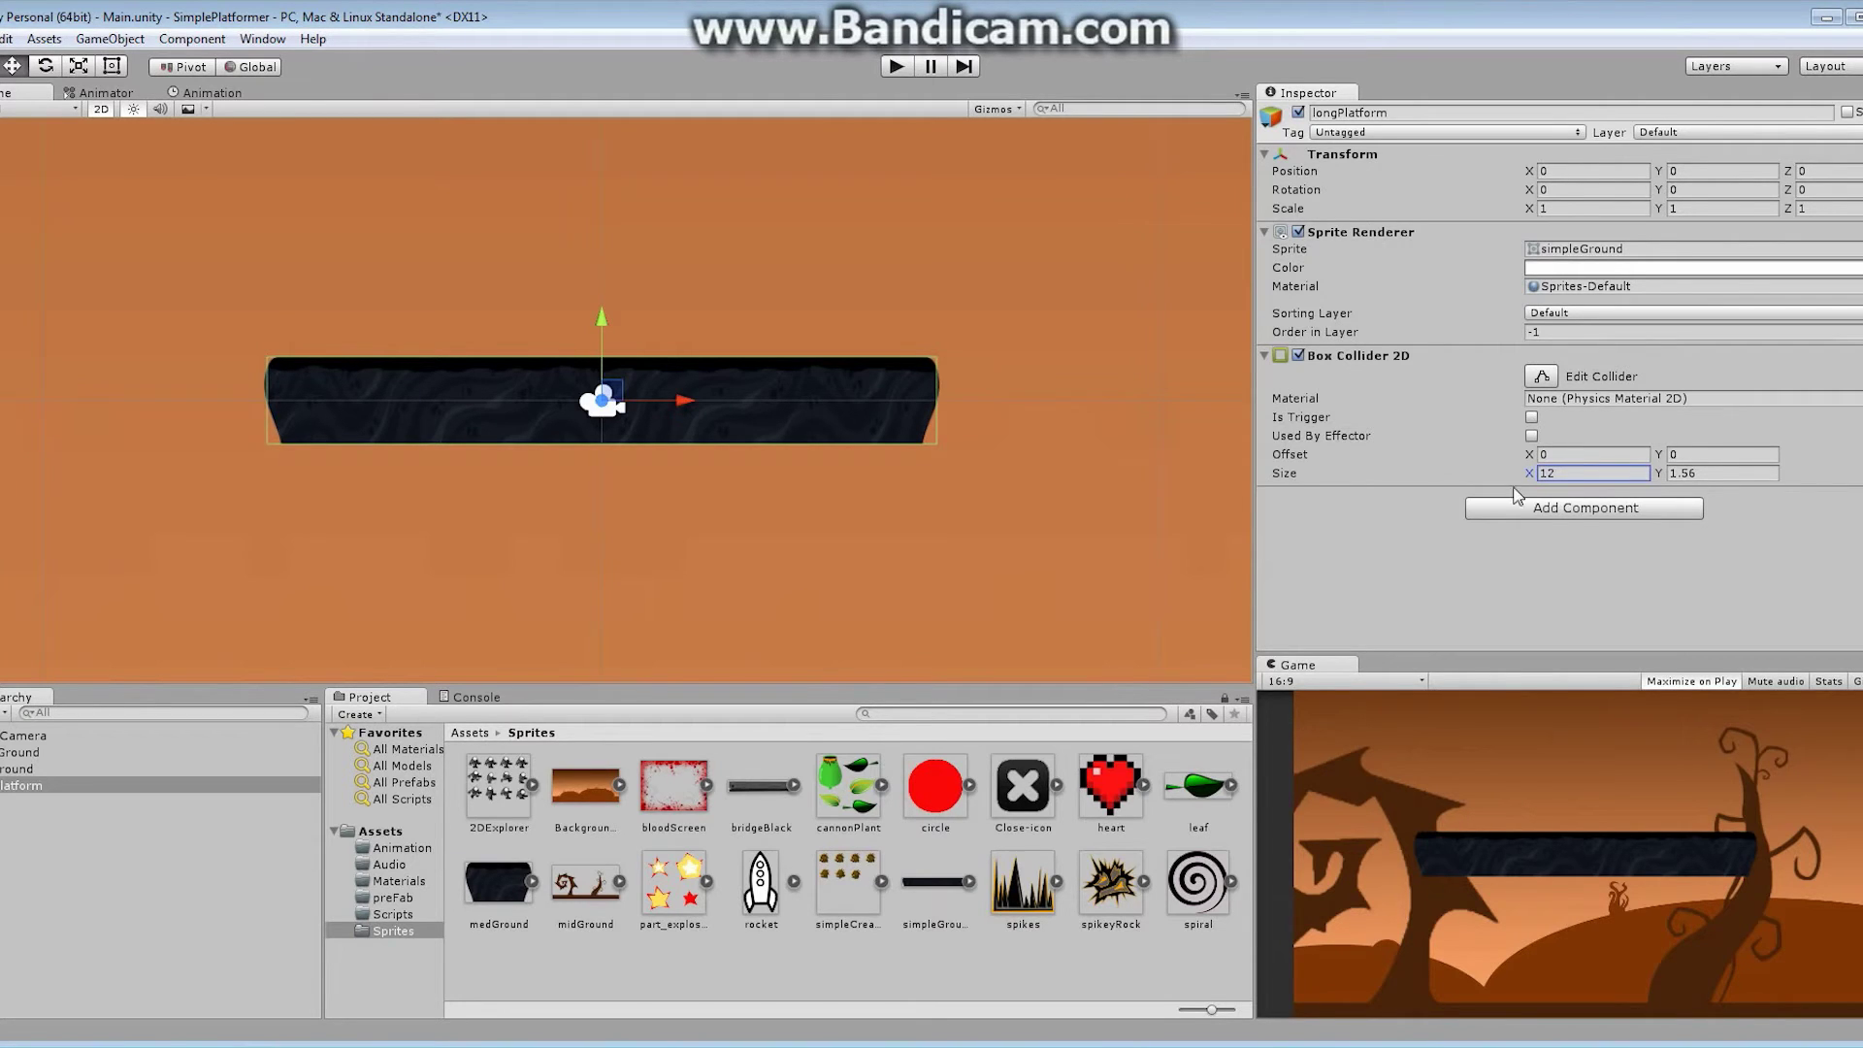
pyautogui.doubleClick(1564, 473)
pyautogui.write('11.8')
pyautogui.click(1710, 473)
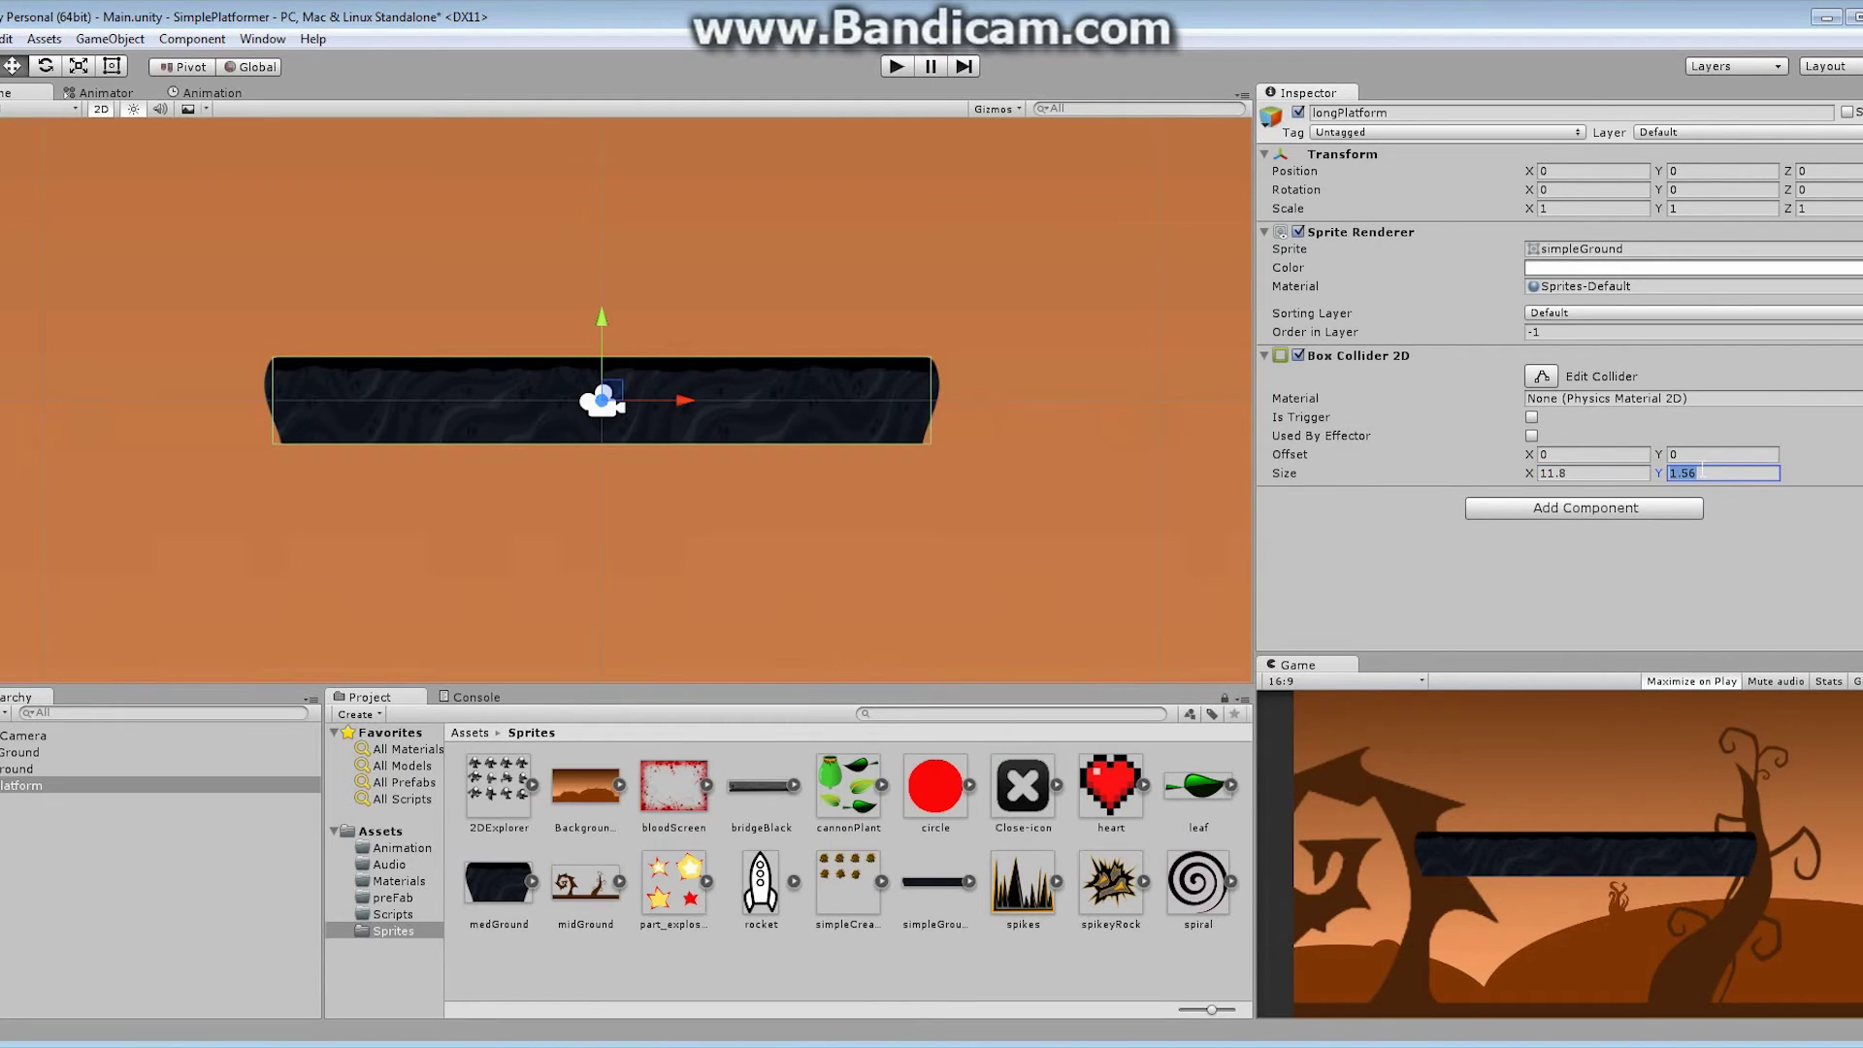
pyautogui.click(1698, 474)
pyautogui.press('Delete')
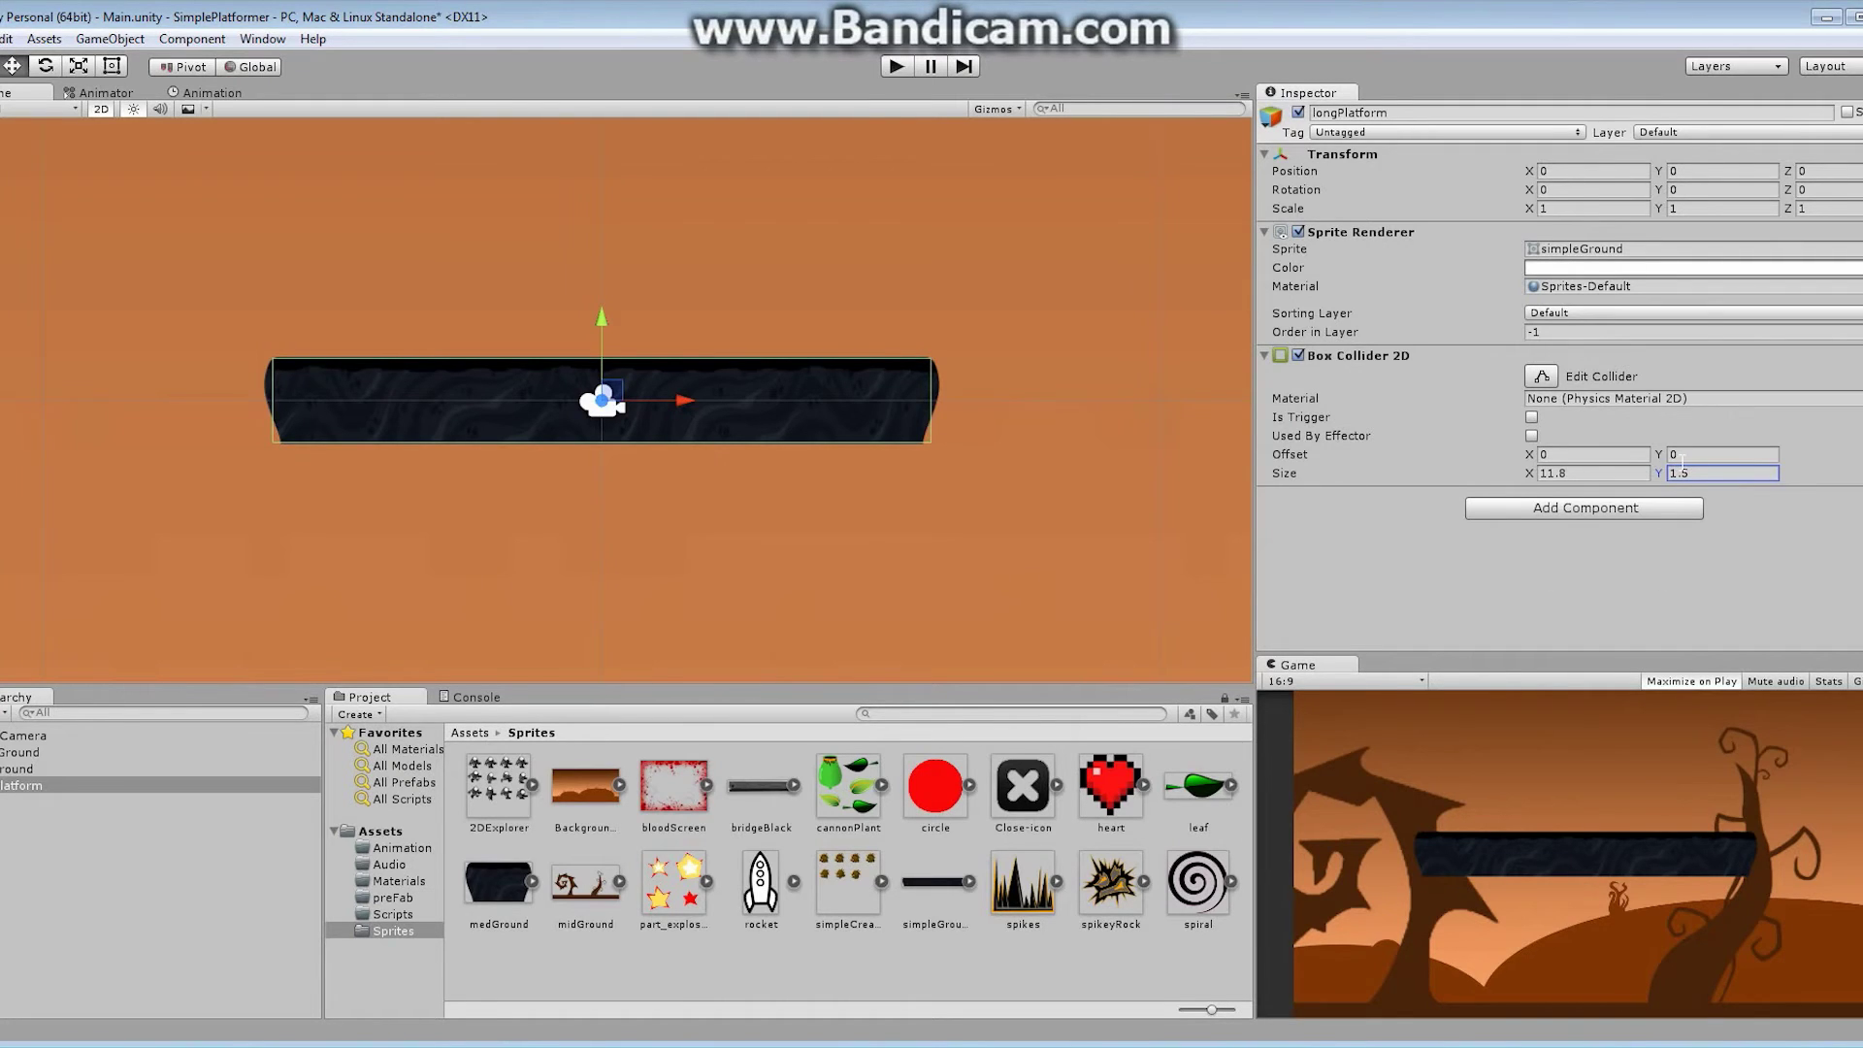
pyautogui.doubleClick(1686, 474)
pyautogui.write('2')
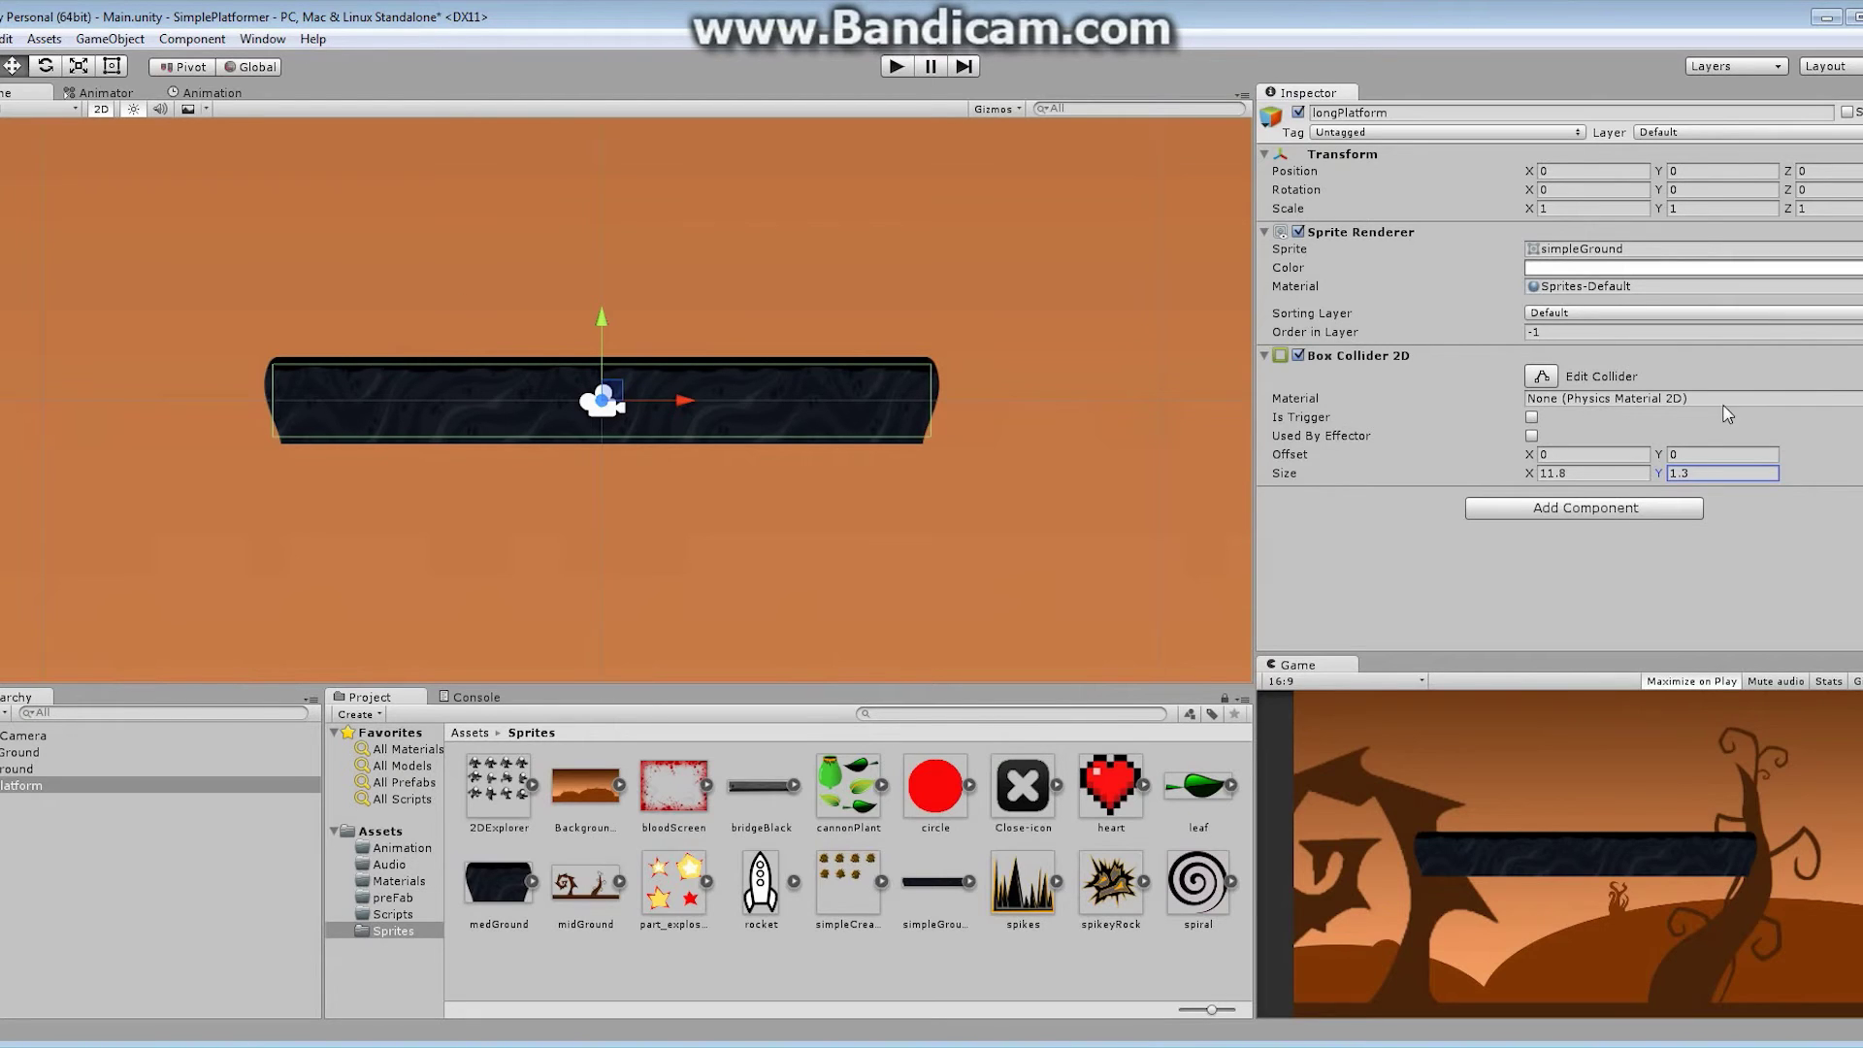
# Step: Set longPlatform's Box Collider 2D Offset Y to -0.05
pyautogui.click(1708, 454)
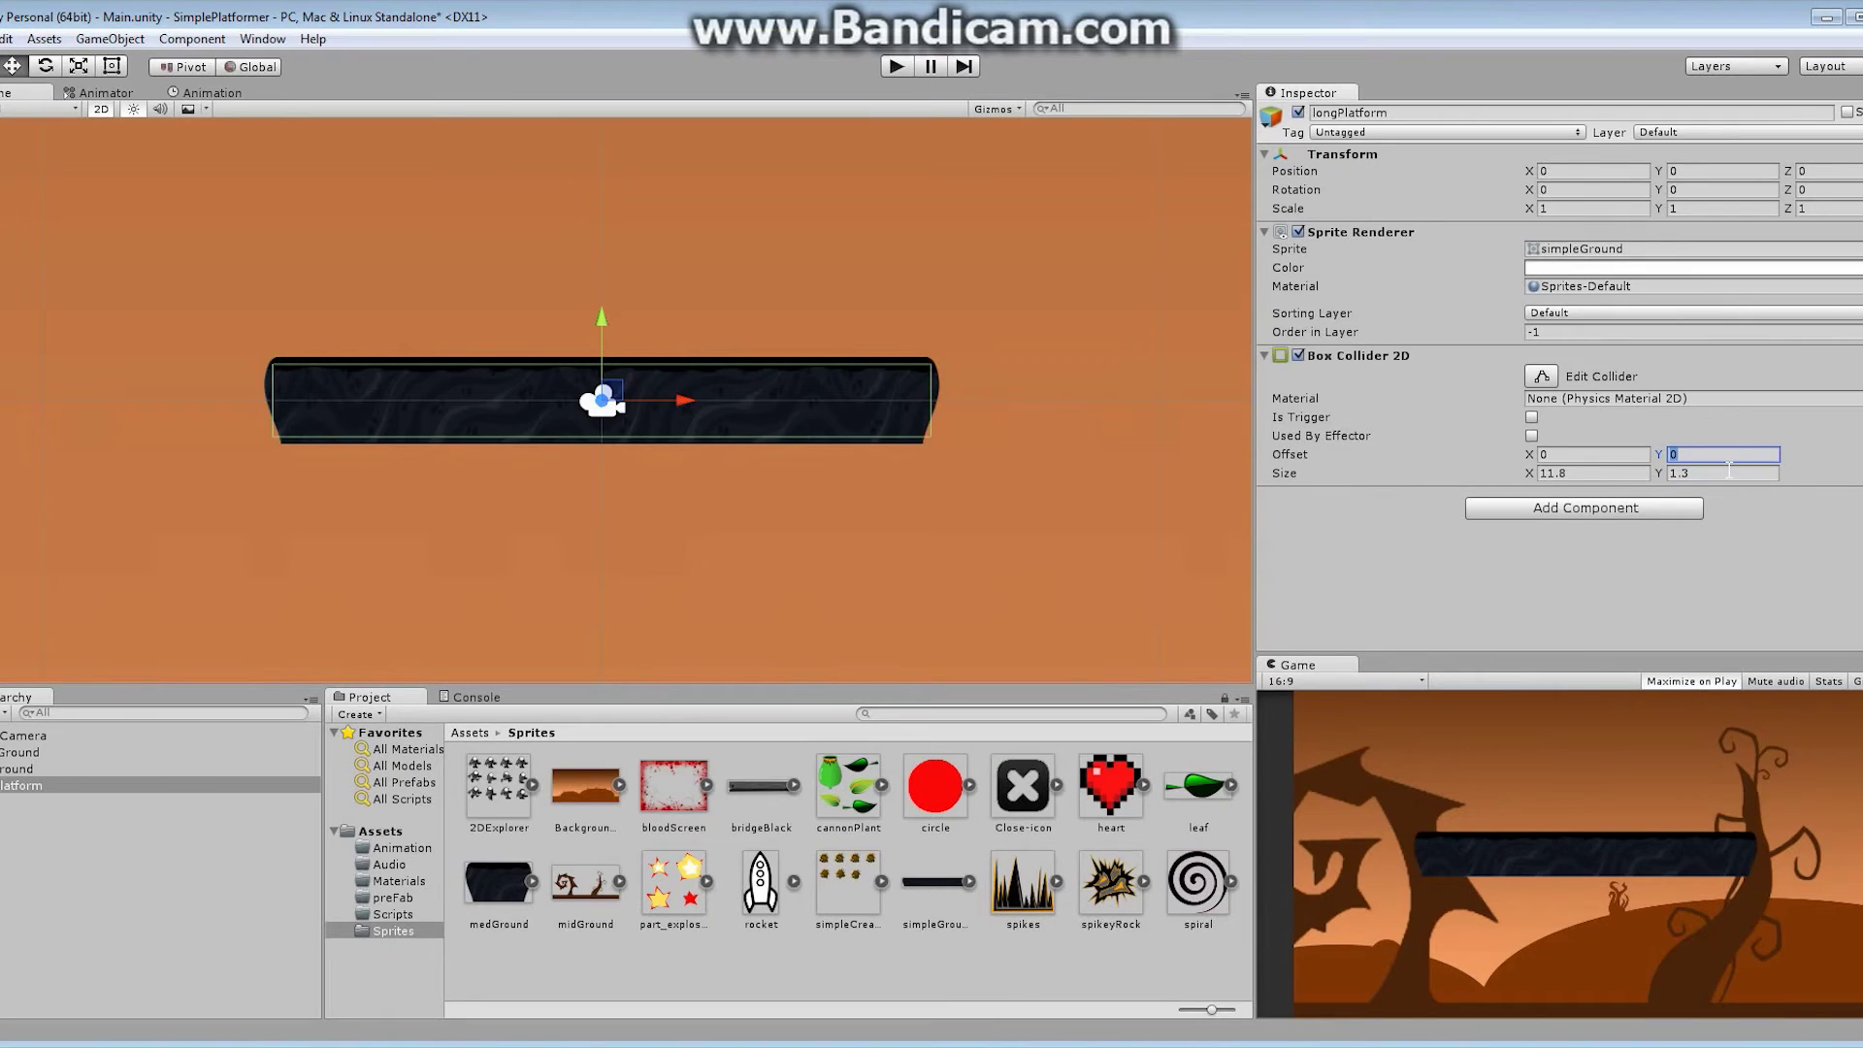
pyautogui.write('-.1')
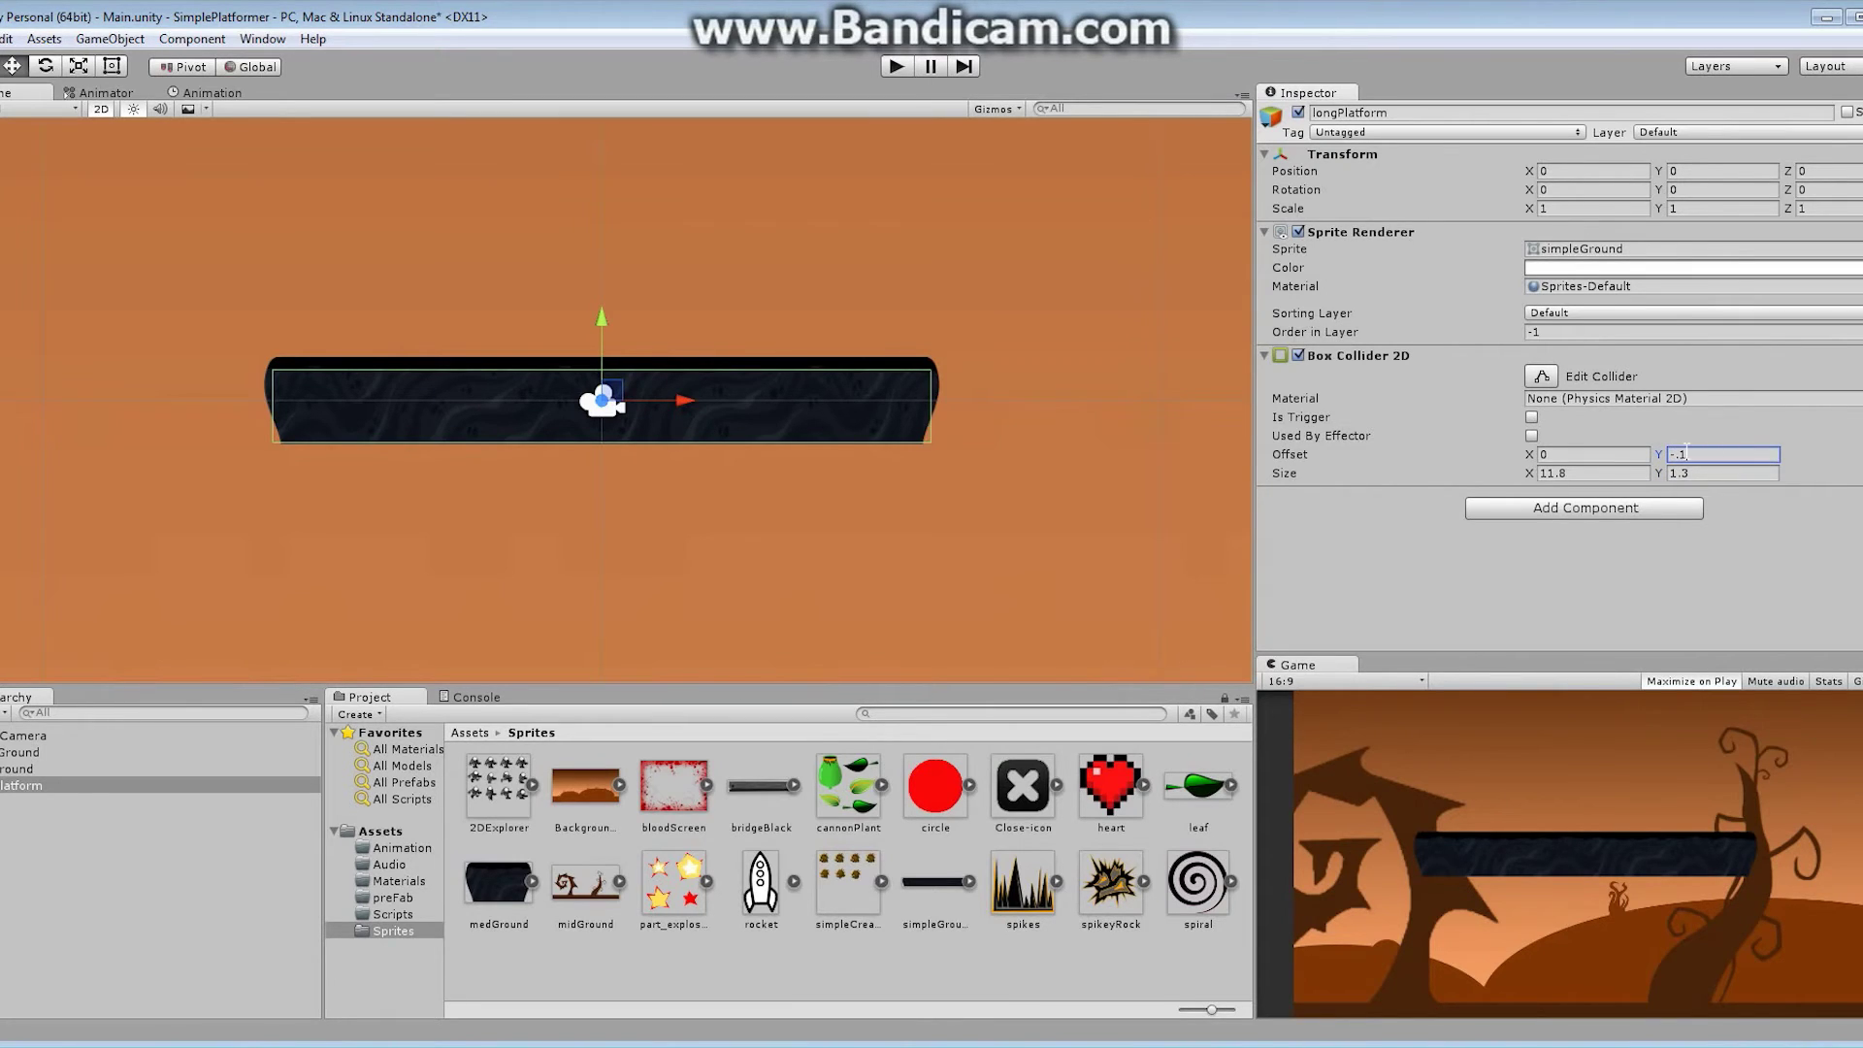
pyautogui.press('BackSpace')
pyautogui.write('05')
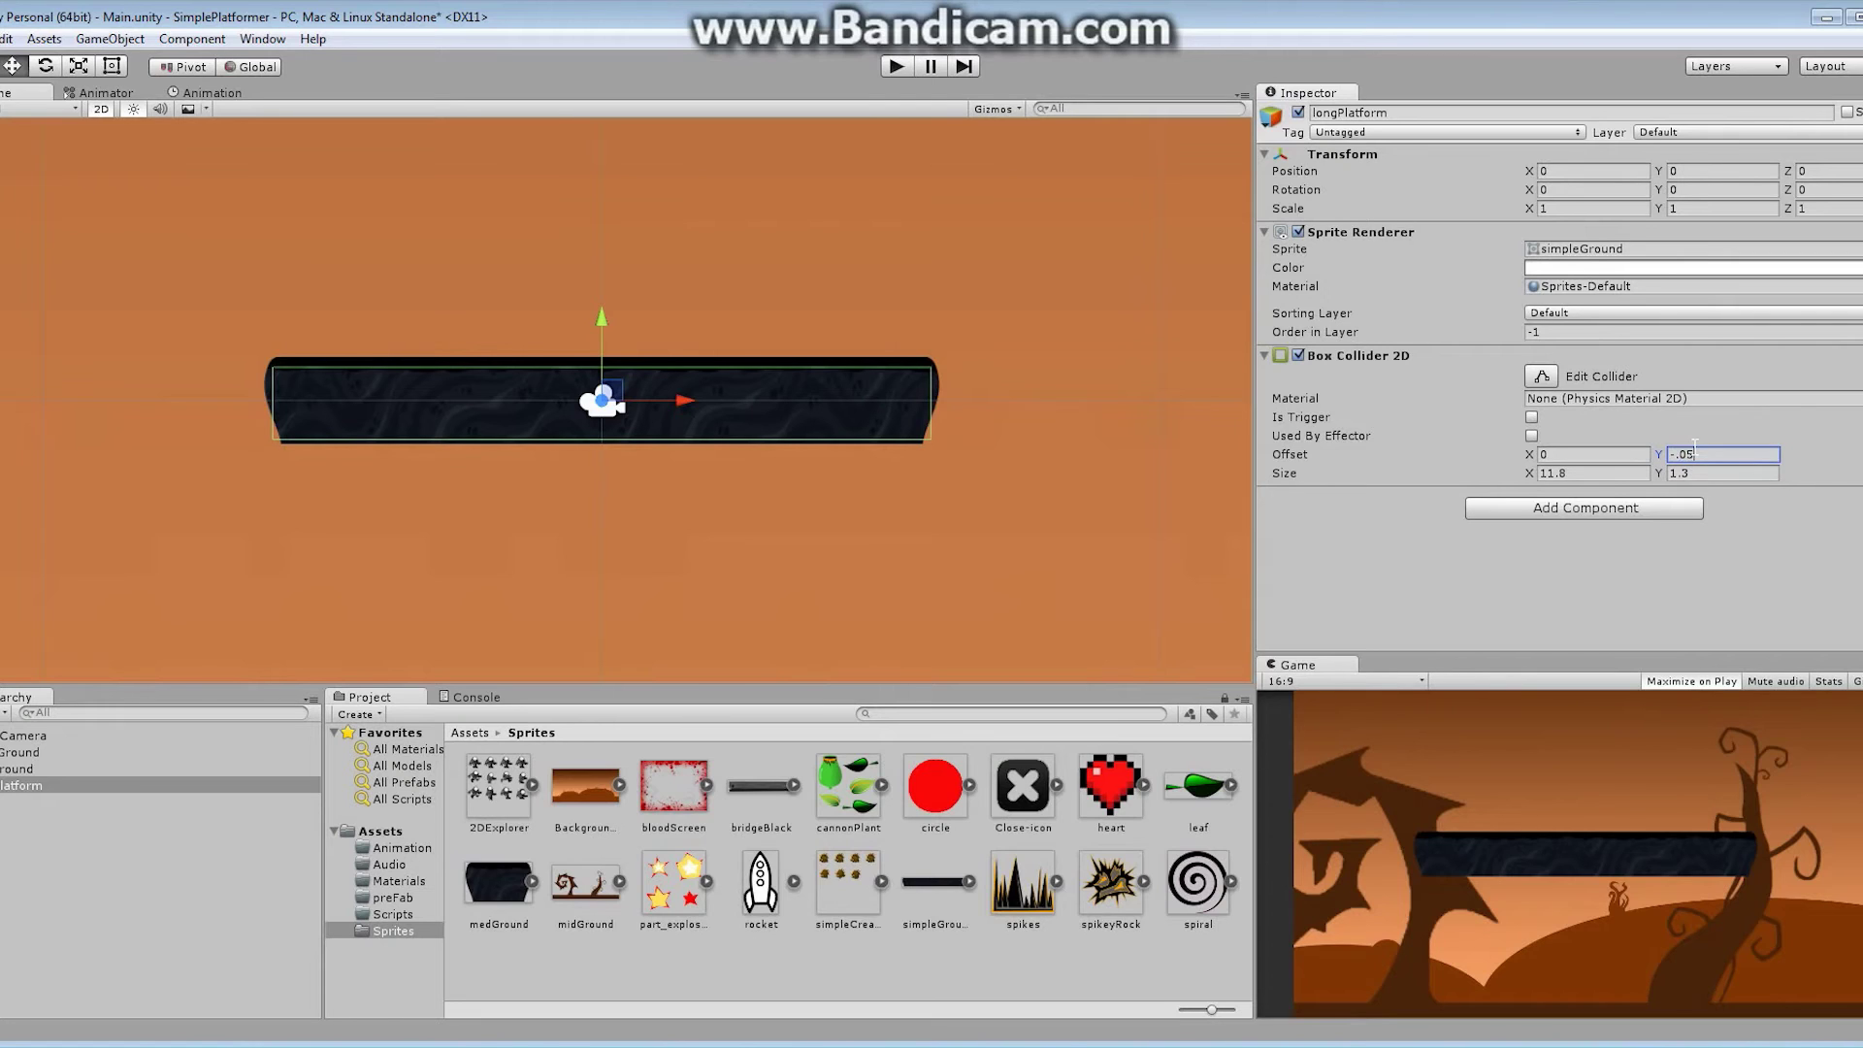
pyautogui.press('Return')
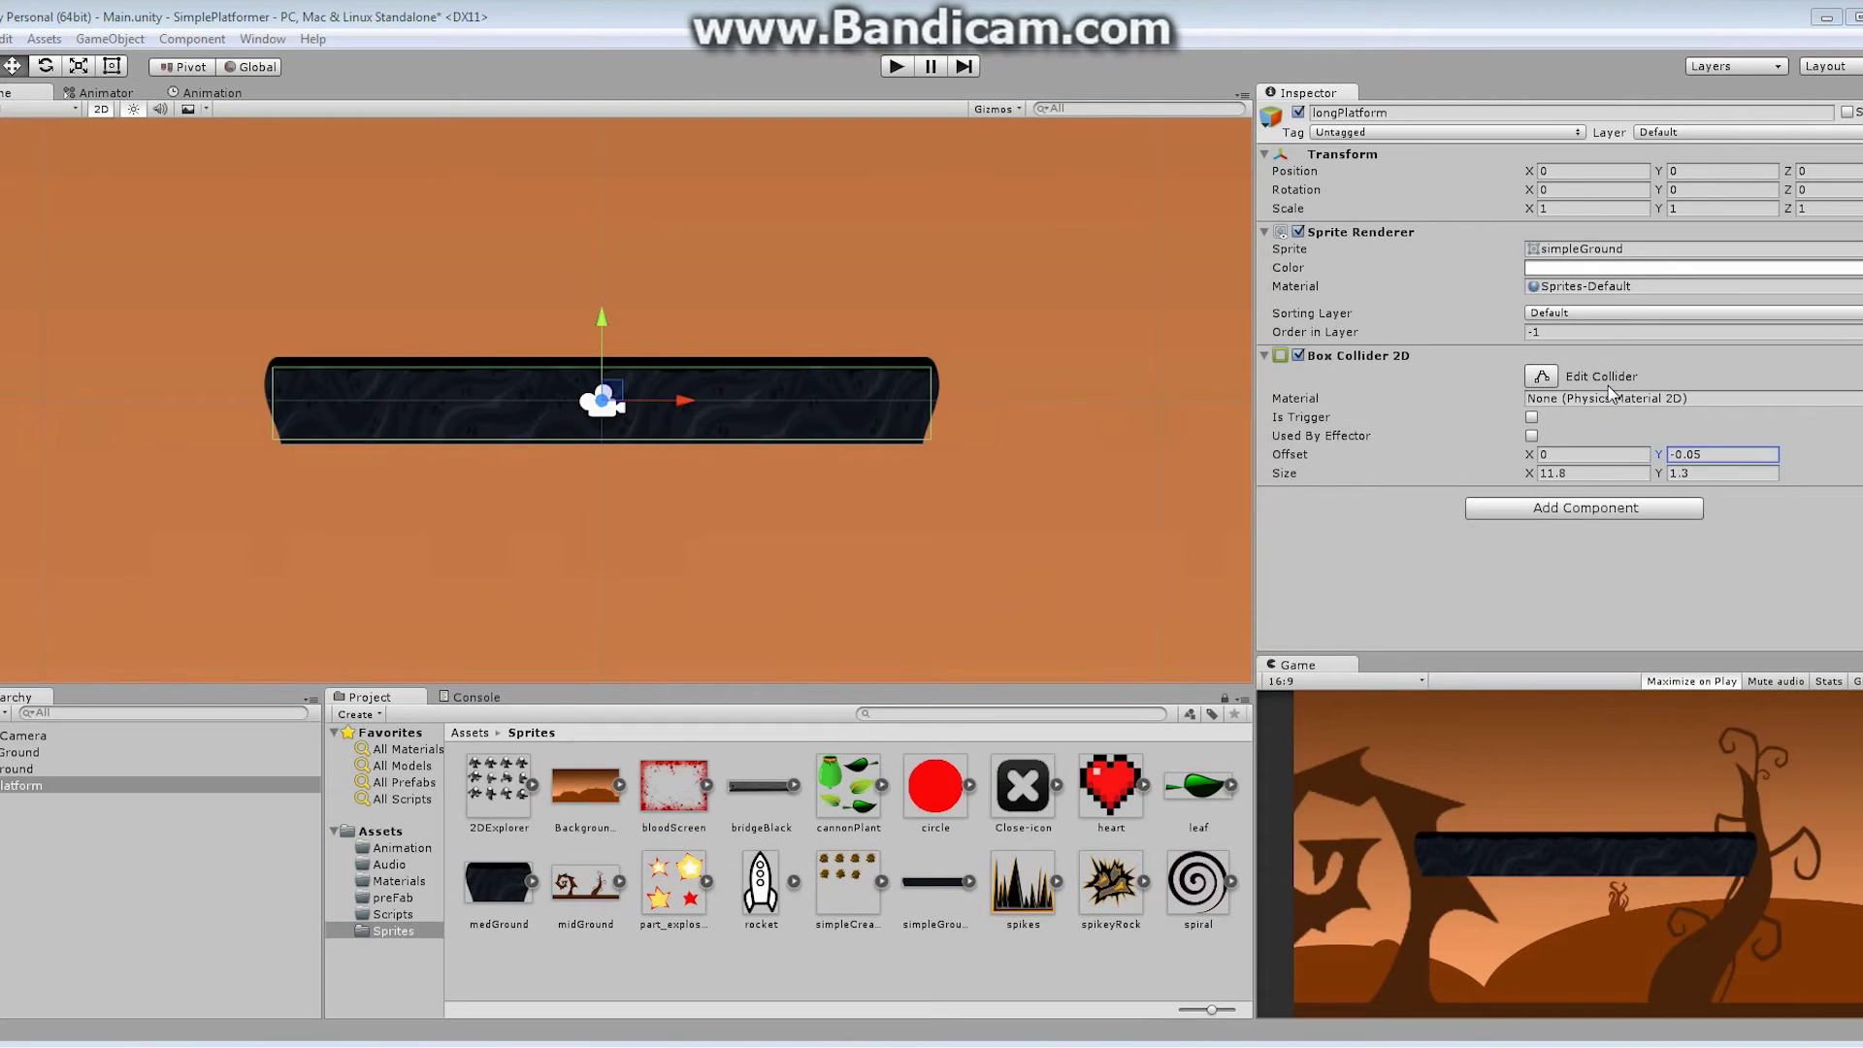
# Step: Drag longPlatform from the Hierarchy into the preFab folder to make it a prefab
pyautogui.click(405, 898)
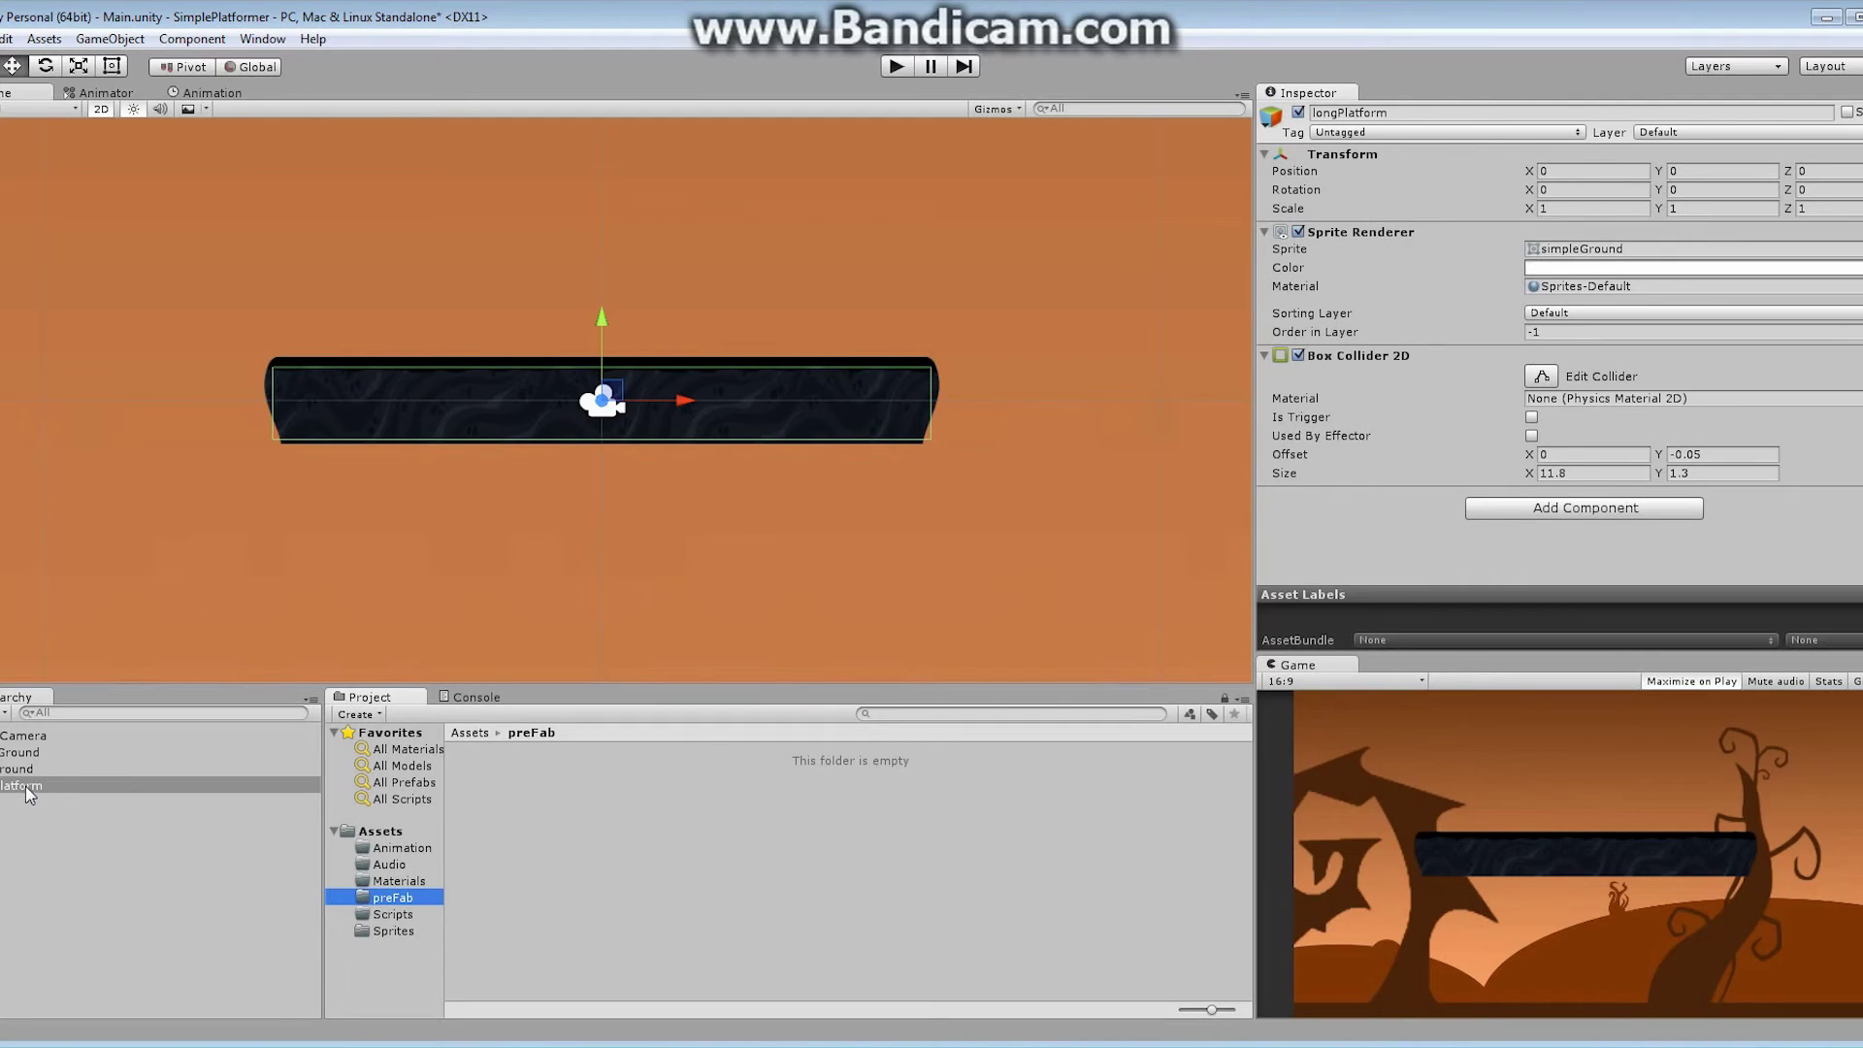
pyautogui.moveTo(25, 788); pyautogui.dragTo(705, 877)
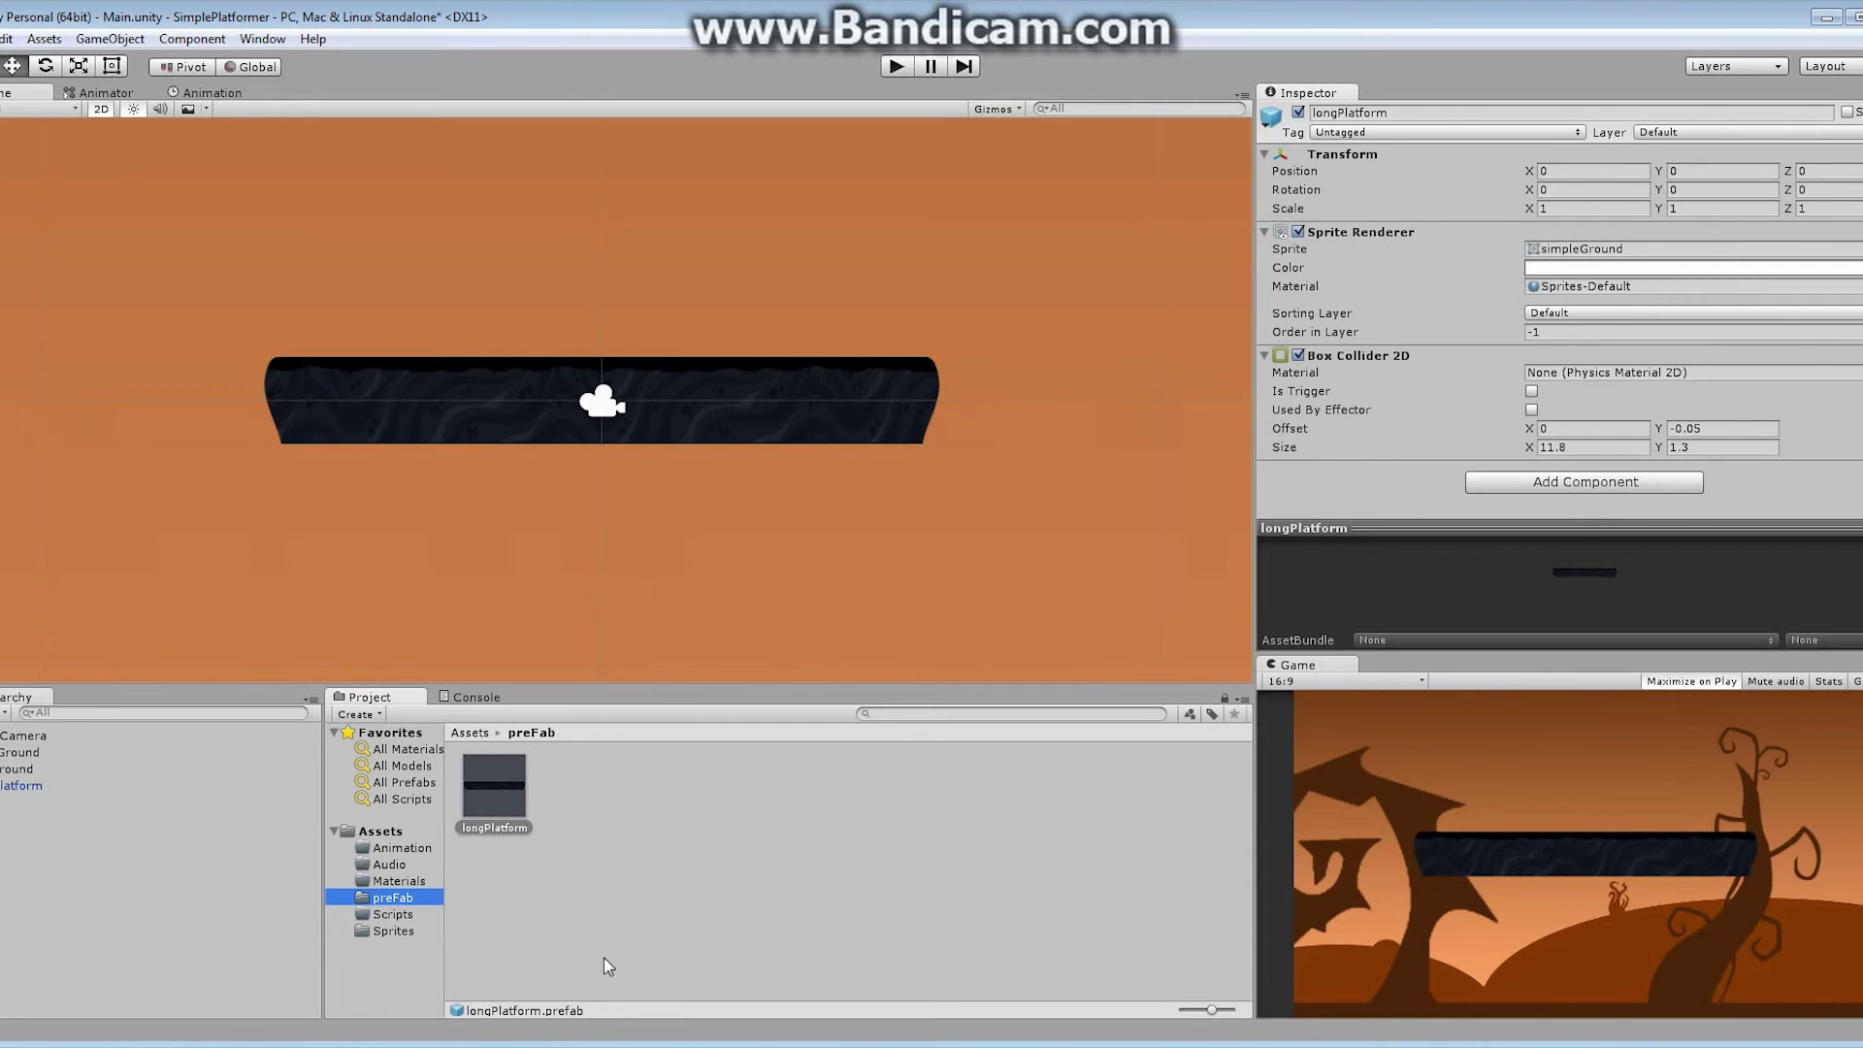
pyautogui.click(415, 904)
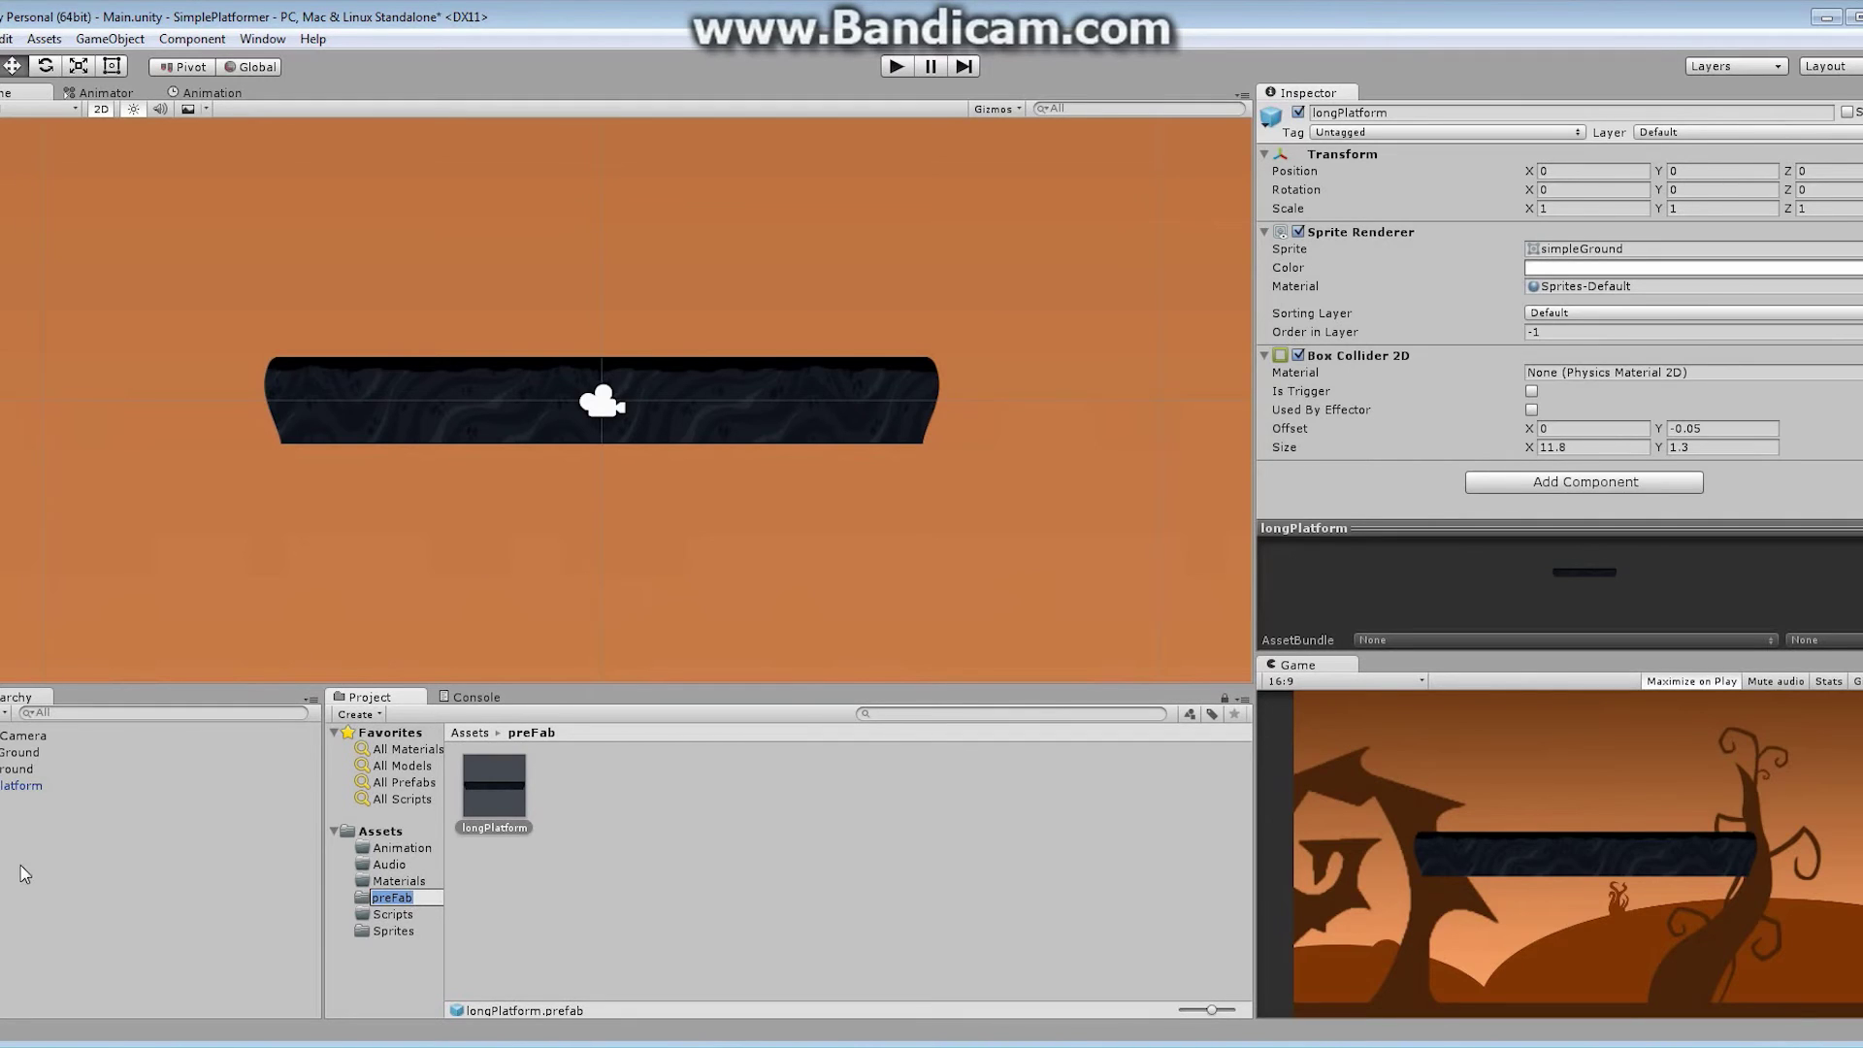
pyautogui.click(128, 859)
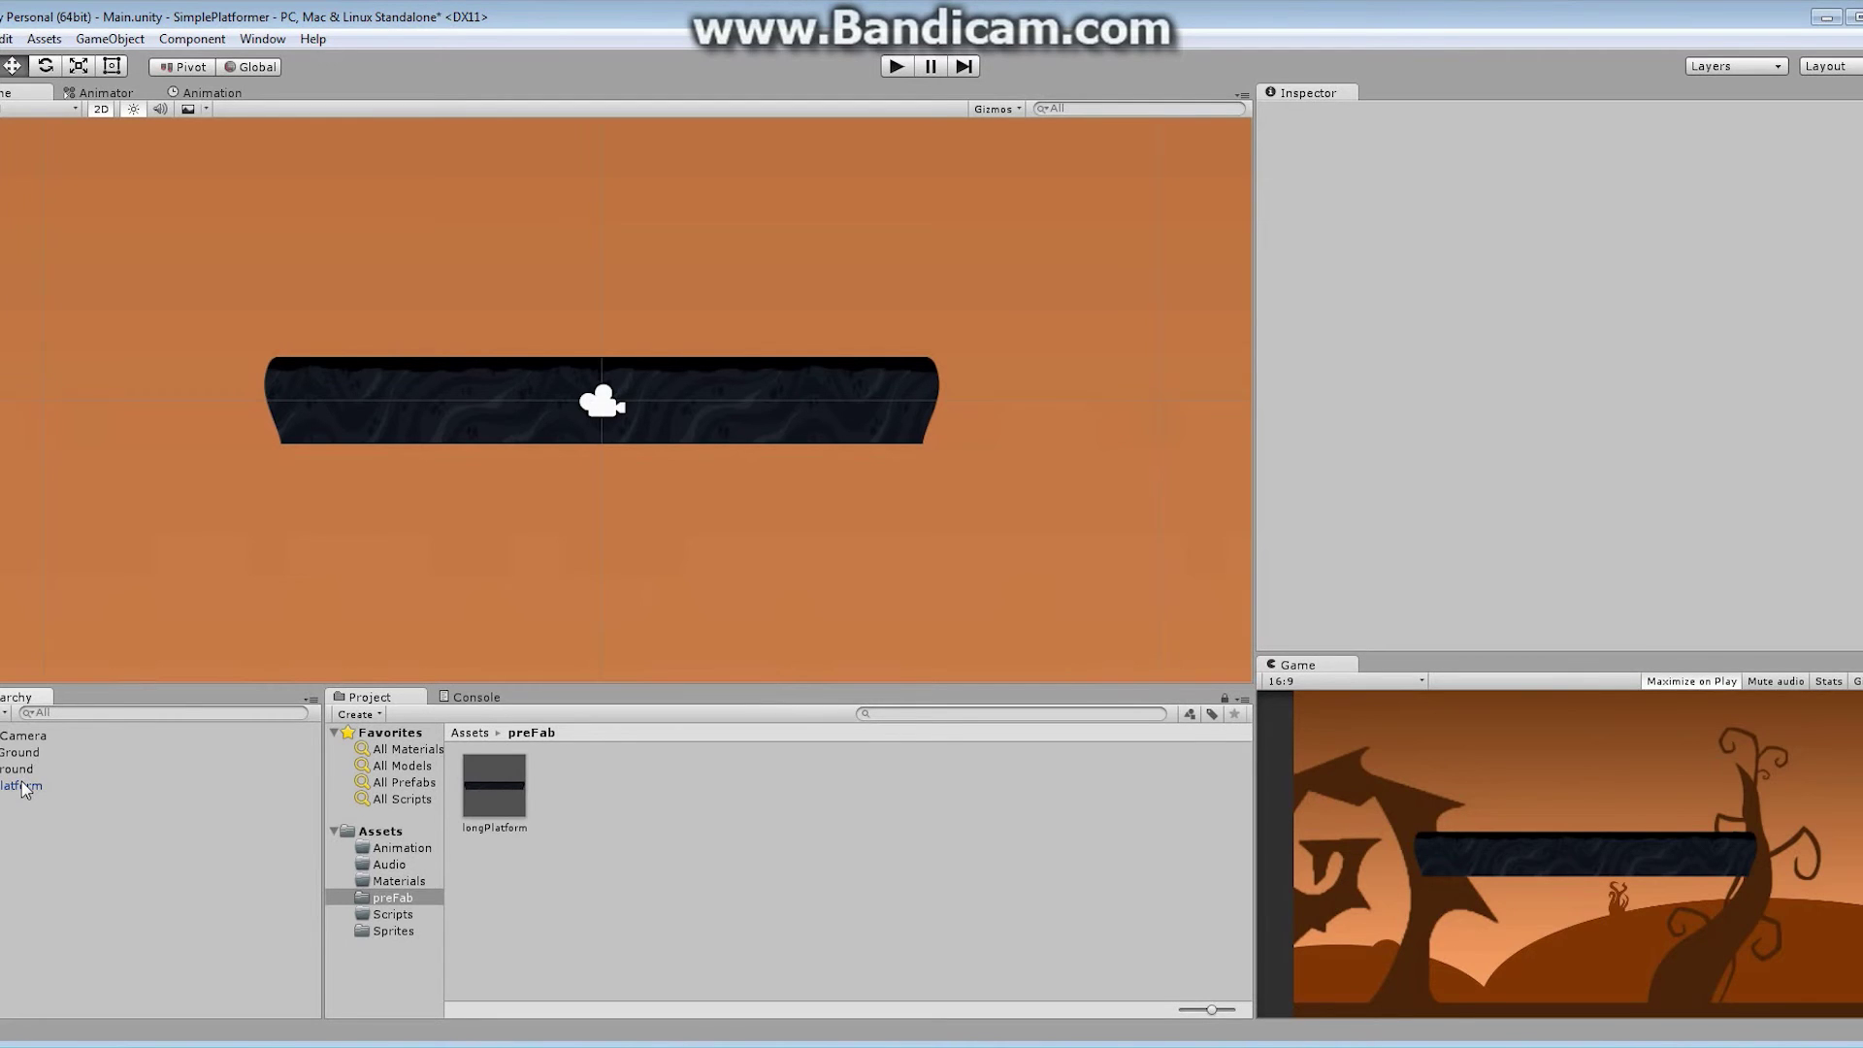
# Step: Delete the original longPlatform object from the Hierarchy
pyautogui.scroll(-5, 615, 430)
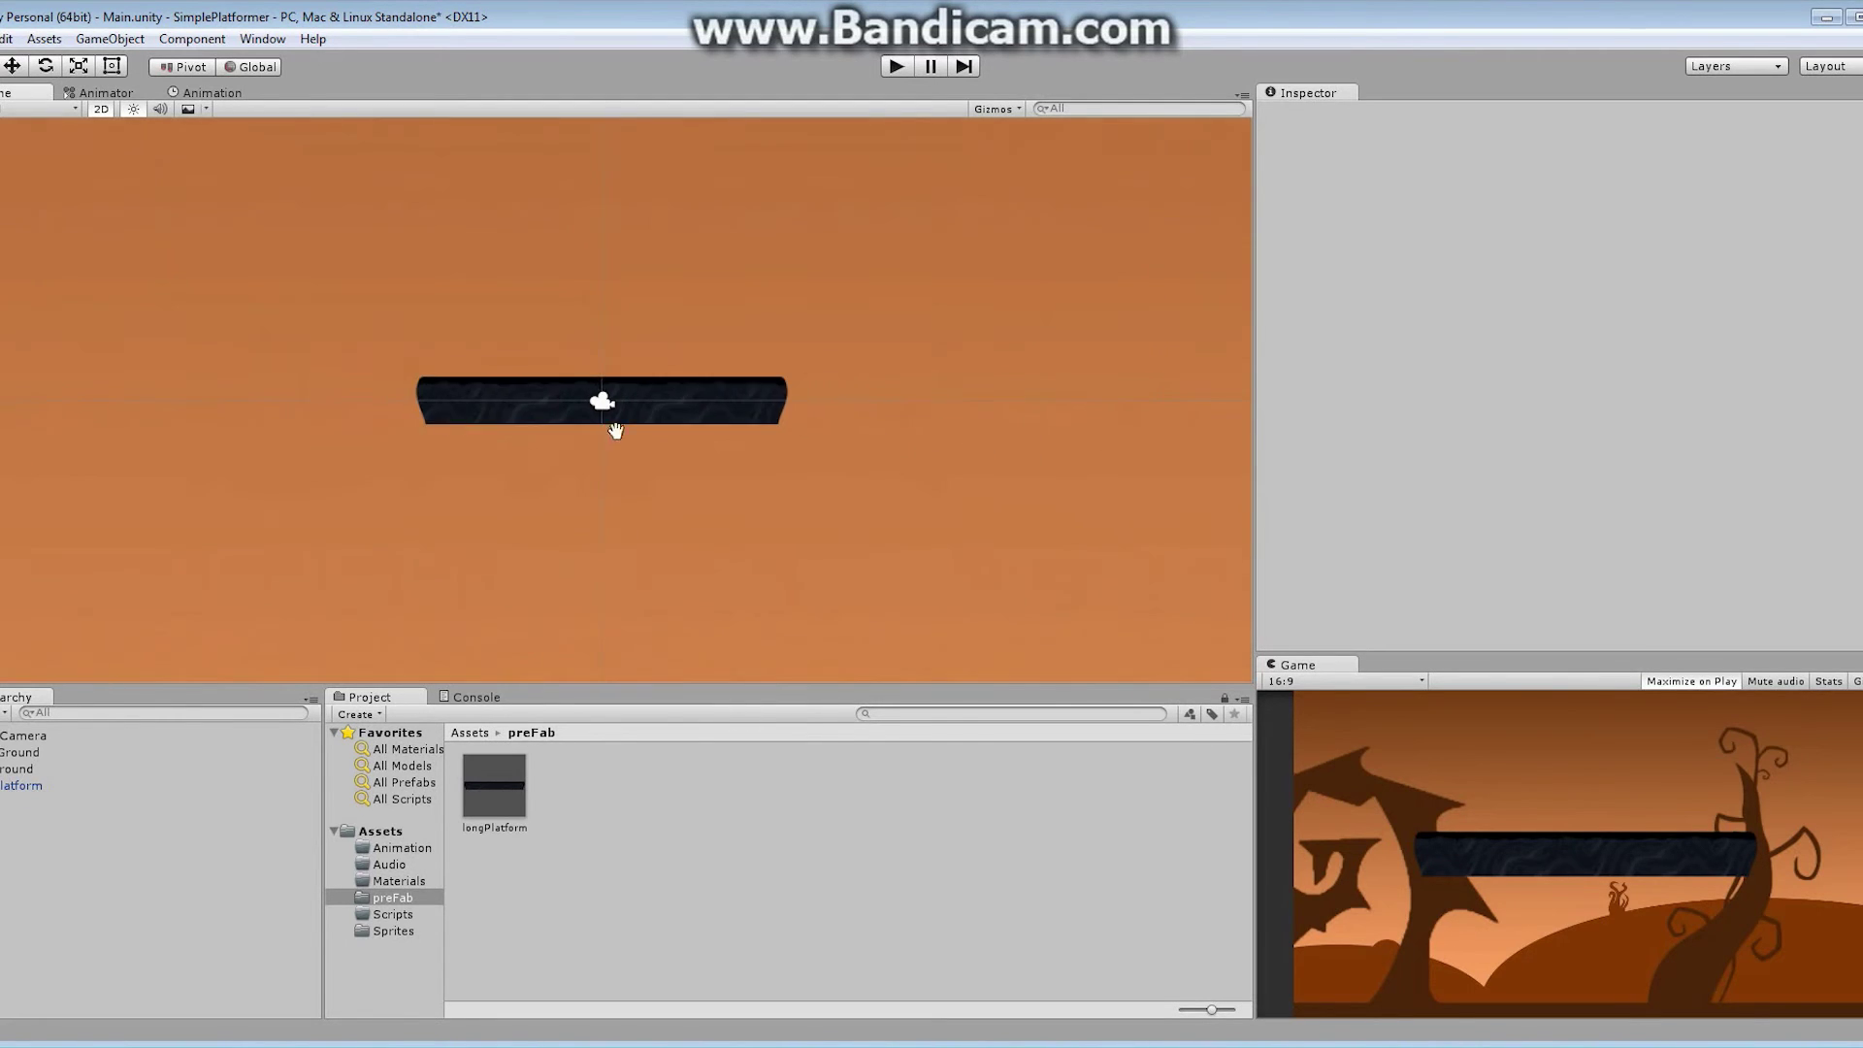
pyautogui.scroll(-4, 615, 430)
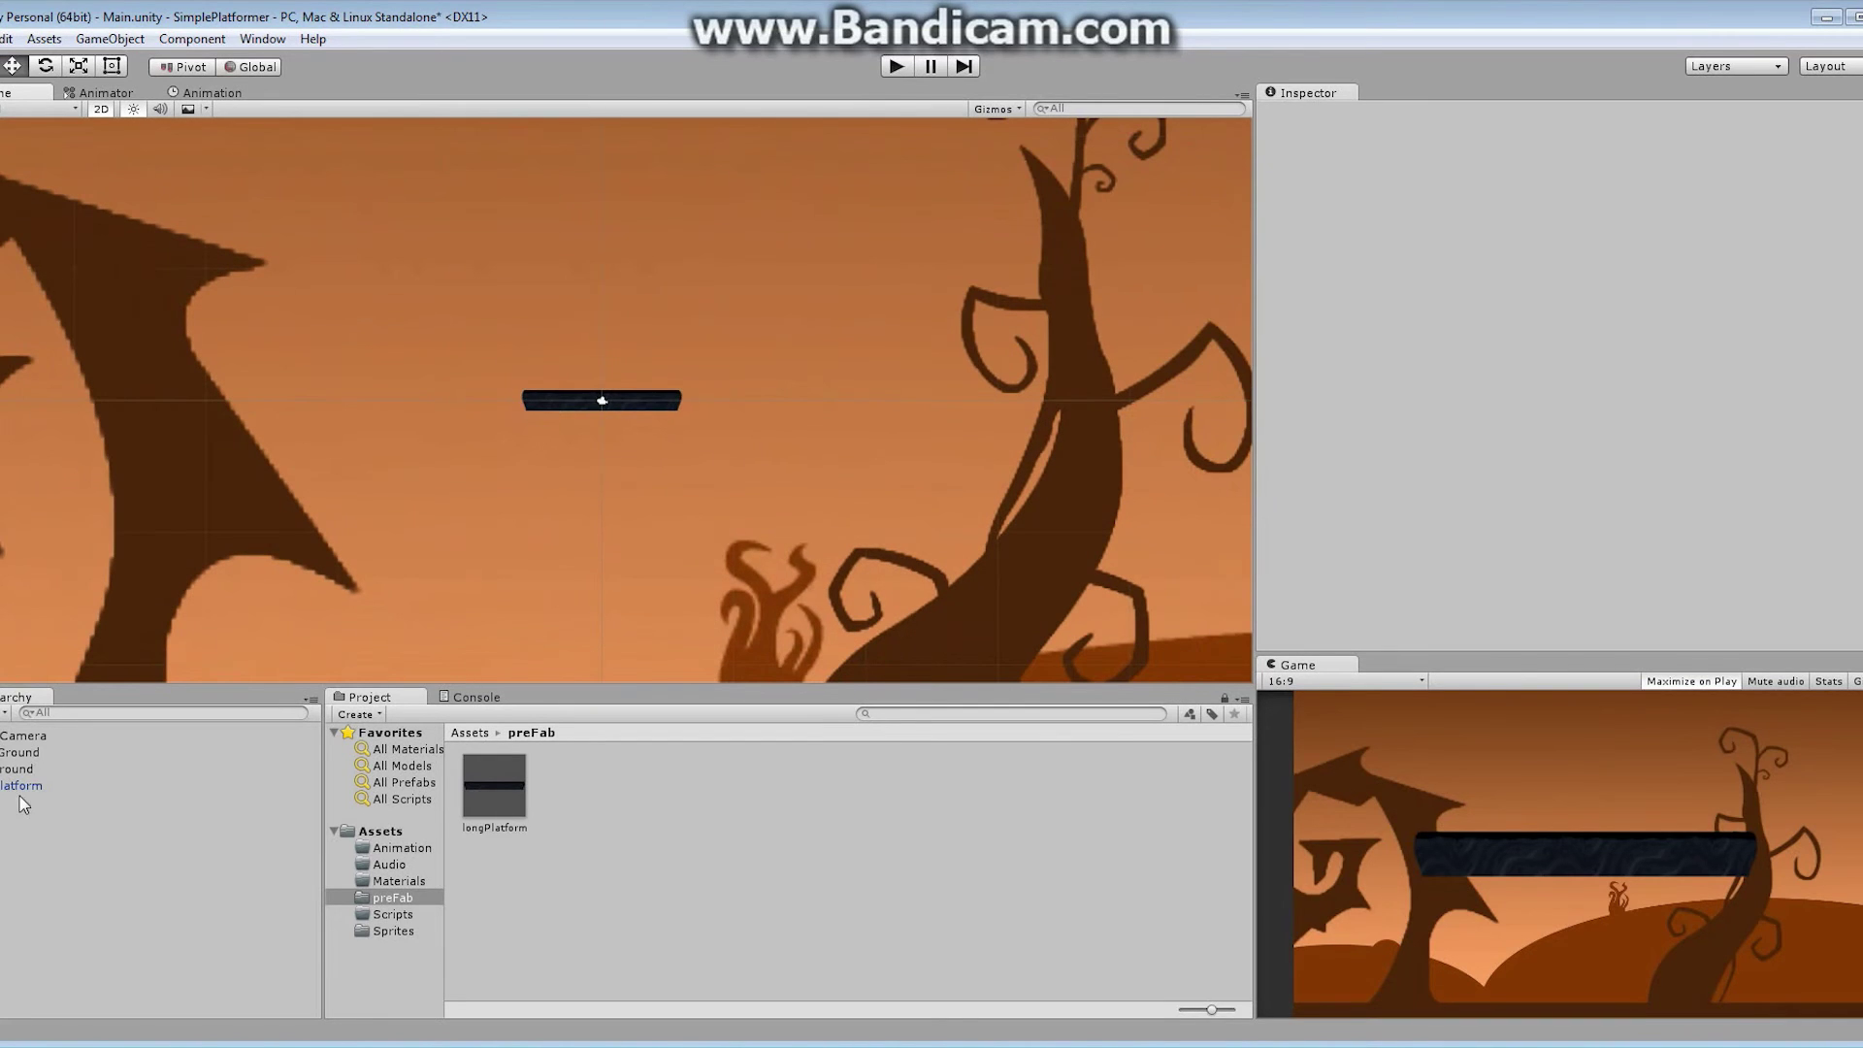
pyautogui.click(31, 788)
pyautogui.press('Delete')
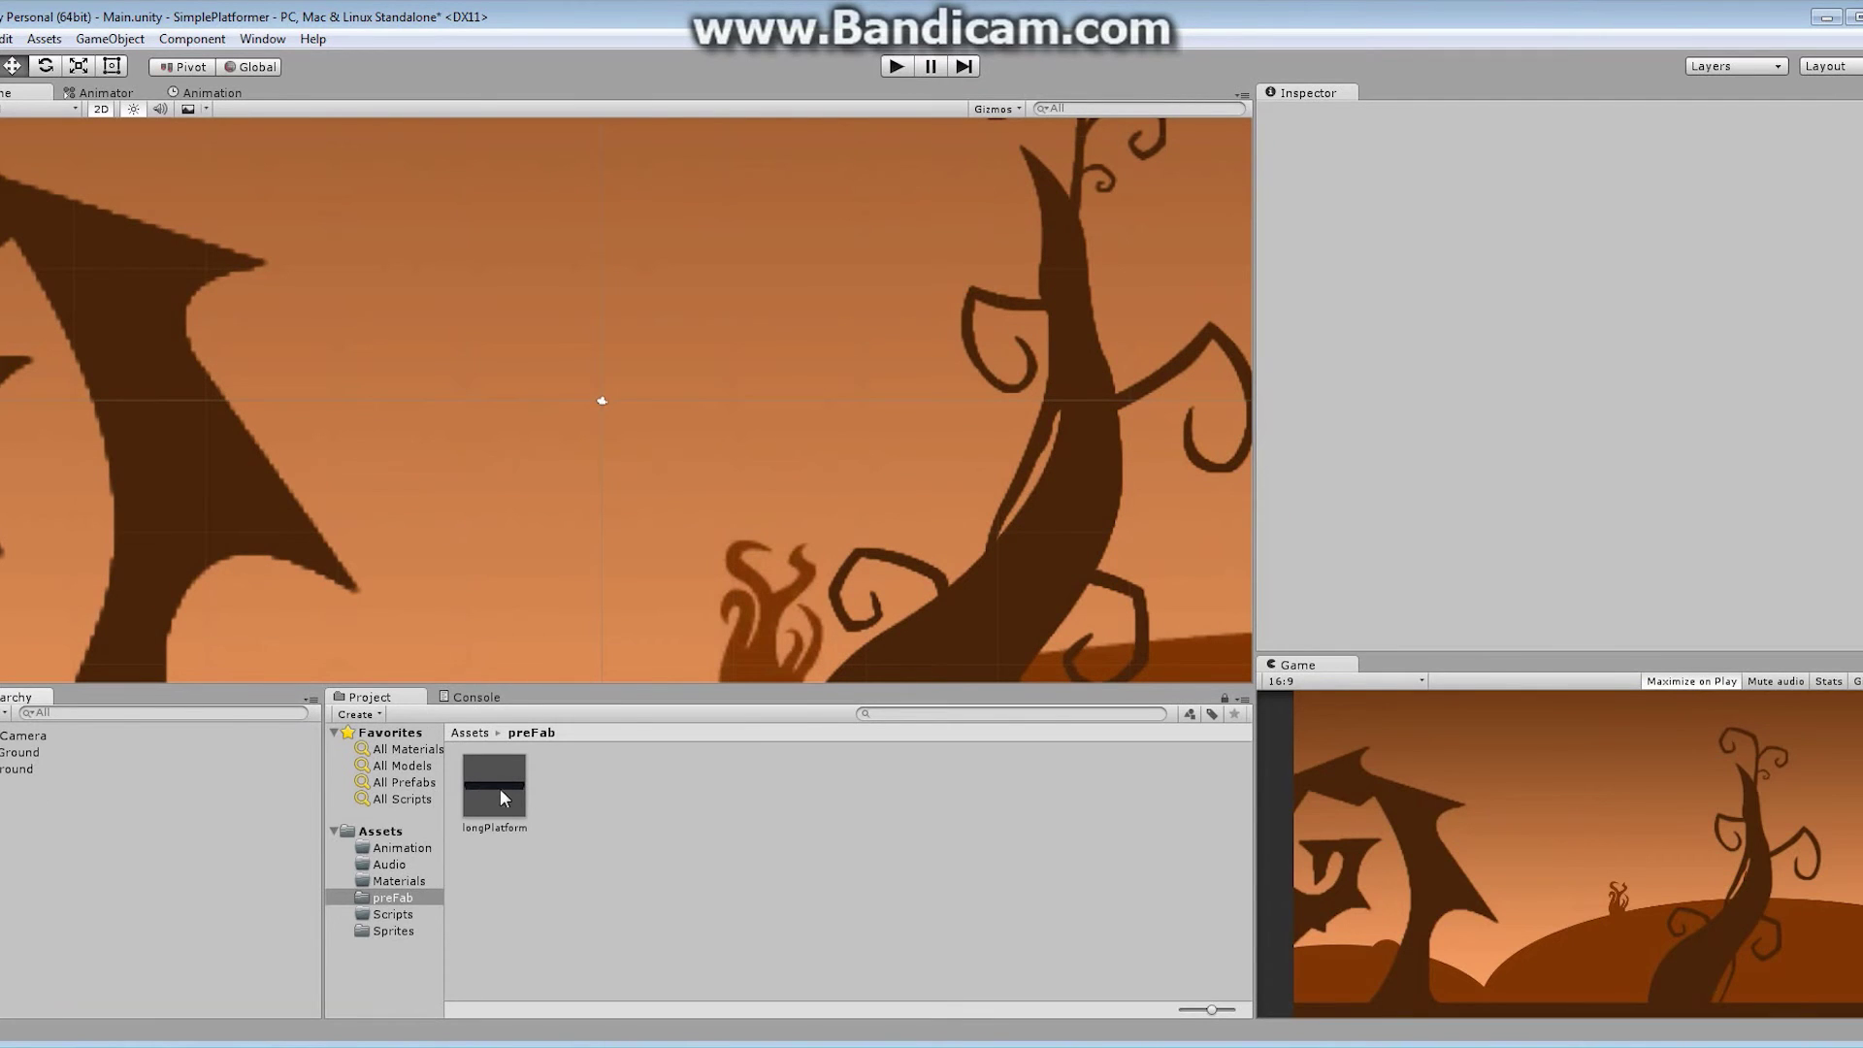
# Step: Place two longPlatform prefab copies, moving the second right to X 14.36
pyautogui.moveTo(502, 791); pyautogui.dragTo(83, 851)
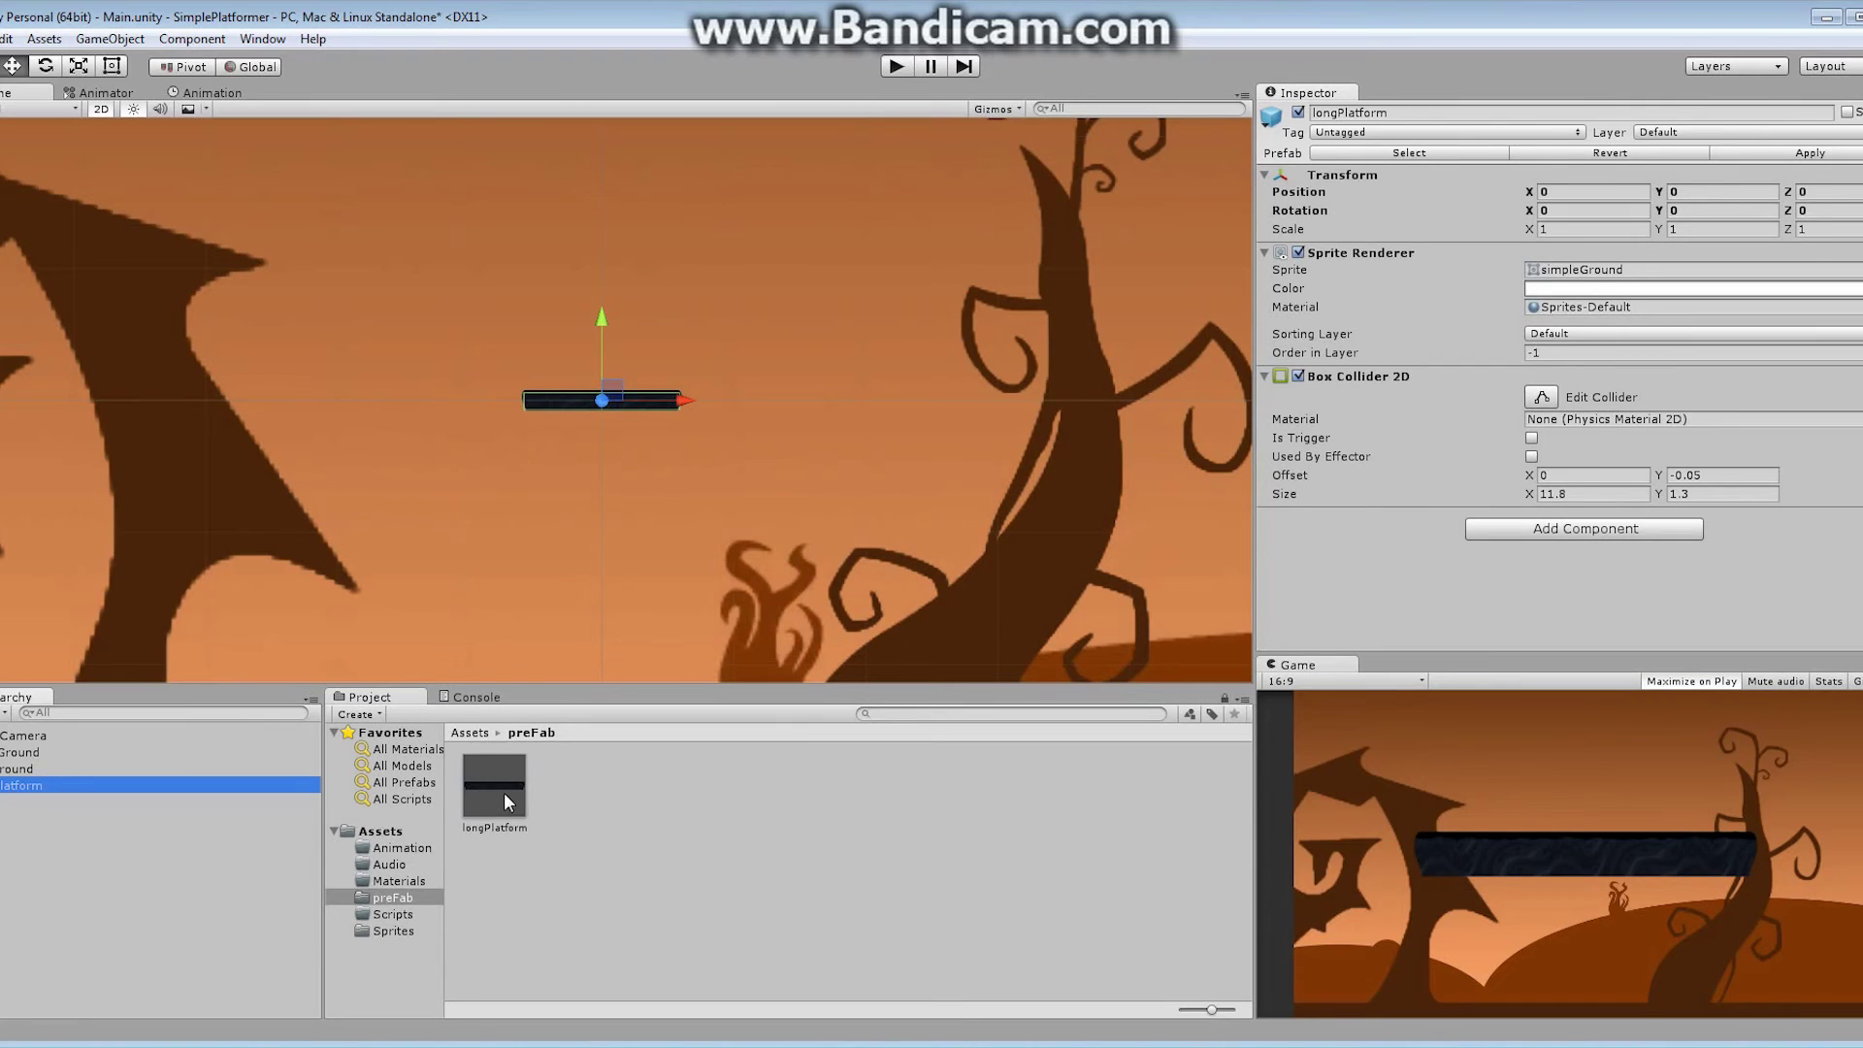
pyautogui.moveTo(146, 879); pyautogui.dragTo(145, 879)
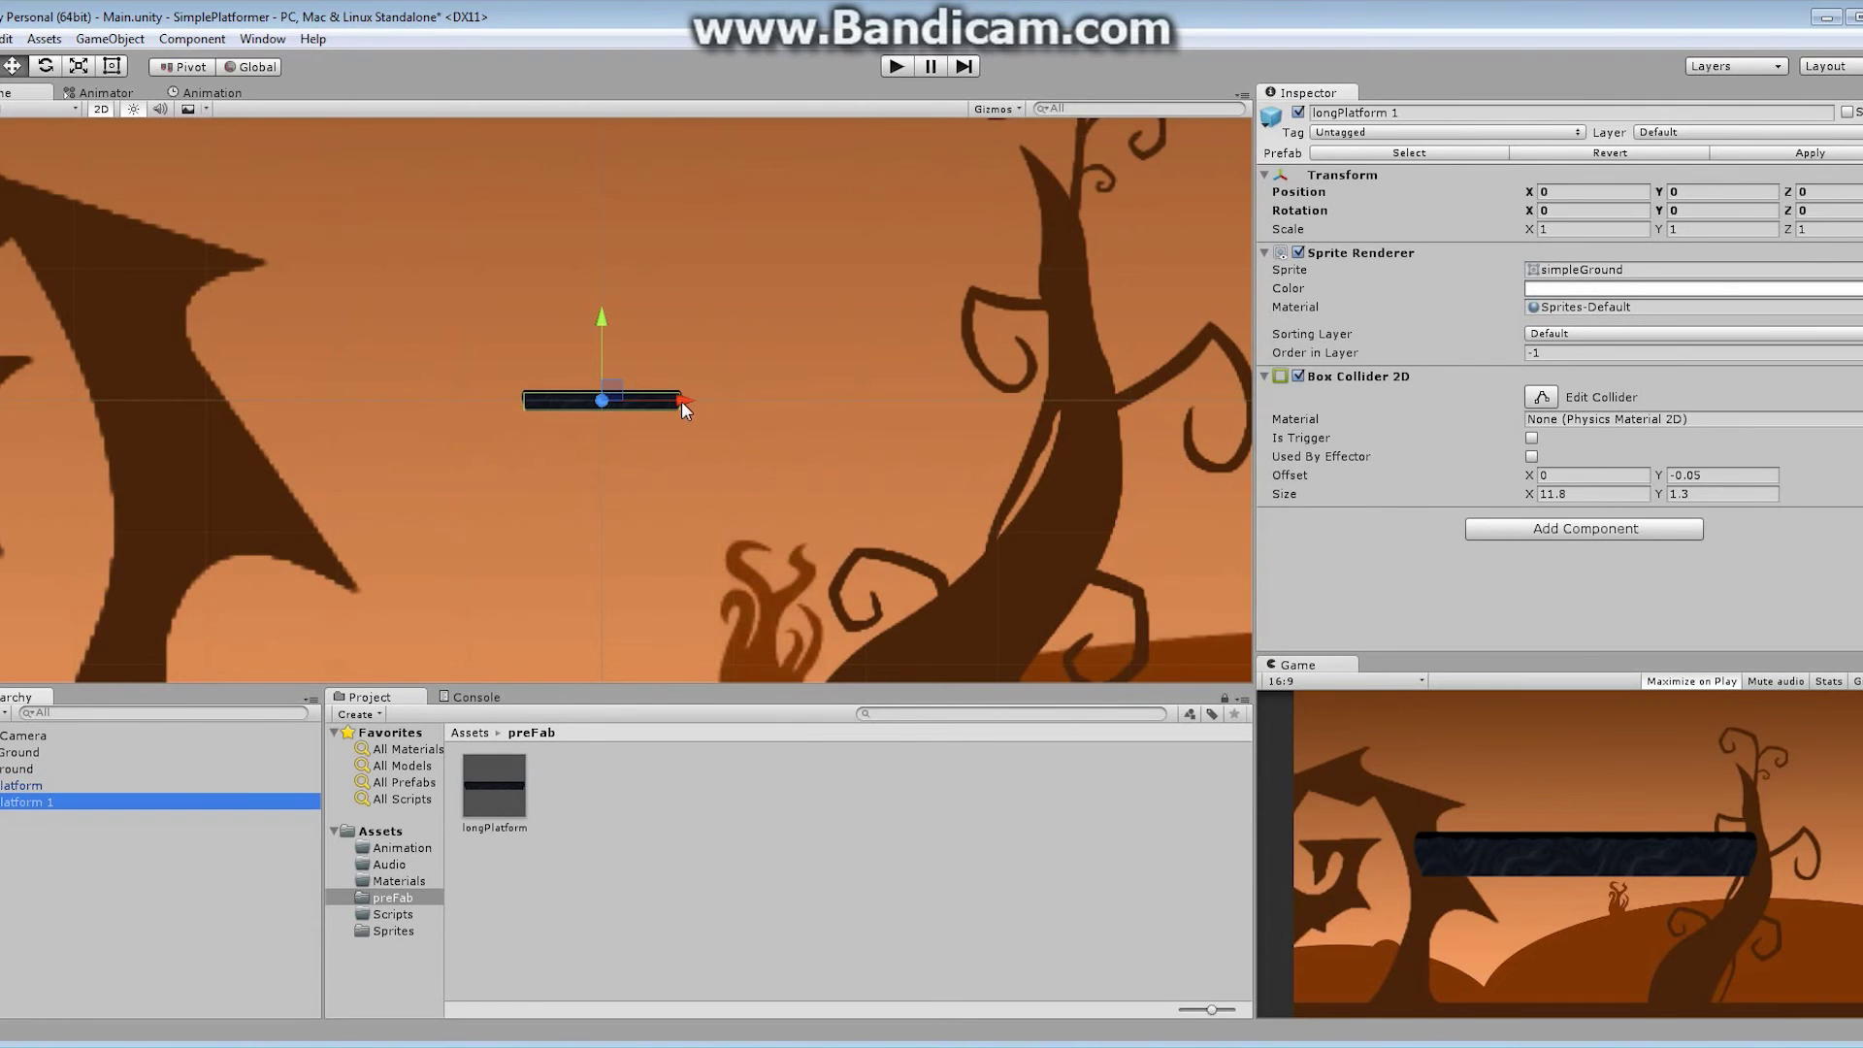
pyautogui.moveTo(681, 401); pyautogui.dragTo(870, 402)
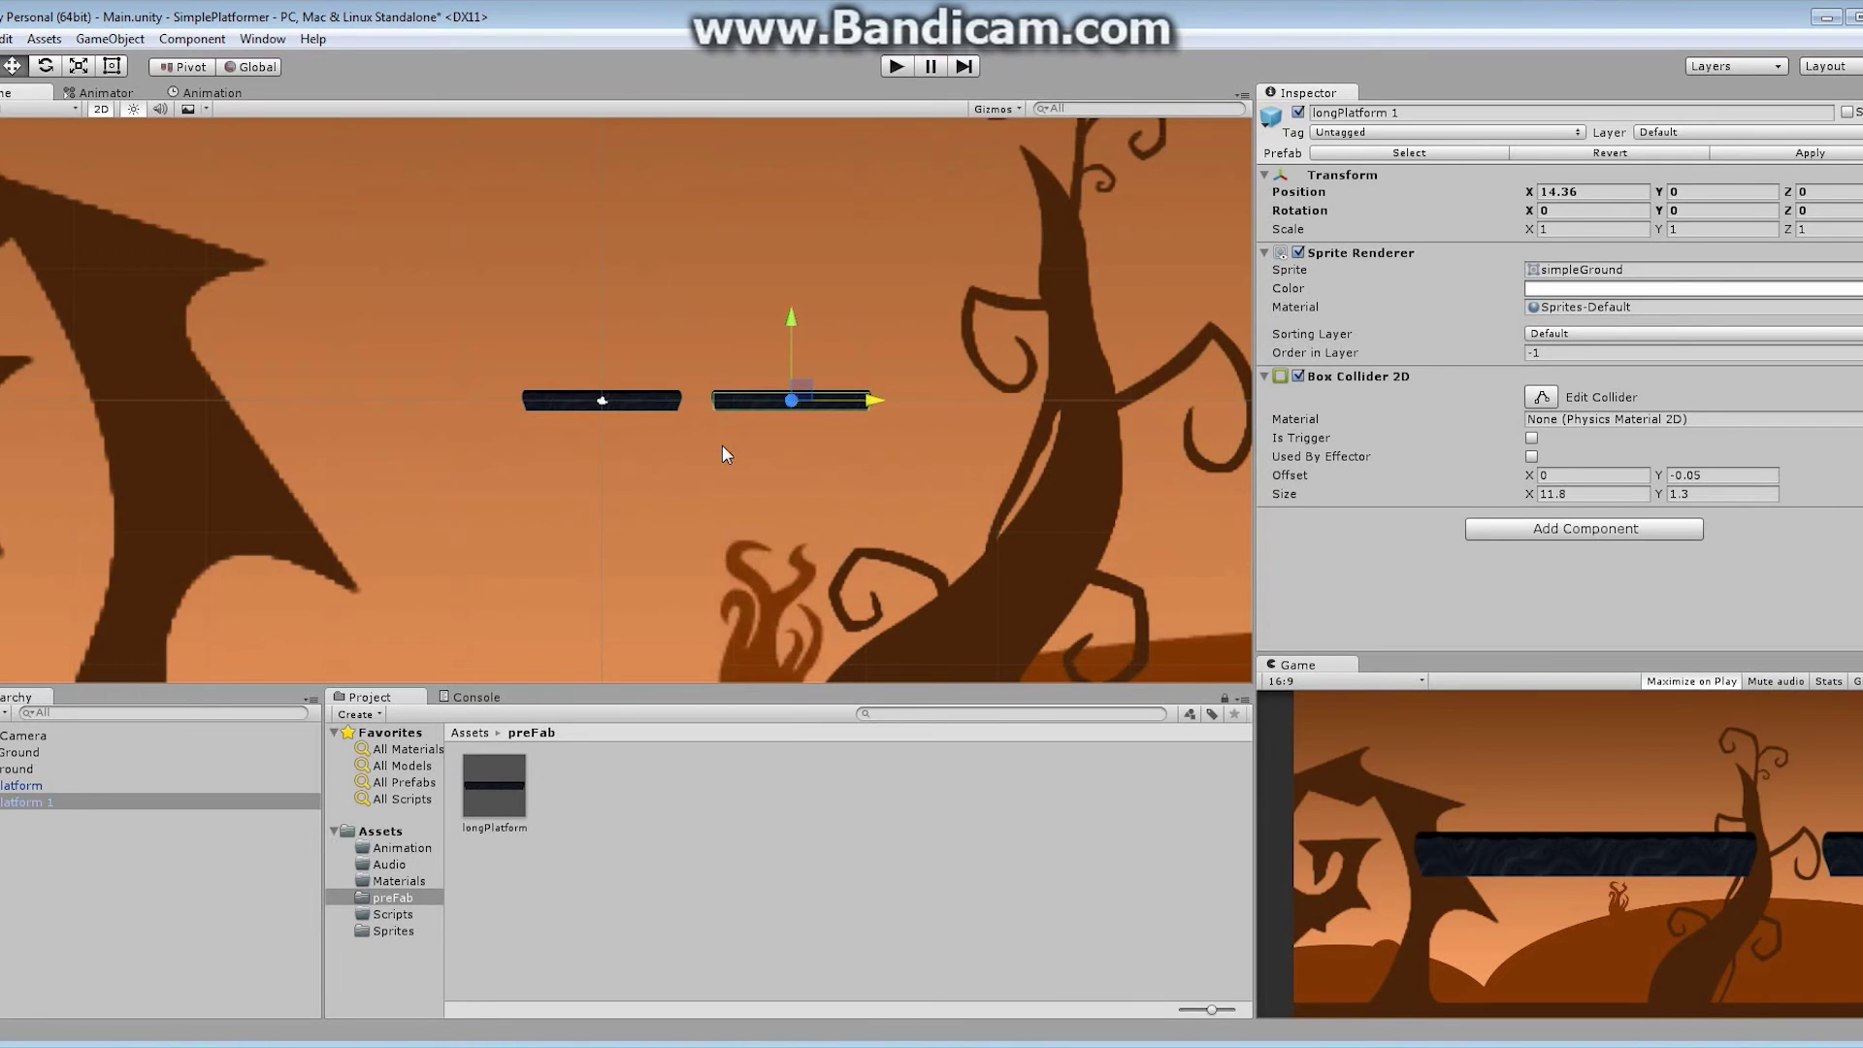
pyautogui.moveTo(638, 318); pyautogui.dragTo(748, 428)
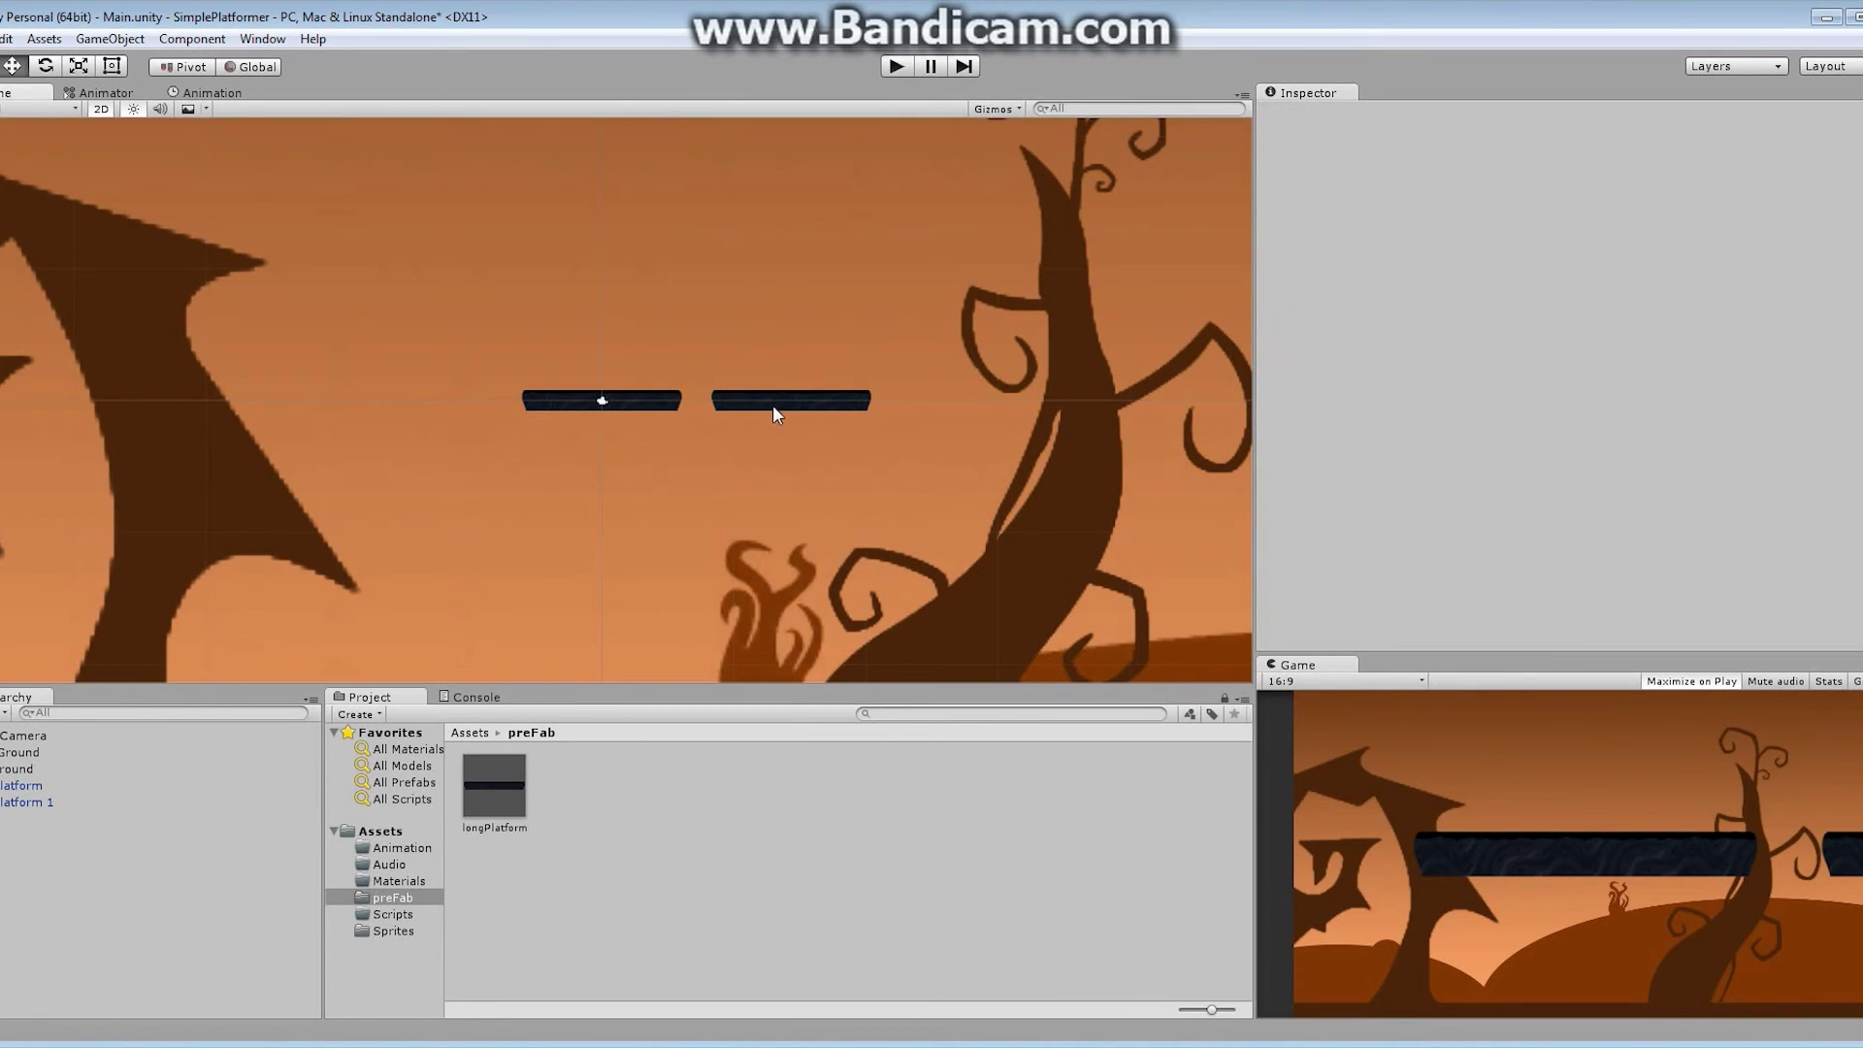
# Step: Lower both platforms together to Y -5.21 and raise the backGround image upward
pyautogui.click(36, 785)
pyautogui.keyDown('shift'); pyautogui.click(37, 801); pyautogui.keyUp('shift')
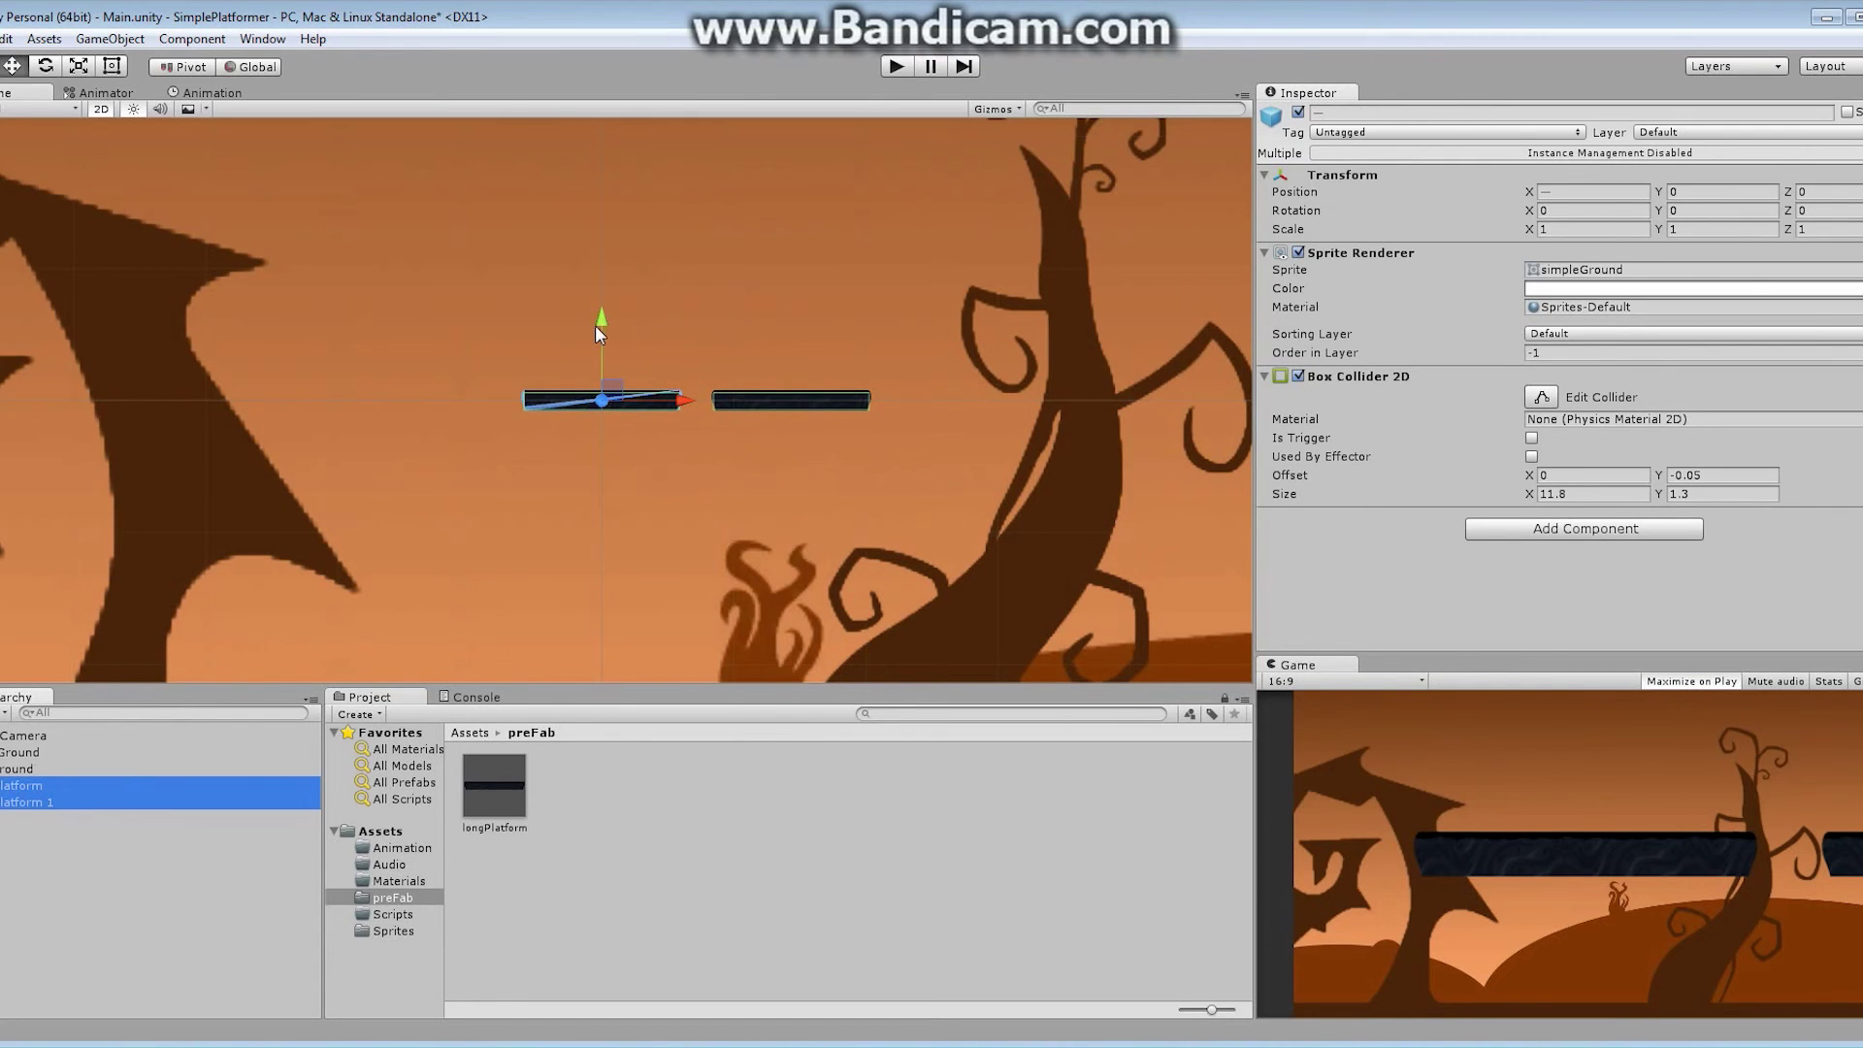
pyautogui.moveTo(596, 326); pyautogui.dragTo(604, 396)
pyautogui.moveTo(681, 468); pyautogui.dragTo(592, 433)
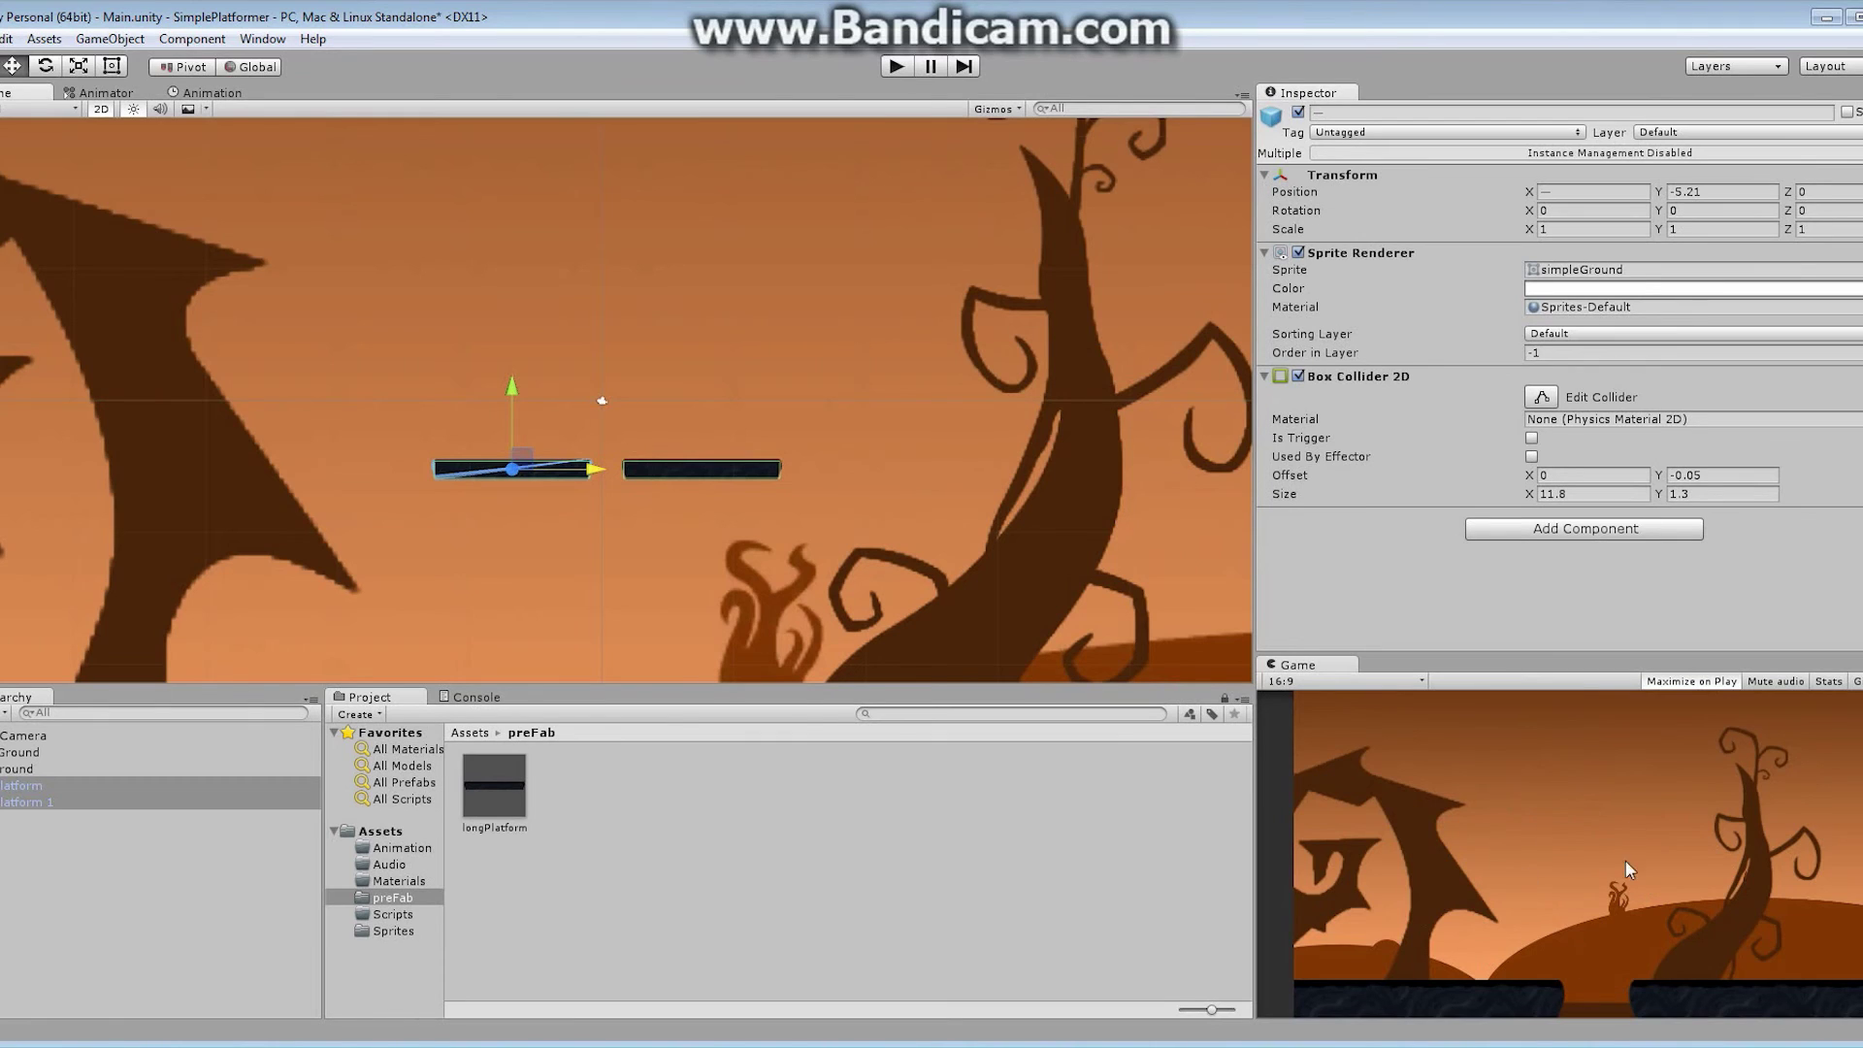
pyautogui.click(21, 754)
pyautogui.moveTo(602, 320); pyautogui.dragTo(634, 991)
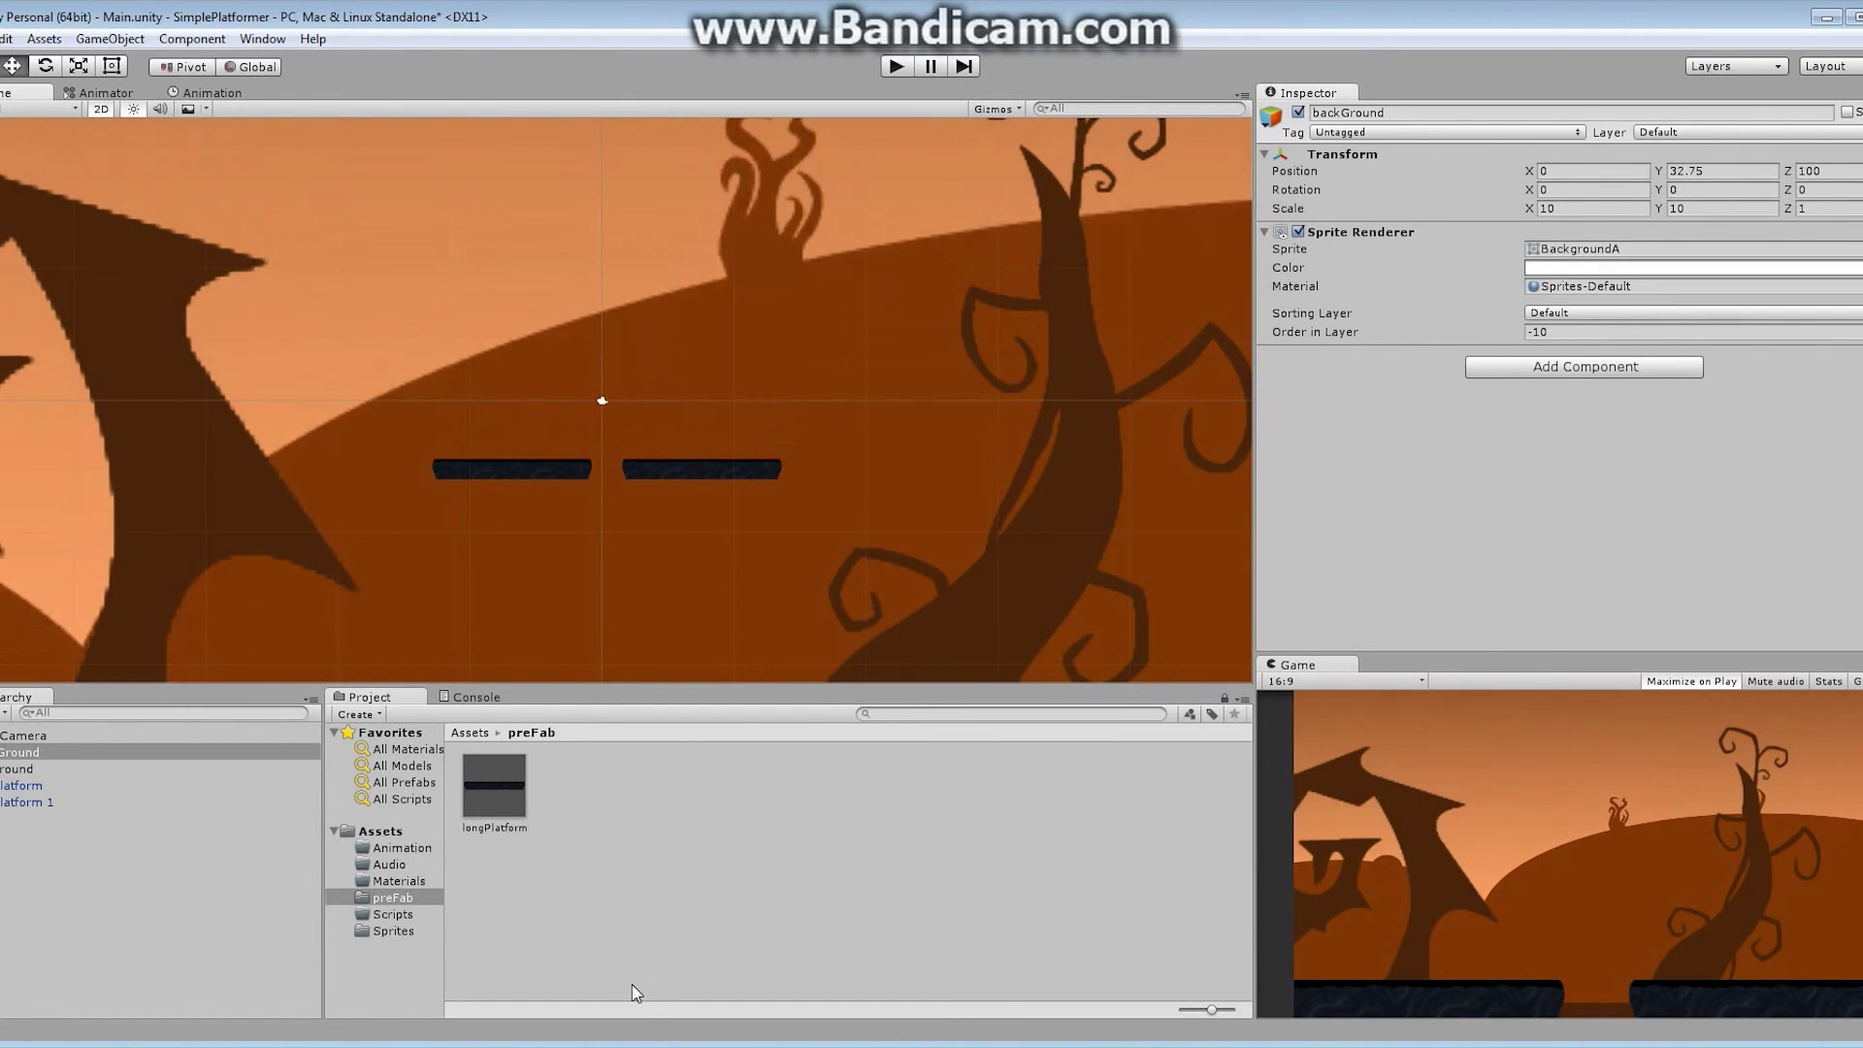
# Step: Drag the midGround layer up to Y 2.37
pyautogui.click(30, 769)
pyautogui.moveTo(607, 309); pyautogui.dragTo(607, 290)
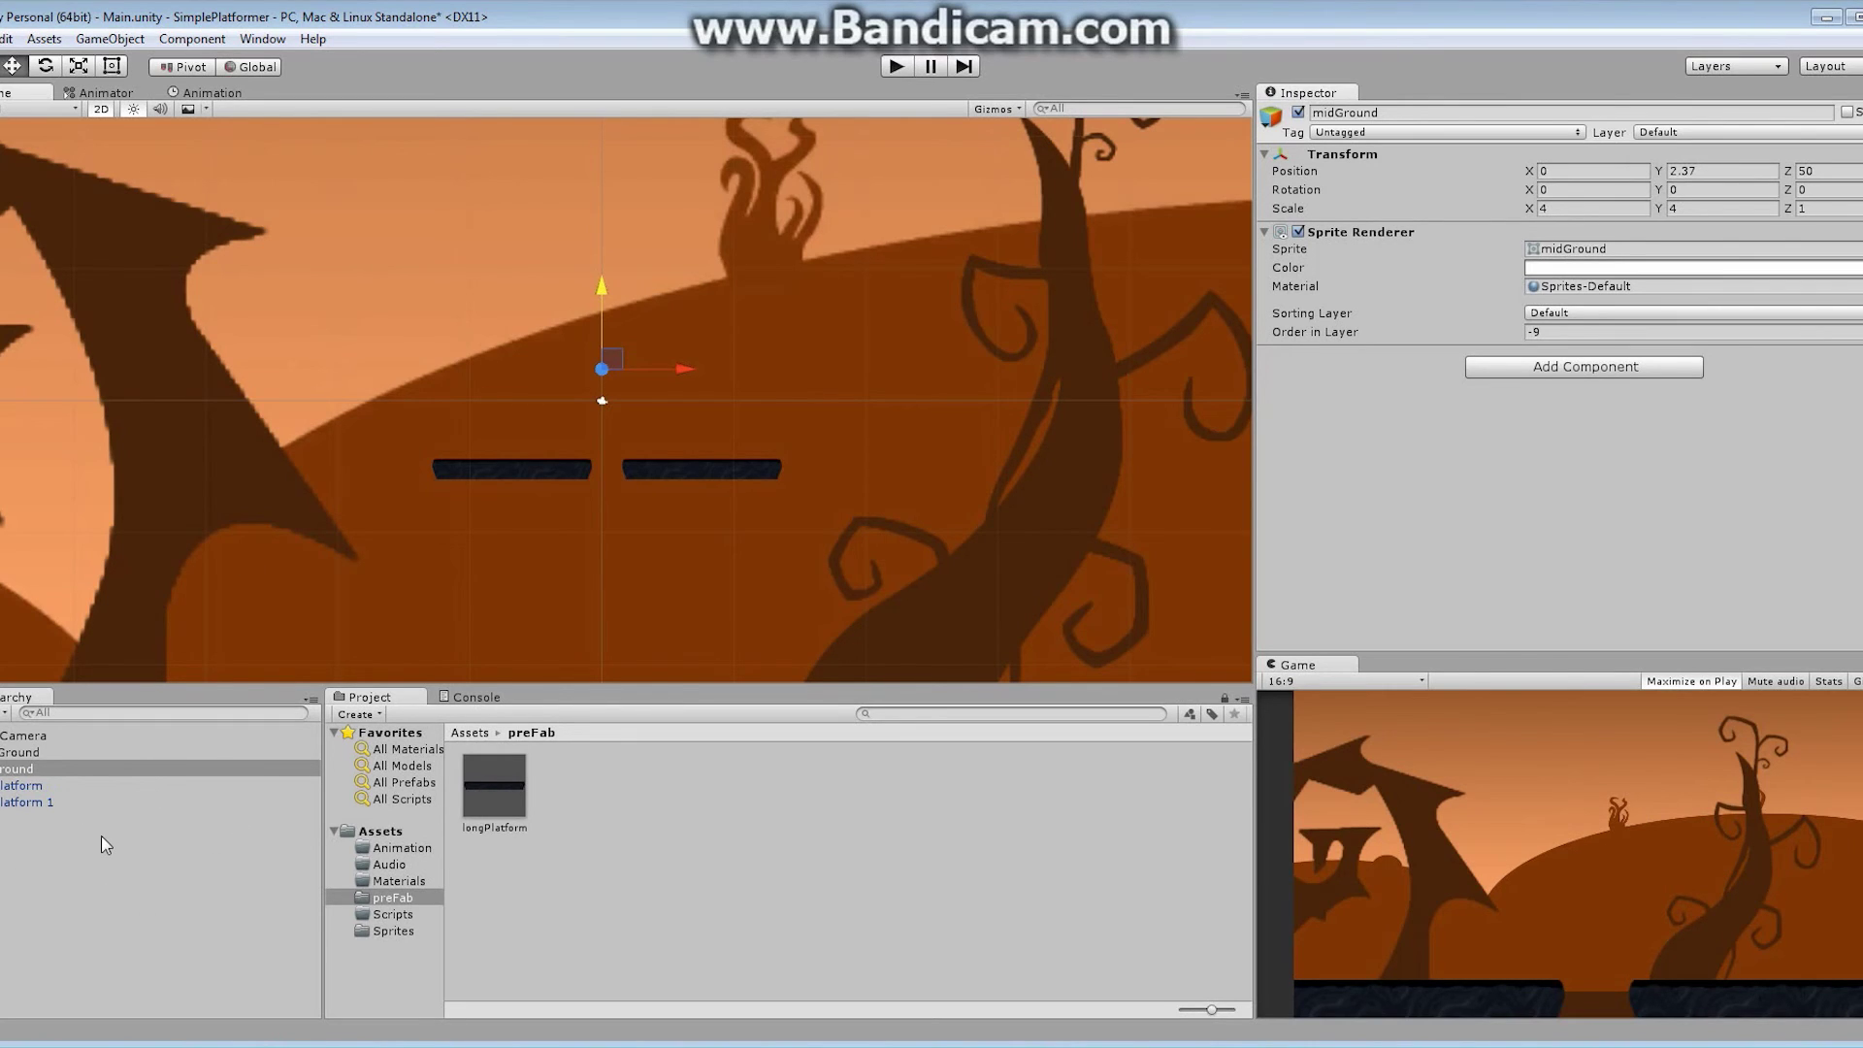
# Step: Rename the longPlatform 1 instance to longPlatA in the Inspector
pyautogui.click(21, 802)
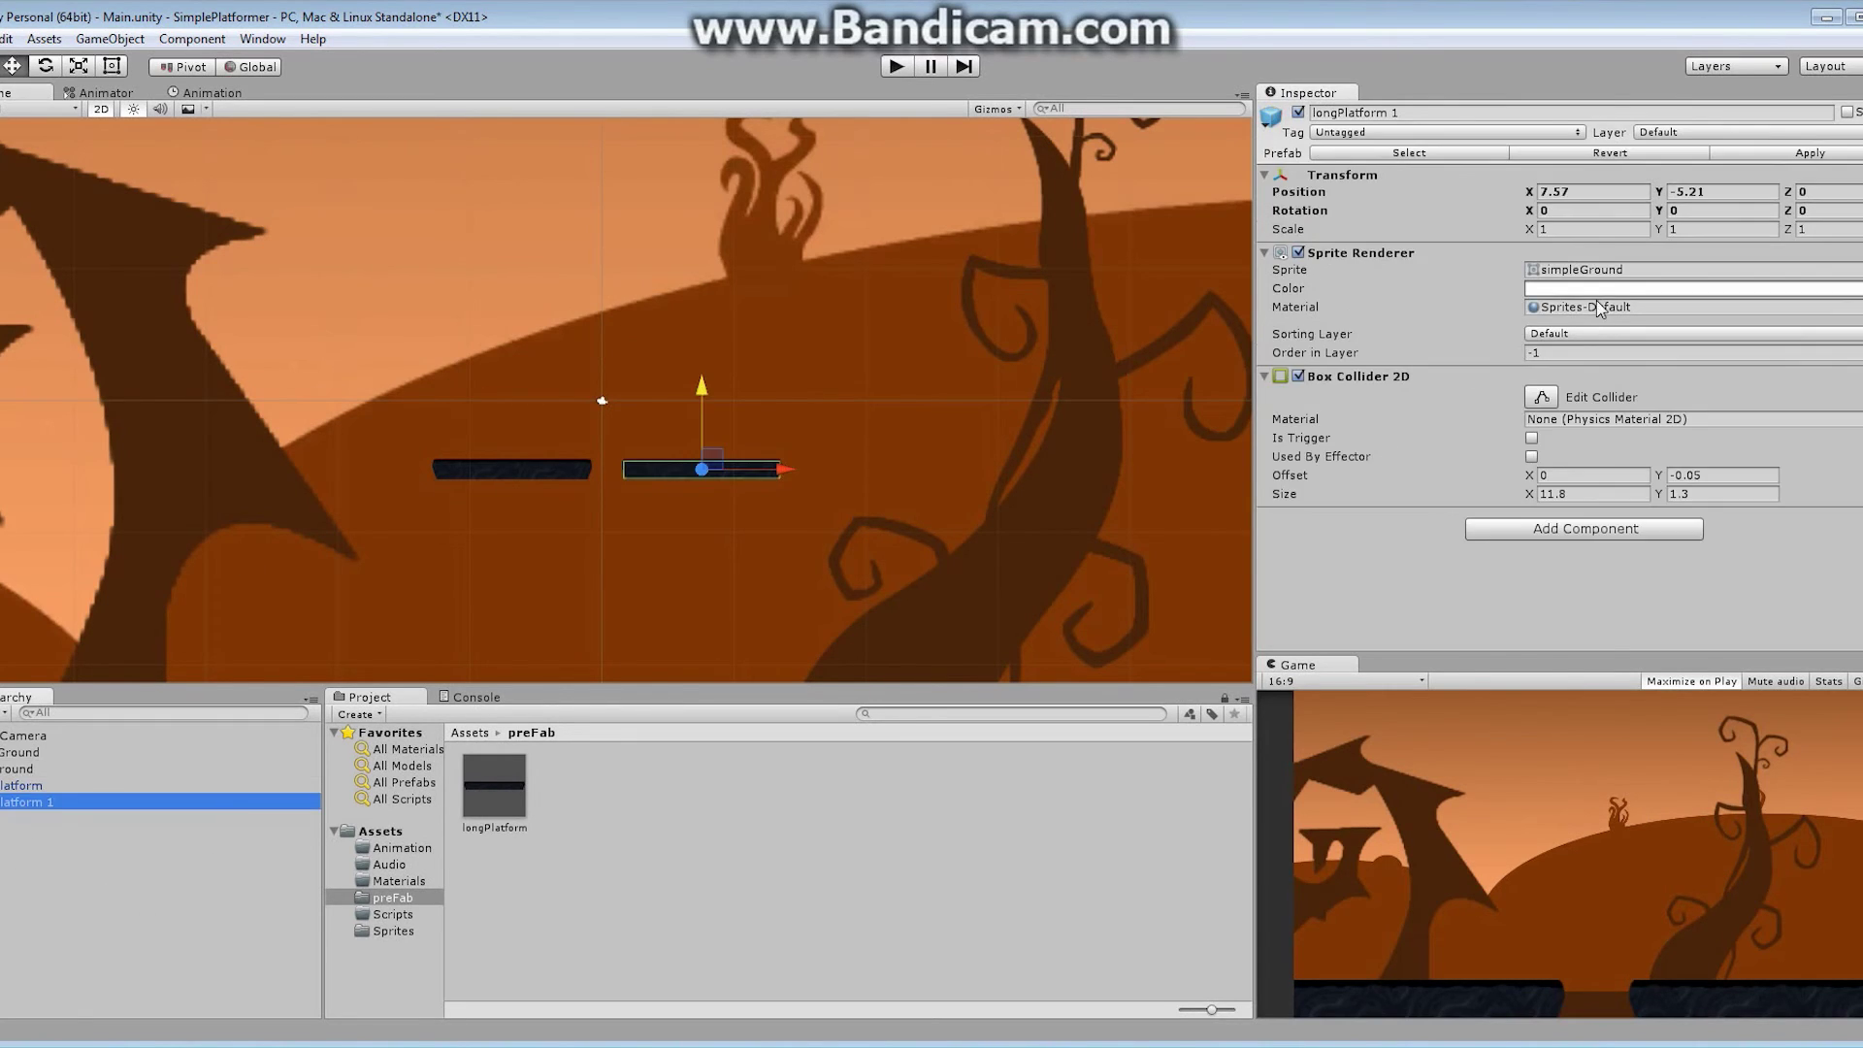
pyautogui.click(1409, 113)
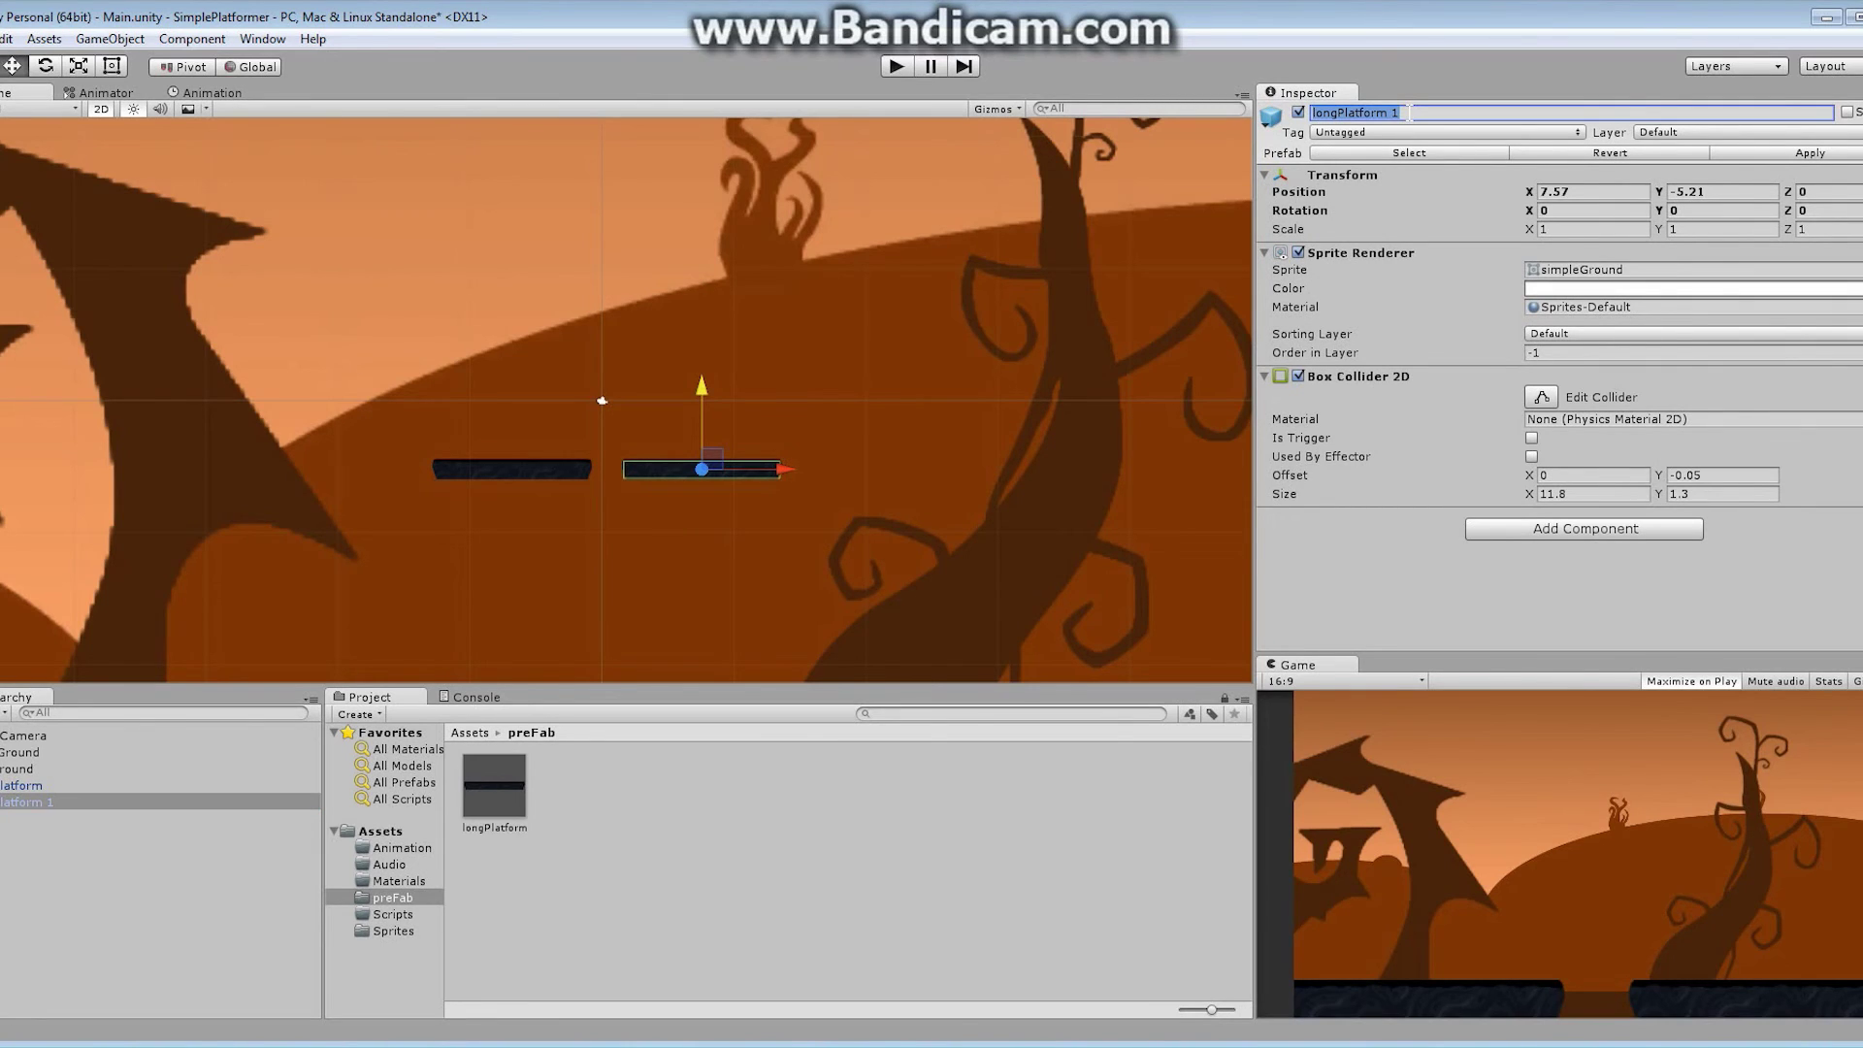
pyautogui.write('longPlatA')
pyautogui.click(505, 782)
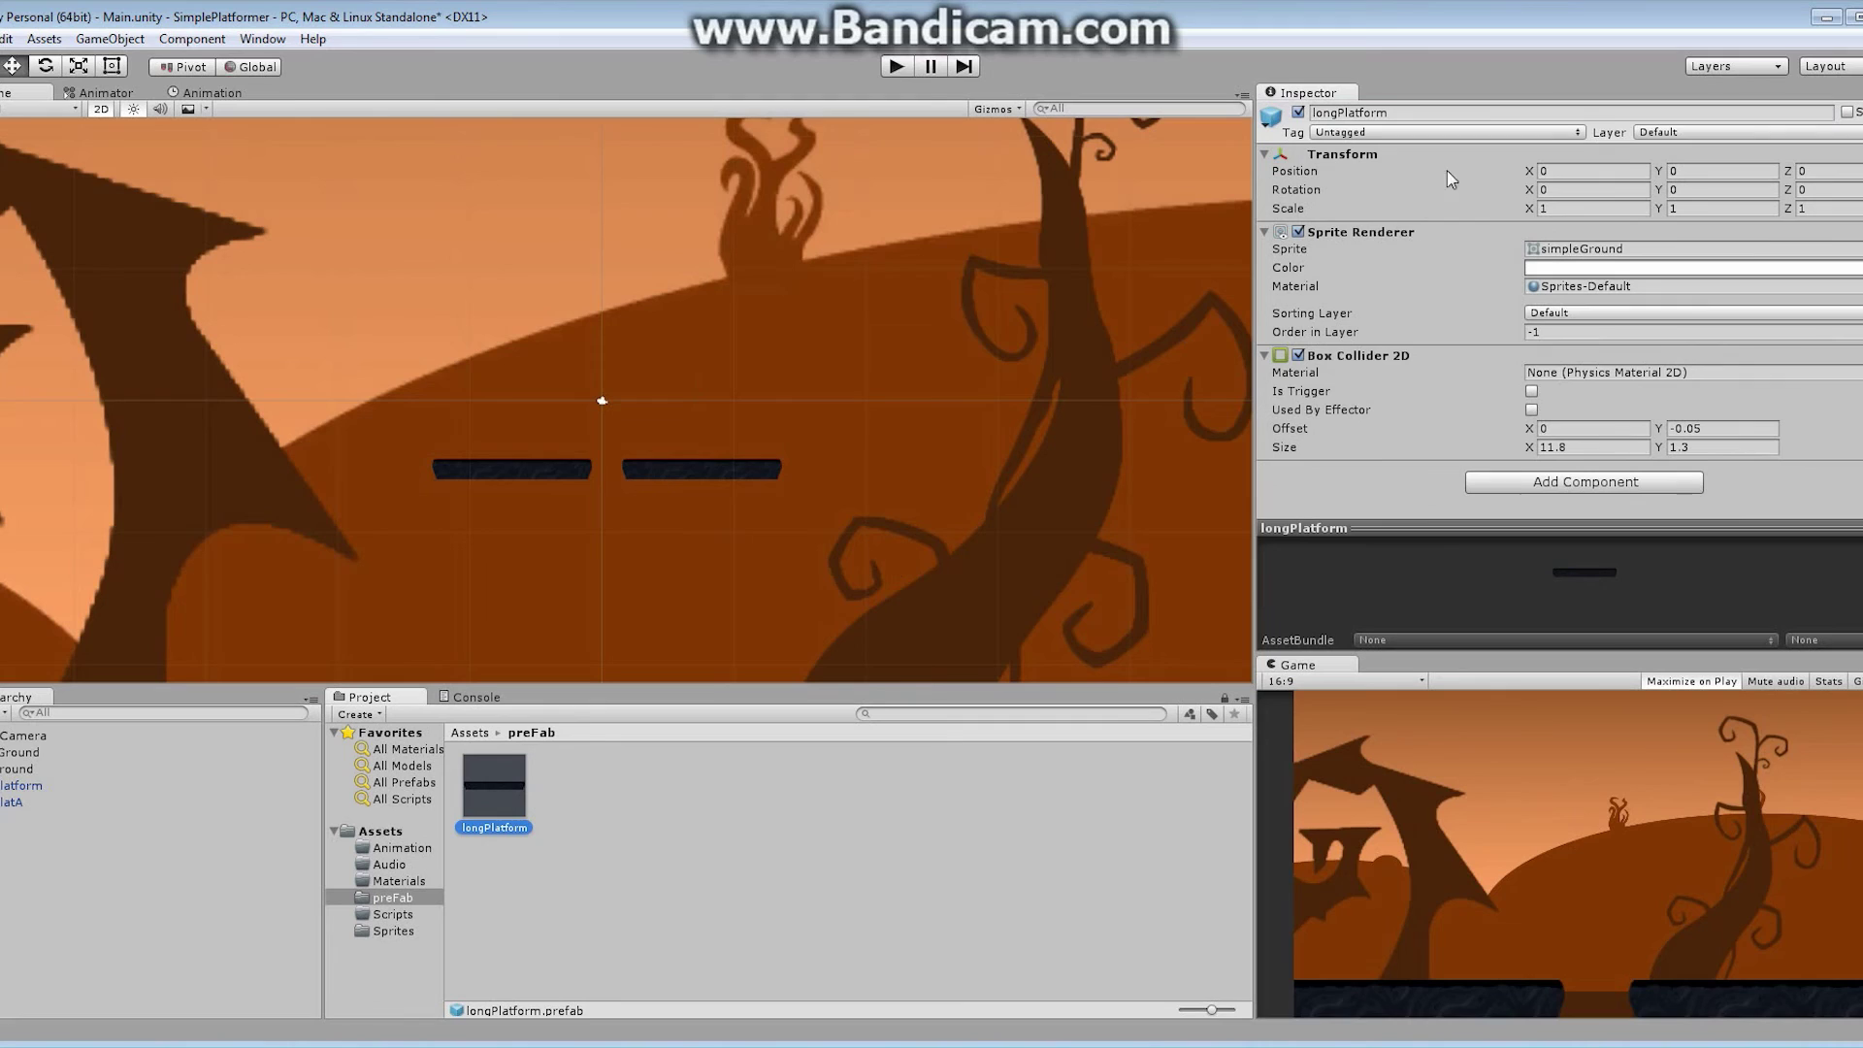
pyautogui.click(10, 803)
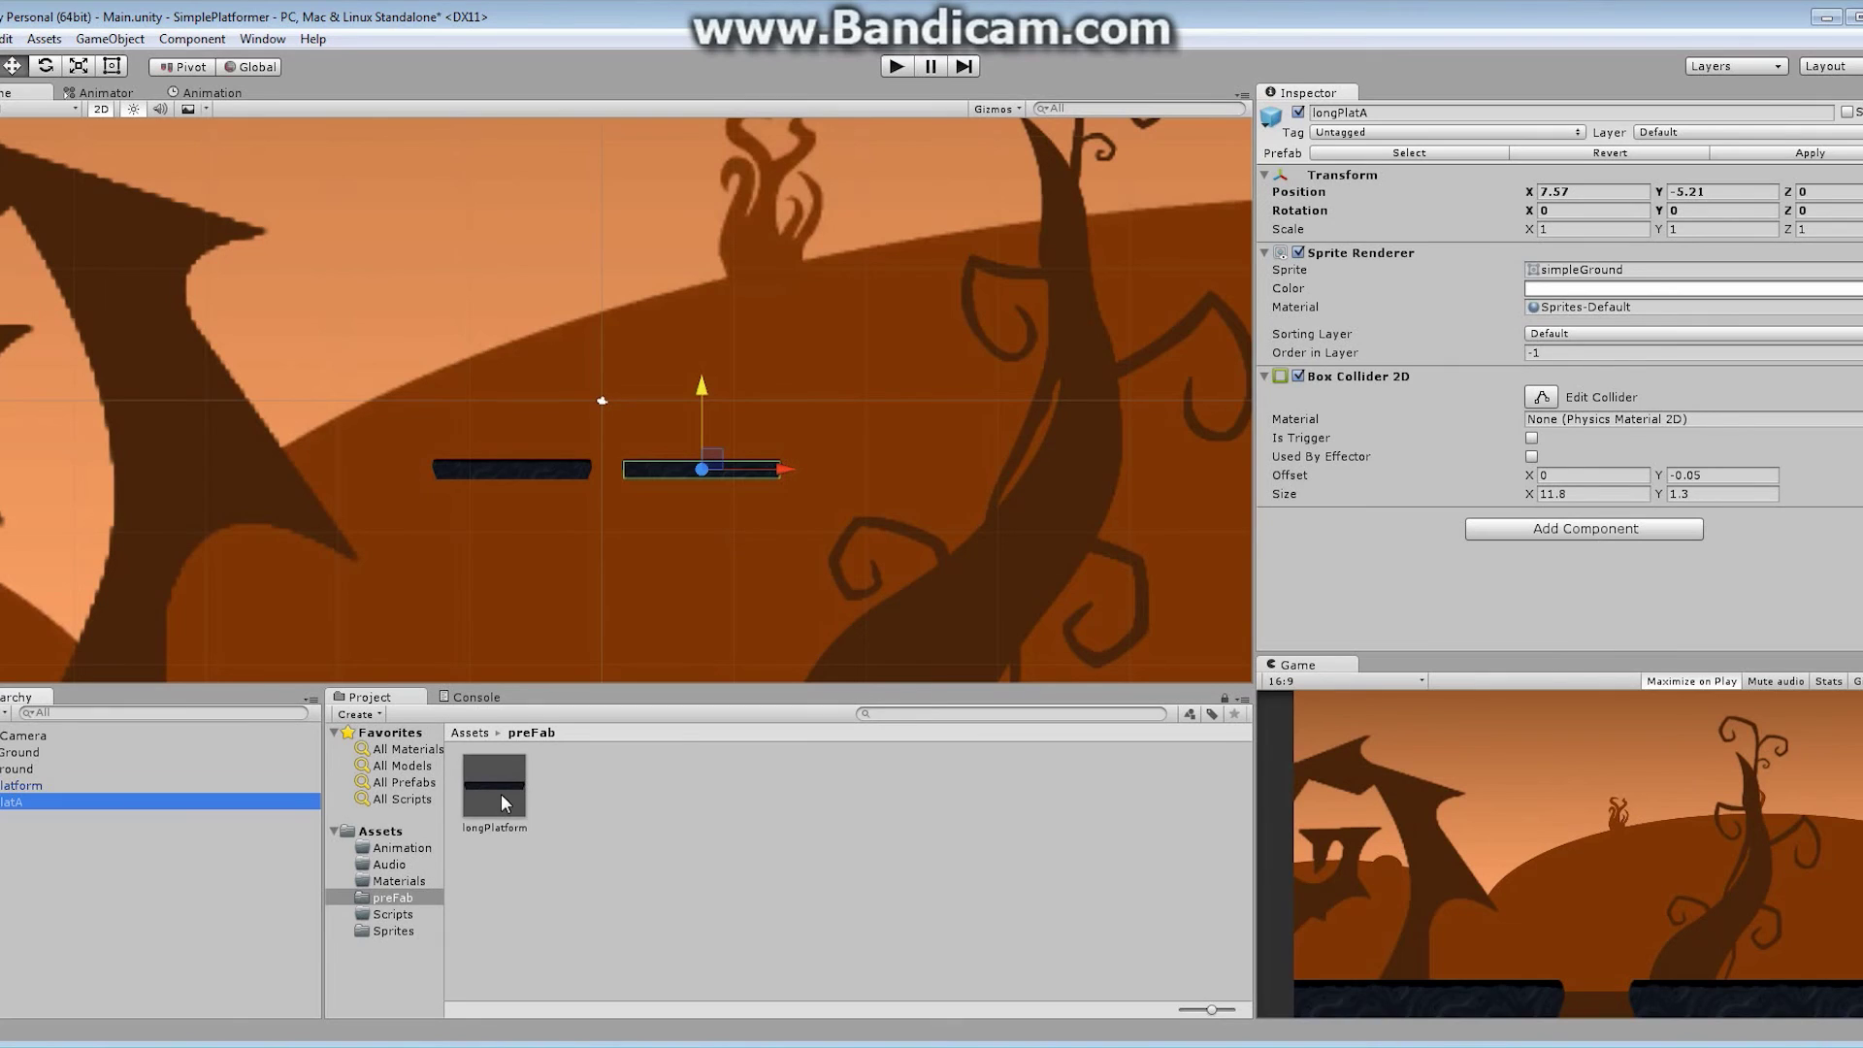
# Step: Set longPlatA's Box Collider 2D size to X 3, Y 2
pyautogui.click(1703, 495)
pyautogui.write('2')
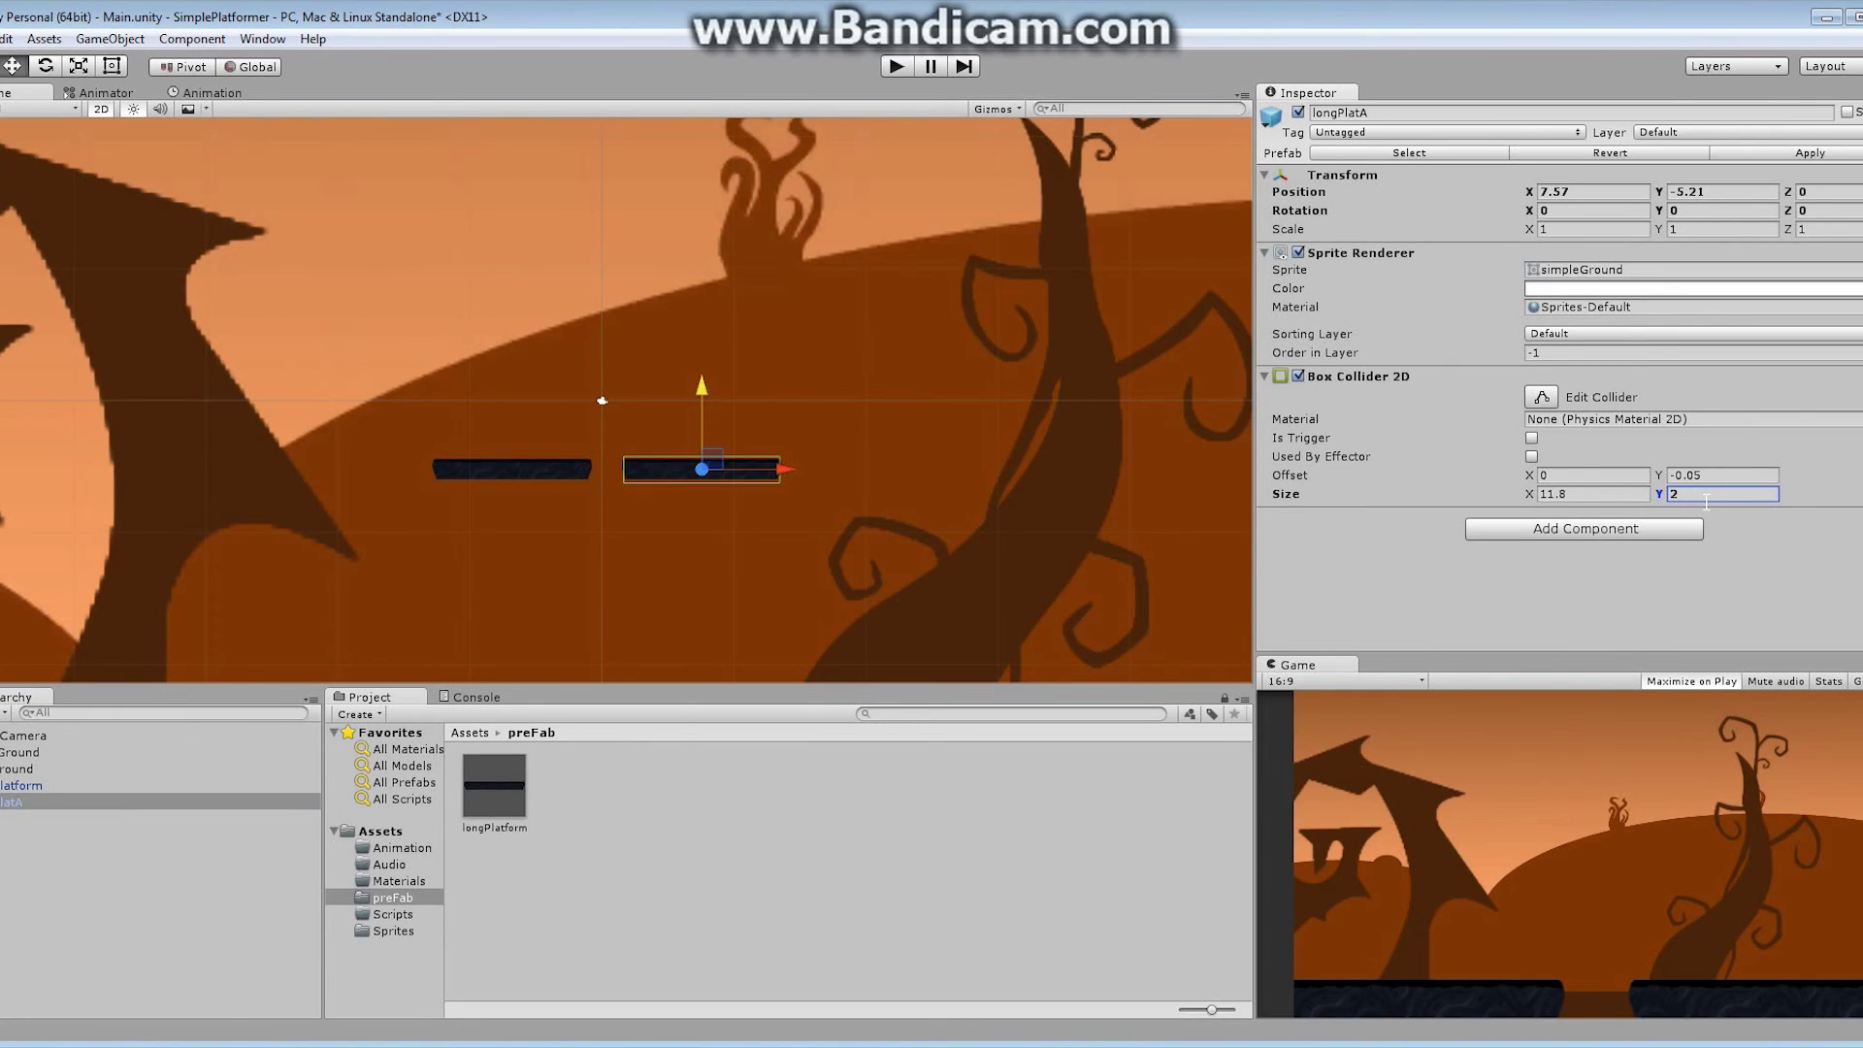
pyautogui.click(1562, 494)
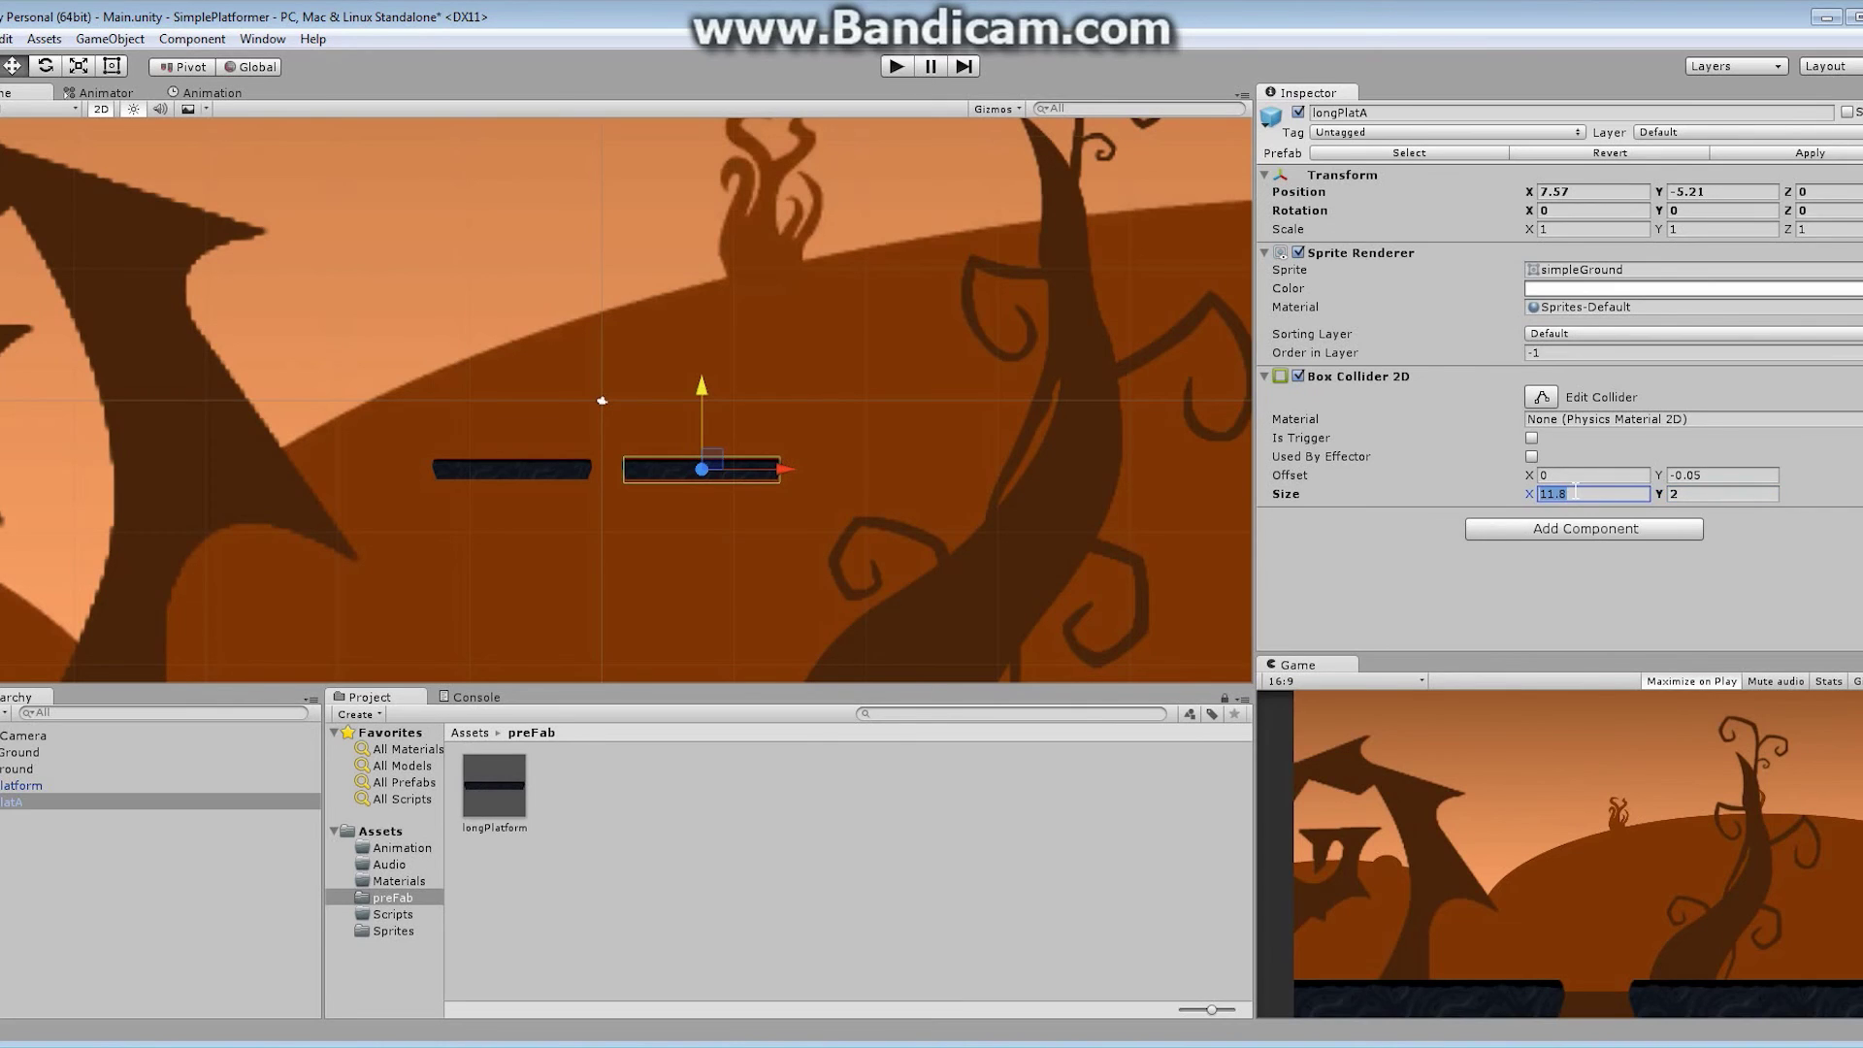
pyautogui.write('3')
# Step: Add a third prefab copy, then delete it and longPlatA, leaving only longPlatform
pyautogui.click(24, 786)
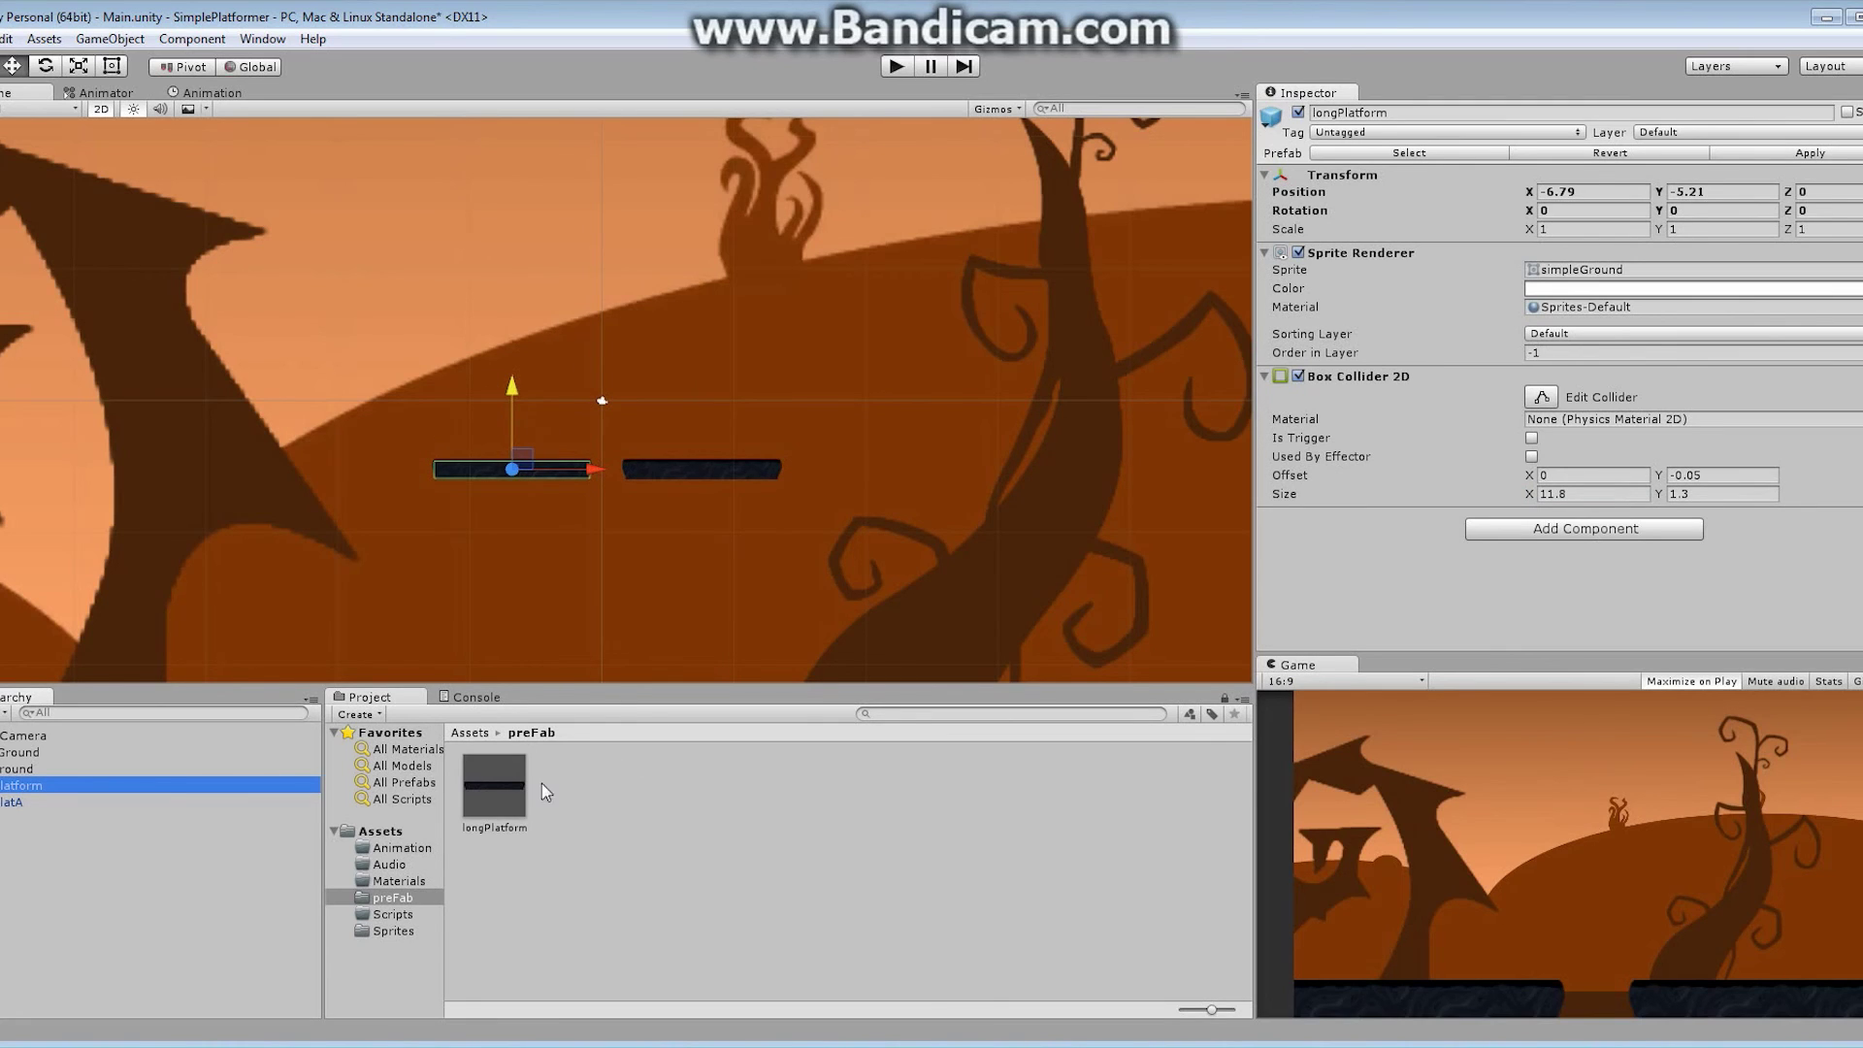
pyautogui.moveTo(508, 788); pyautogui.dragTo(896, 480)
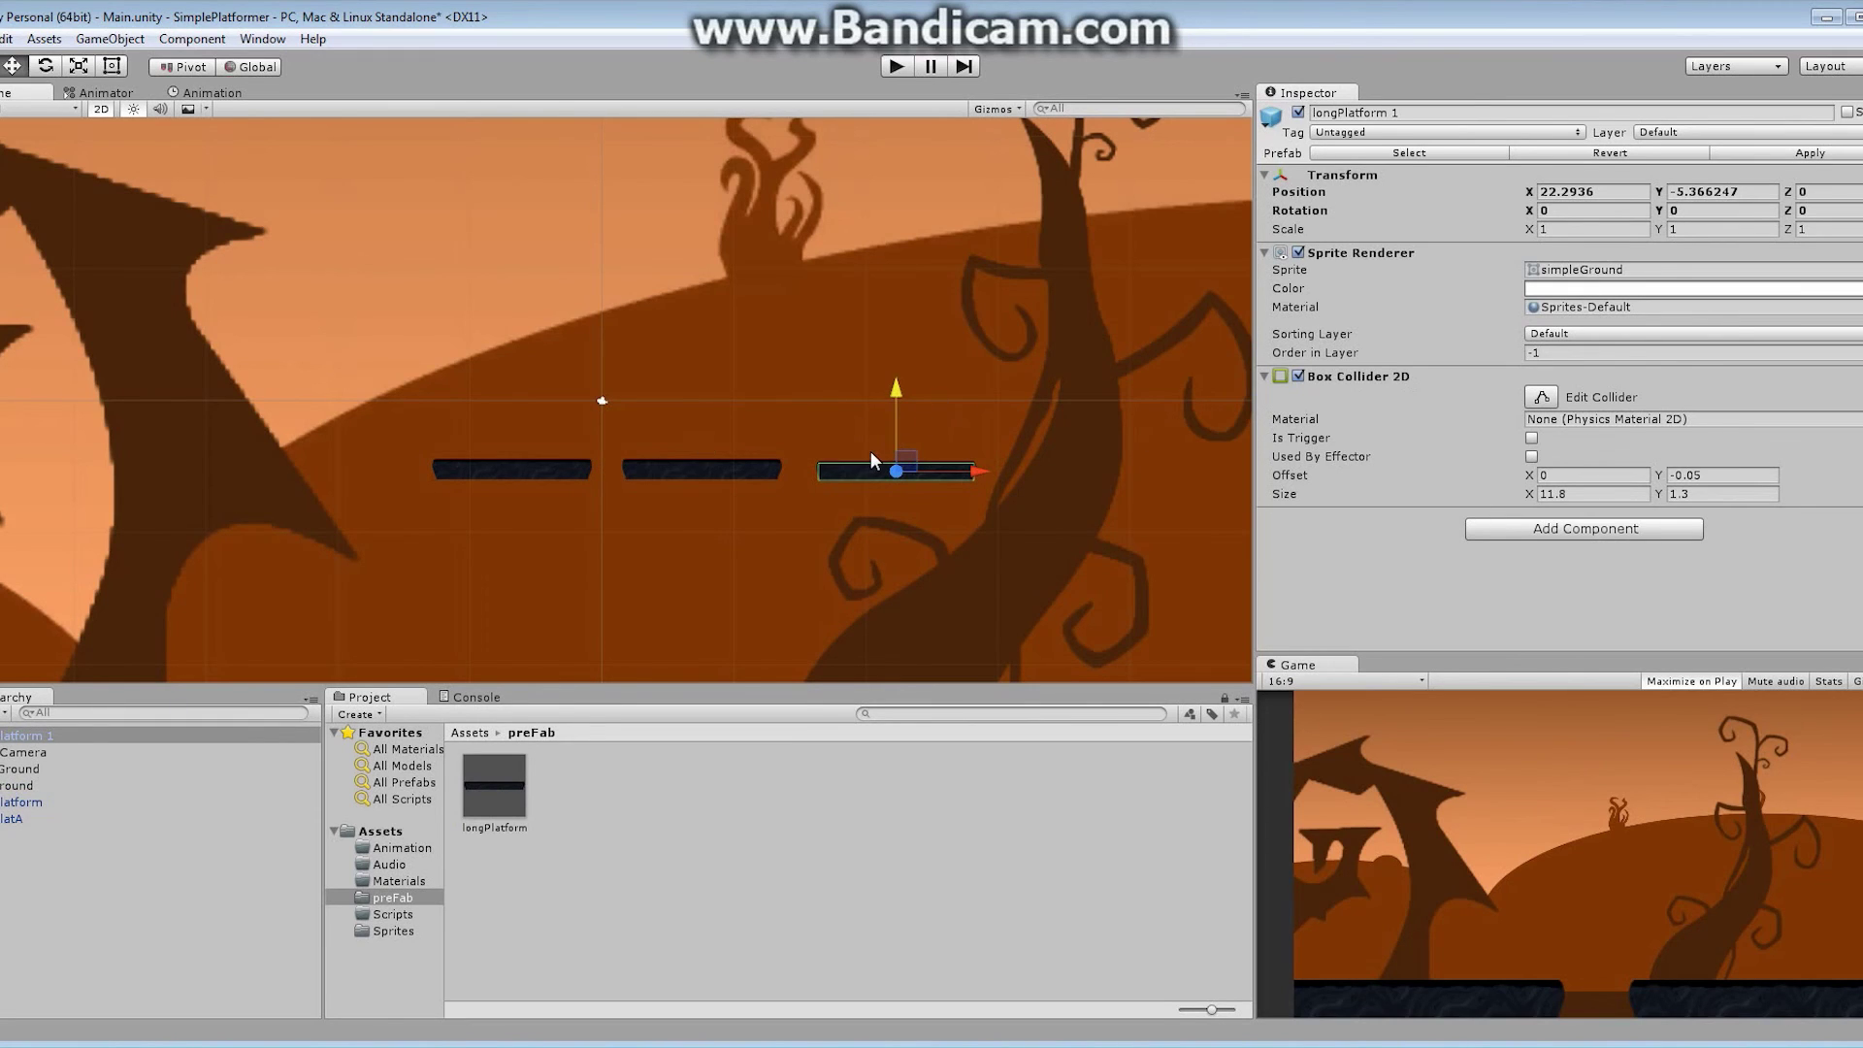
pyautogui.click(10, 740)
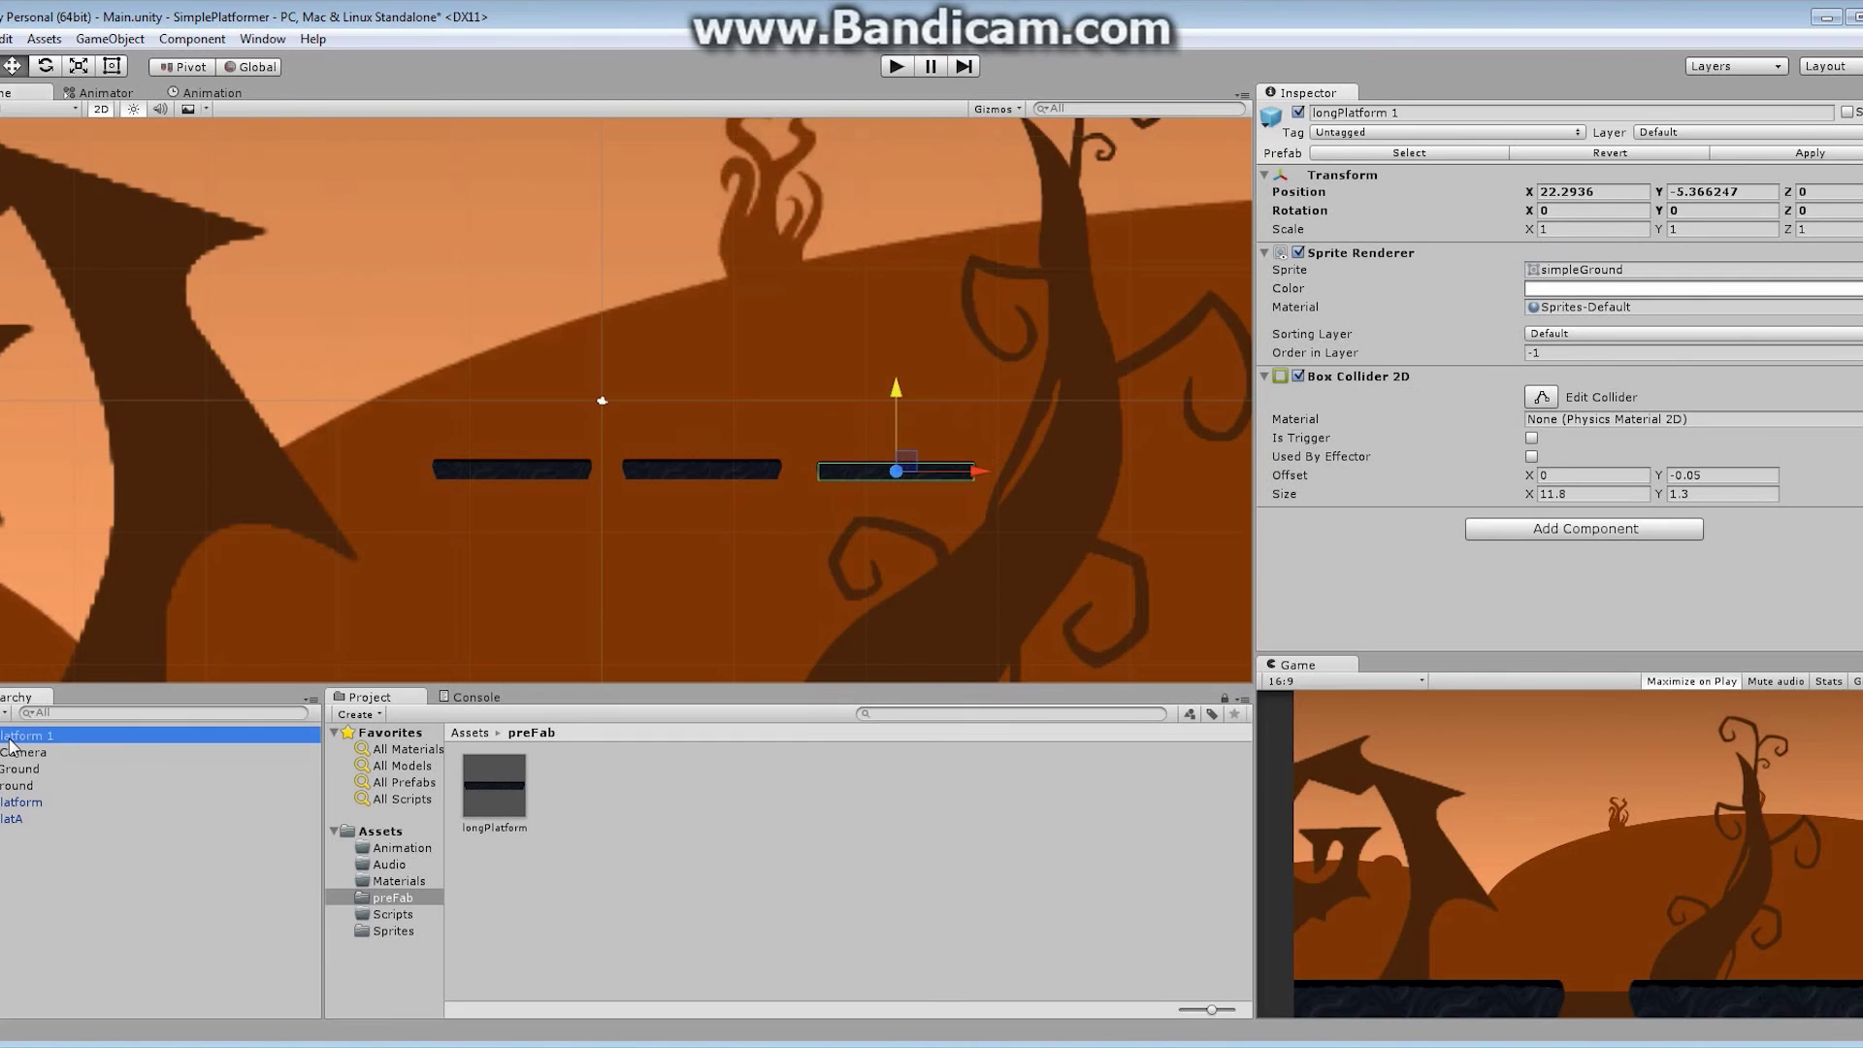
pyautogui.press('Delete')
pyautogui.click(17, 802)
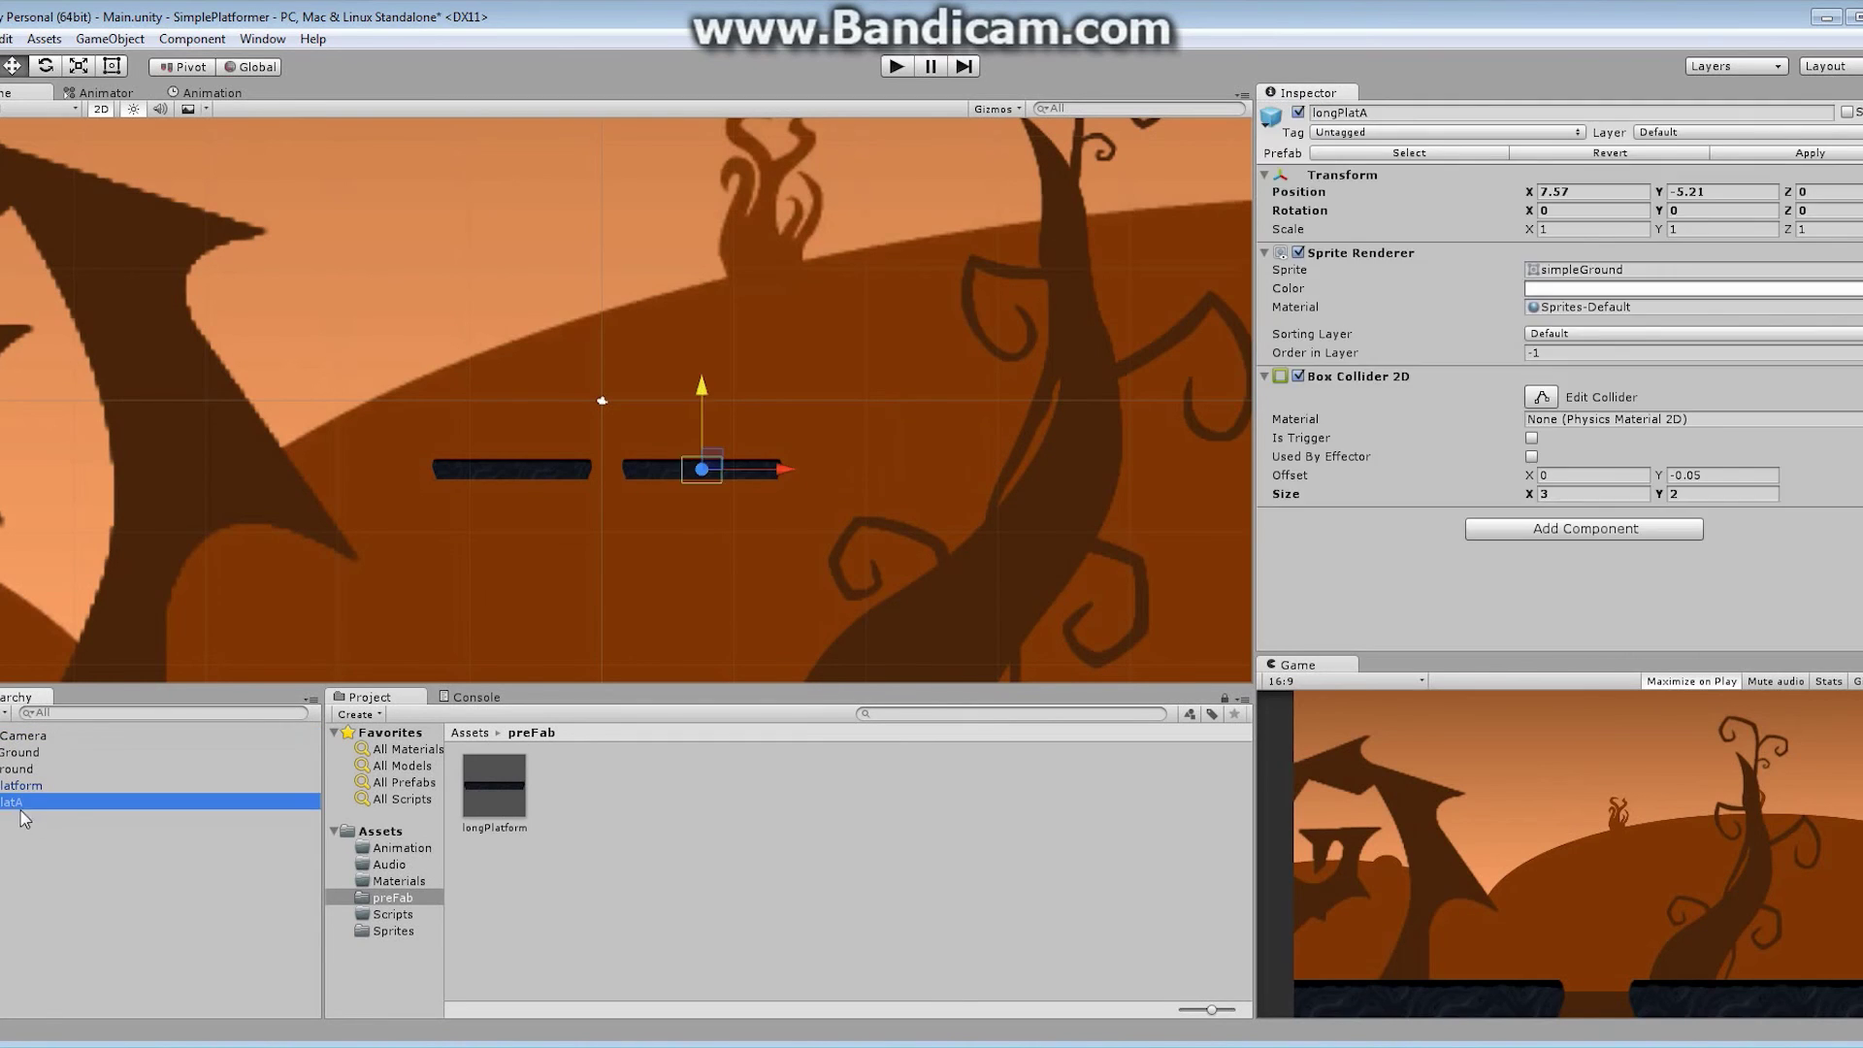
pyautogui.press('Delete')
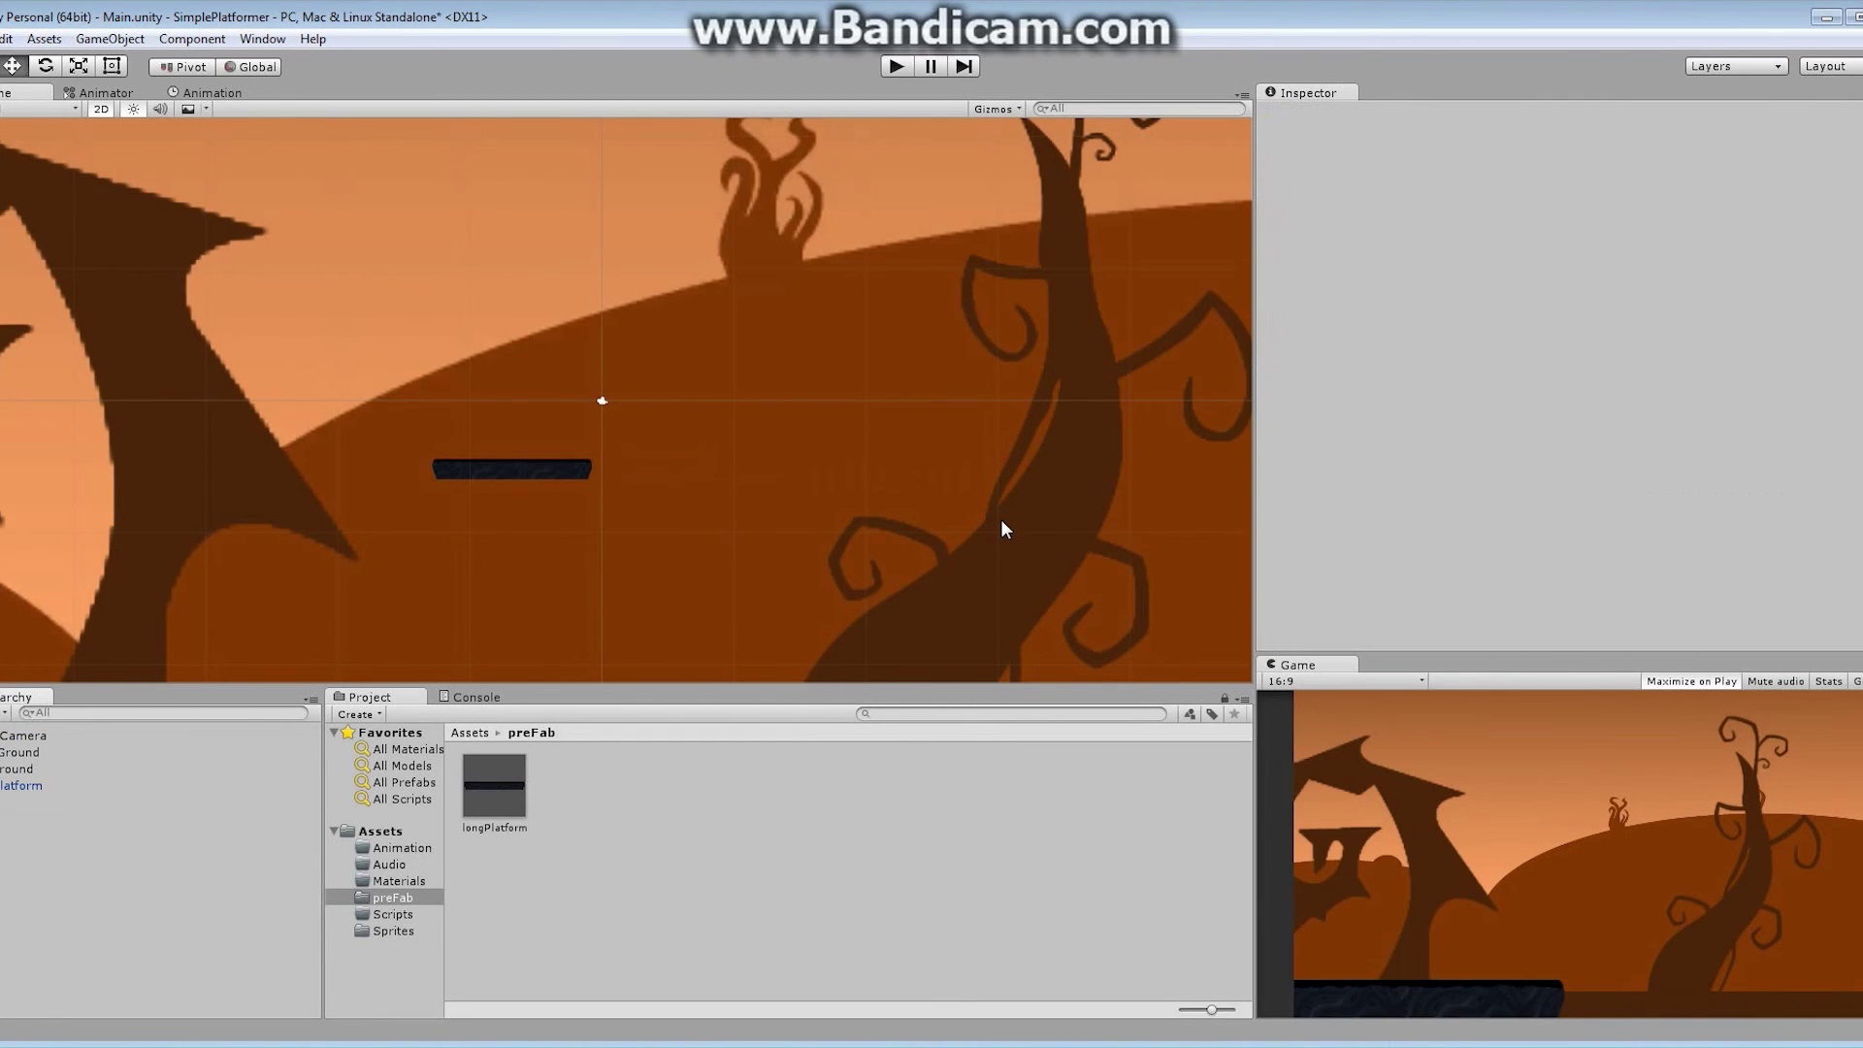
# Step: Drag longPlatform along X to Position X 0, centring it
pyautogui.click(41, 785)
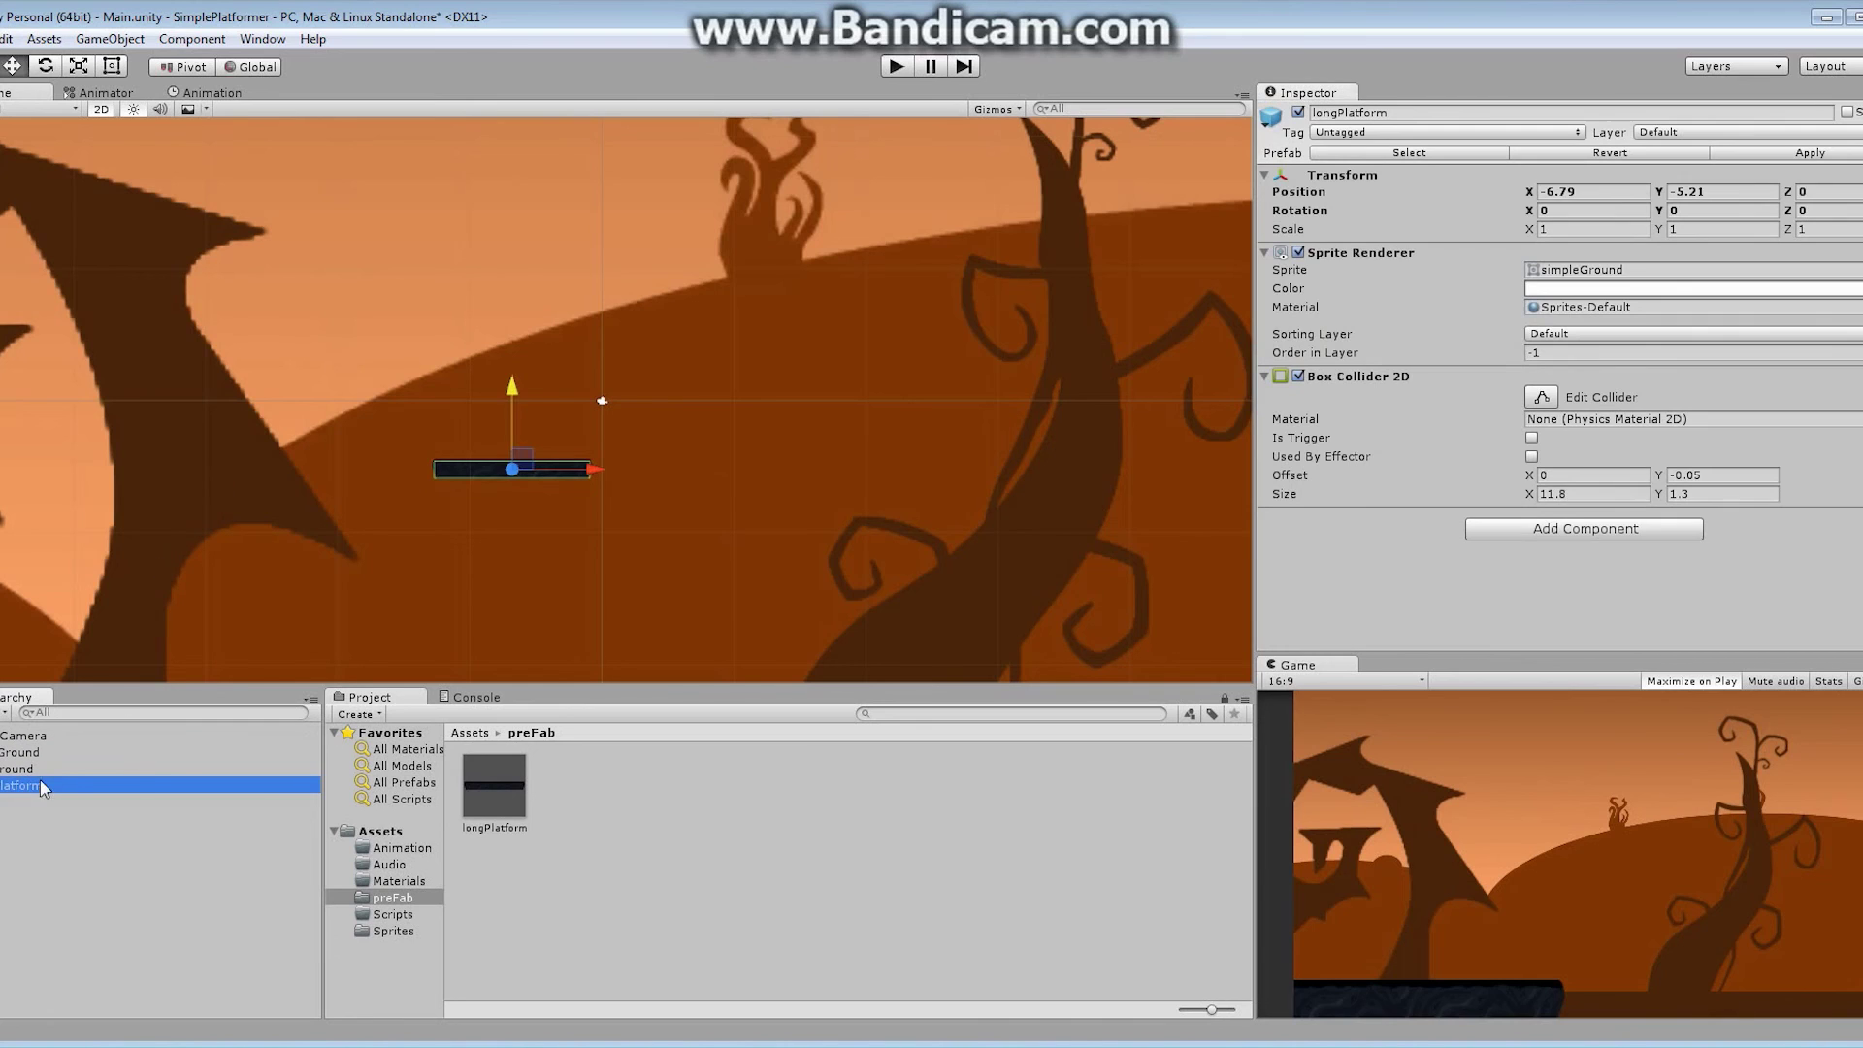
pyautogui.moveTo(597, 469); pyautogui.dragTo(684, 476)
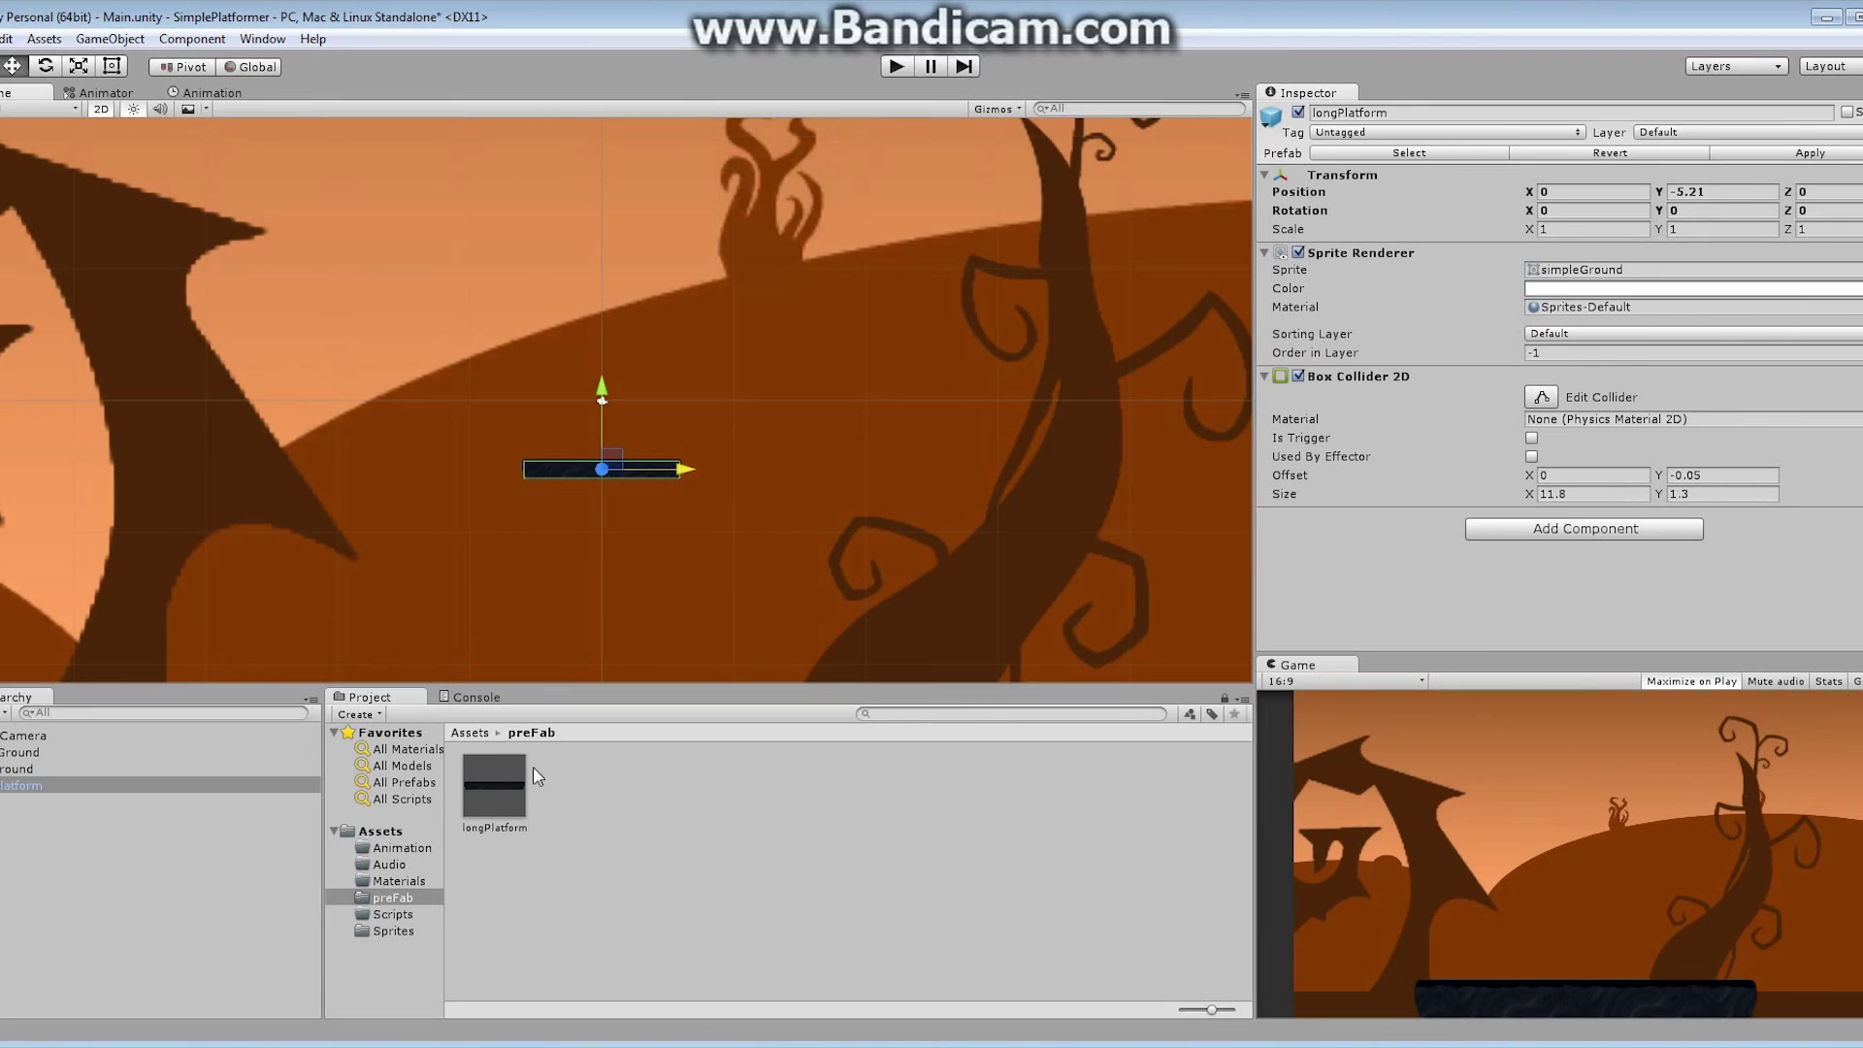
# Step: Drag the rocket sprite from Assets/Sprites into the scene and move it onto the platform
pyautogui.click(393, 931)
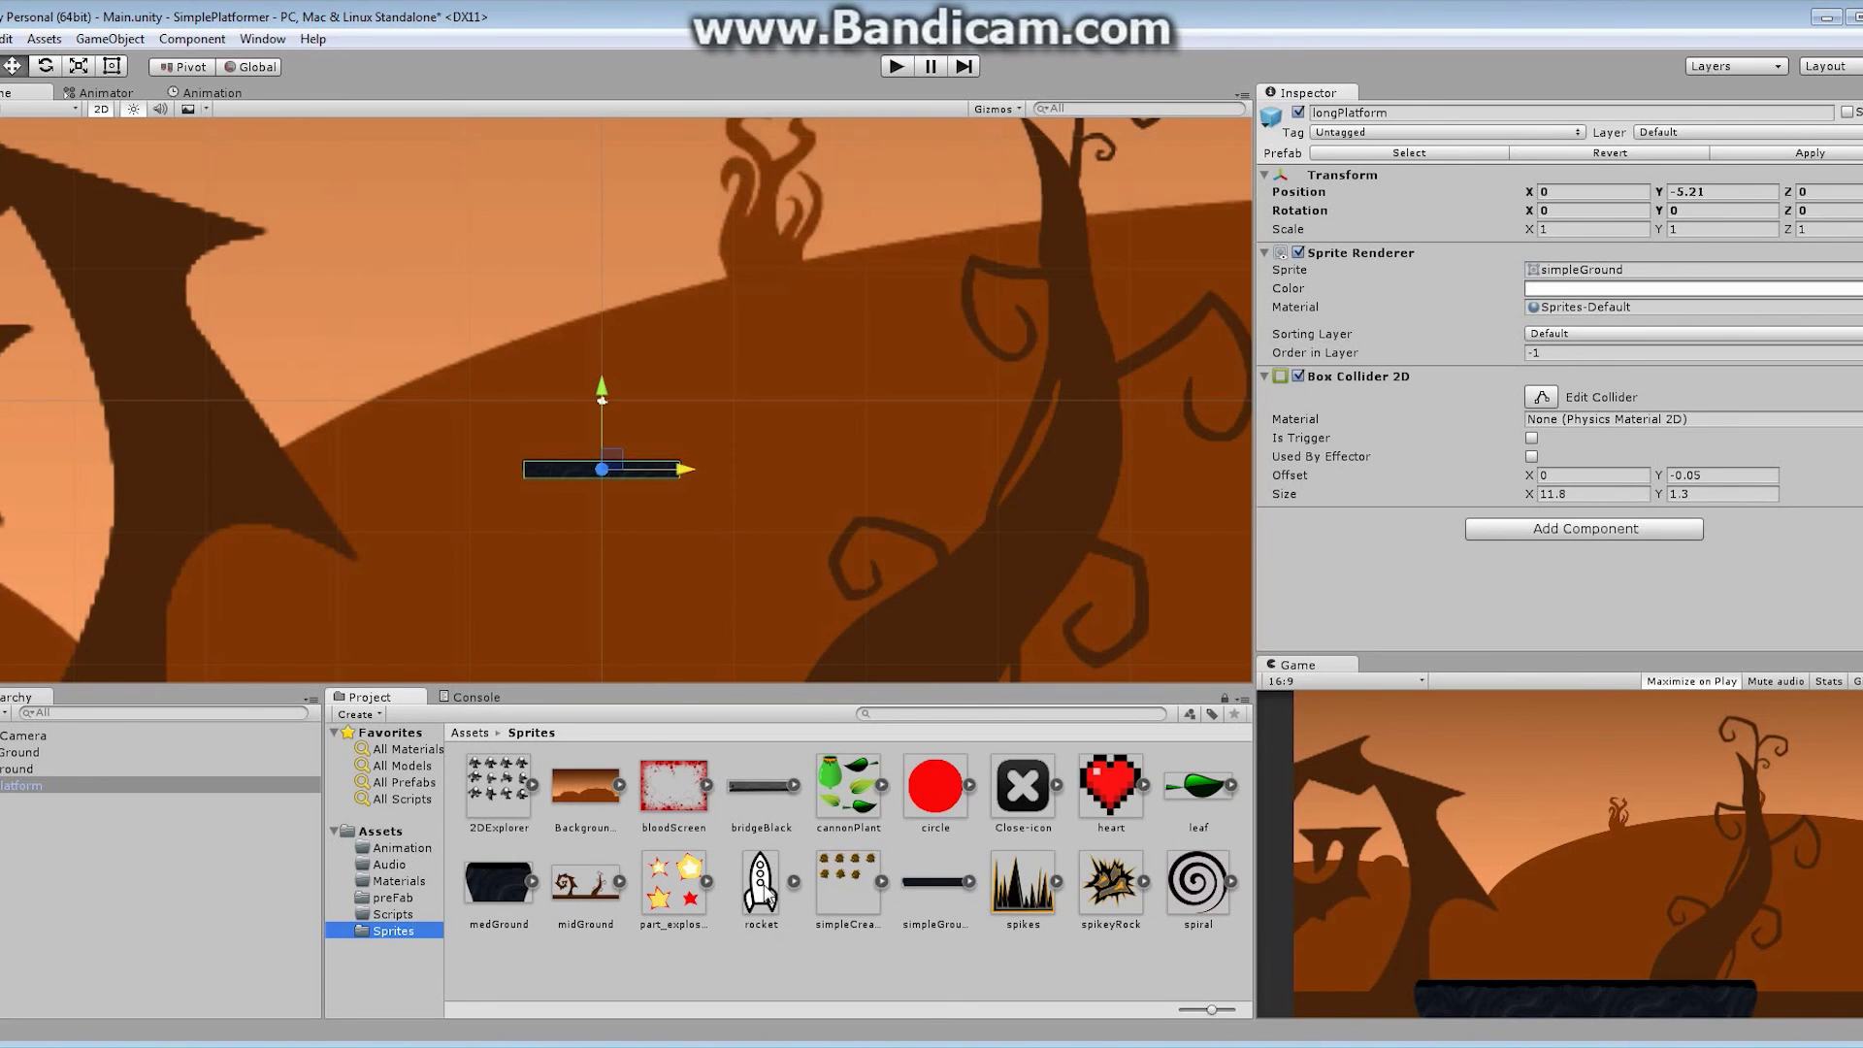
pyautogui.moveTo(766, 894); pyautogui.dragTo(112, 885)
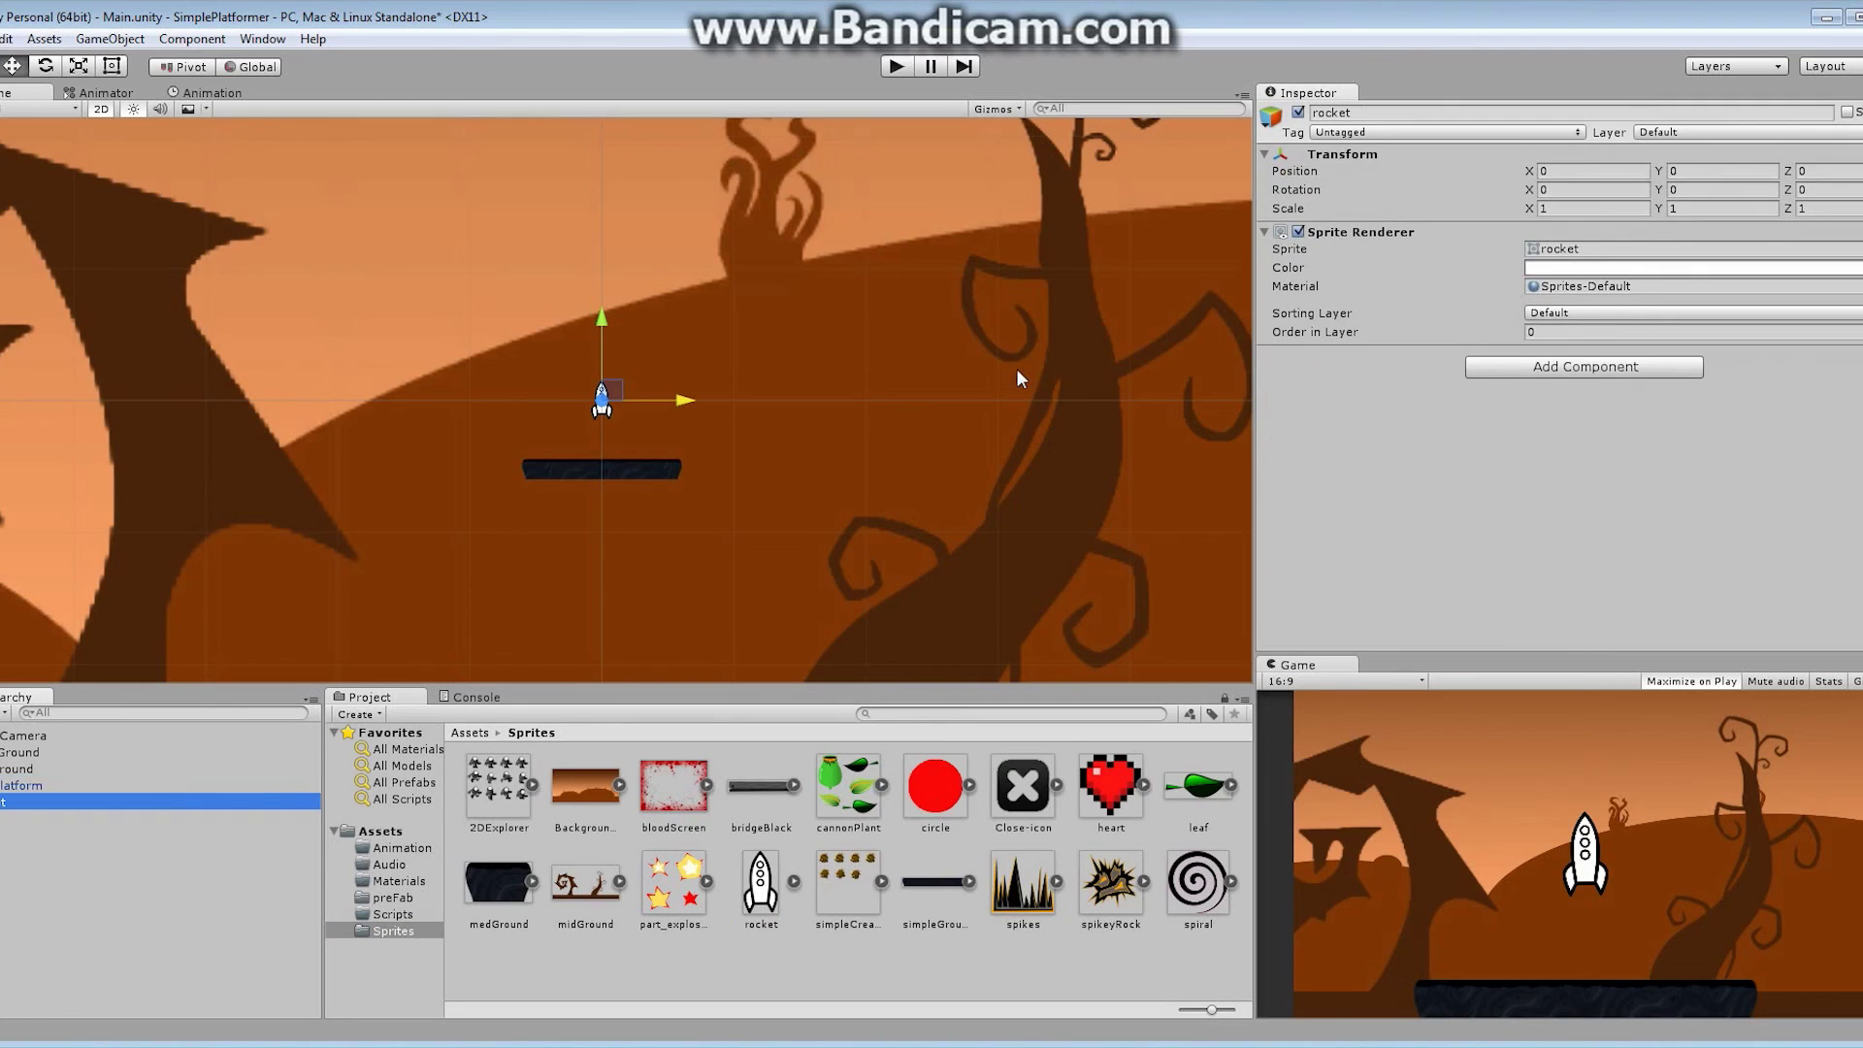
pyautogui.moveTo(601, 325); pyautogui.dragTo(601, 361)
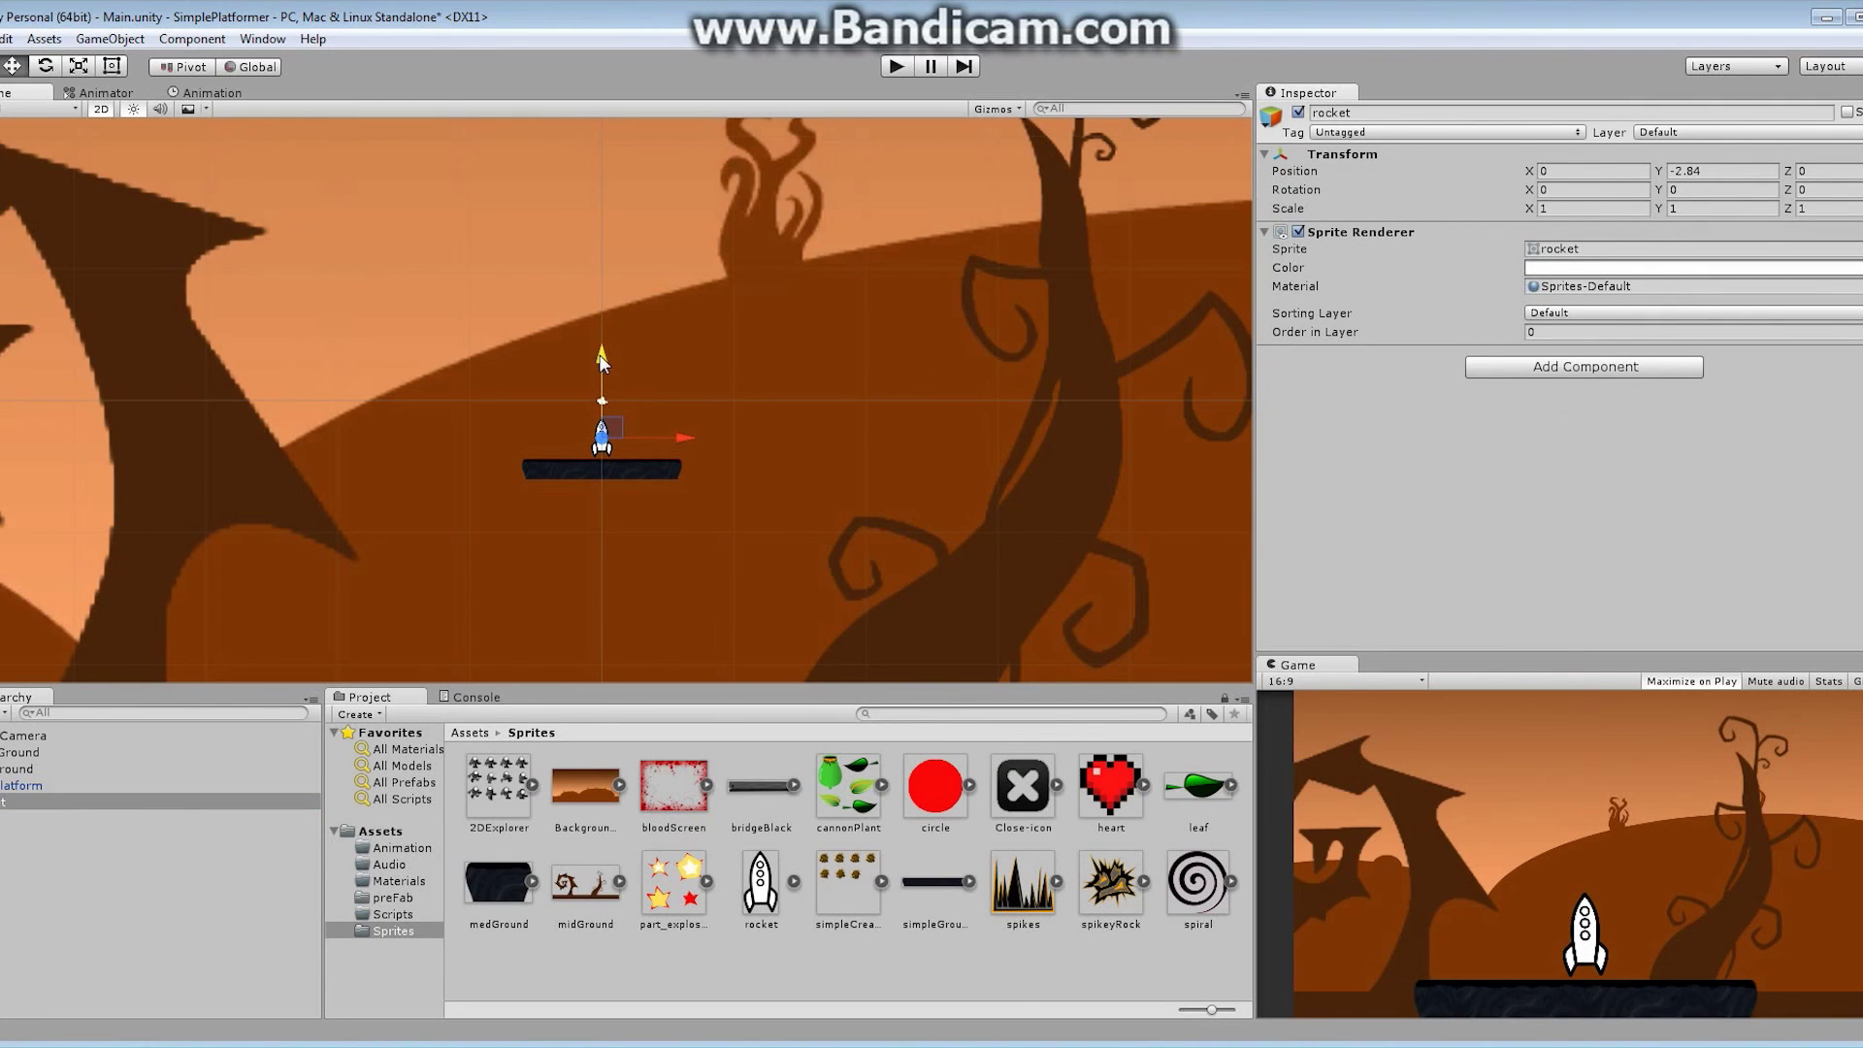
pyautogui.moveTo(683, 440); pyautogui.dragTo(619, 437)
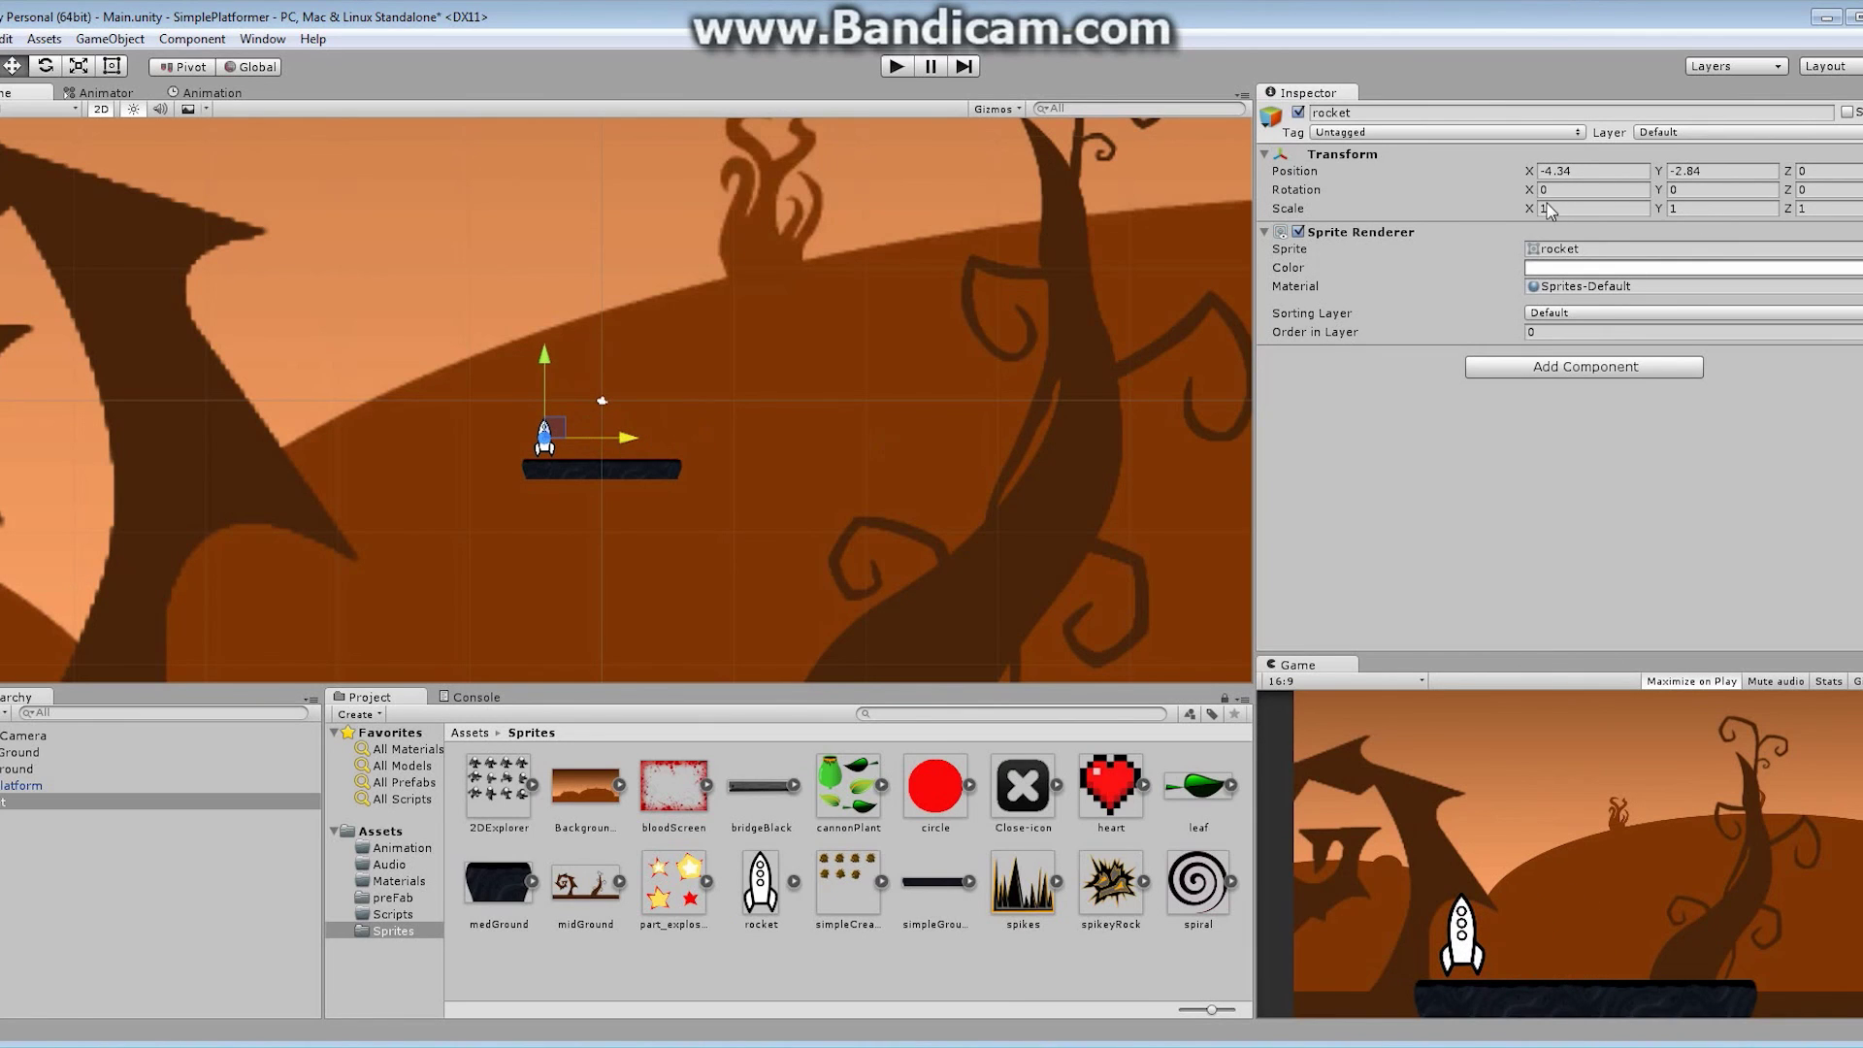
# Step: Scale the rocket to 4 by 4 and stand it on the platform at -3.08, 1.34
pyautogui.click(1576, 212)
pyautogui.write('4')
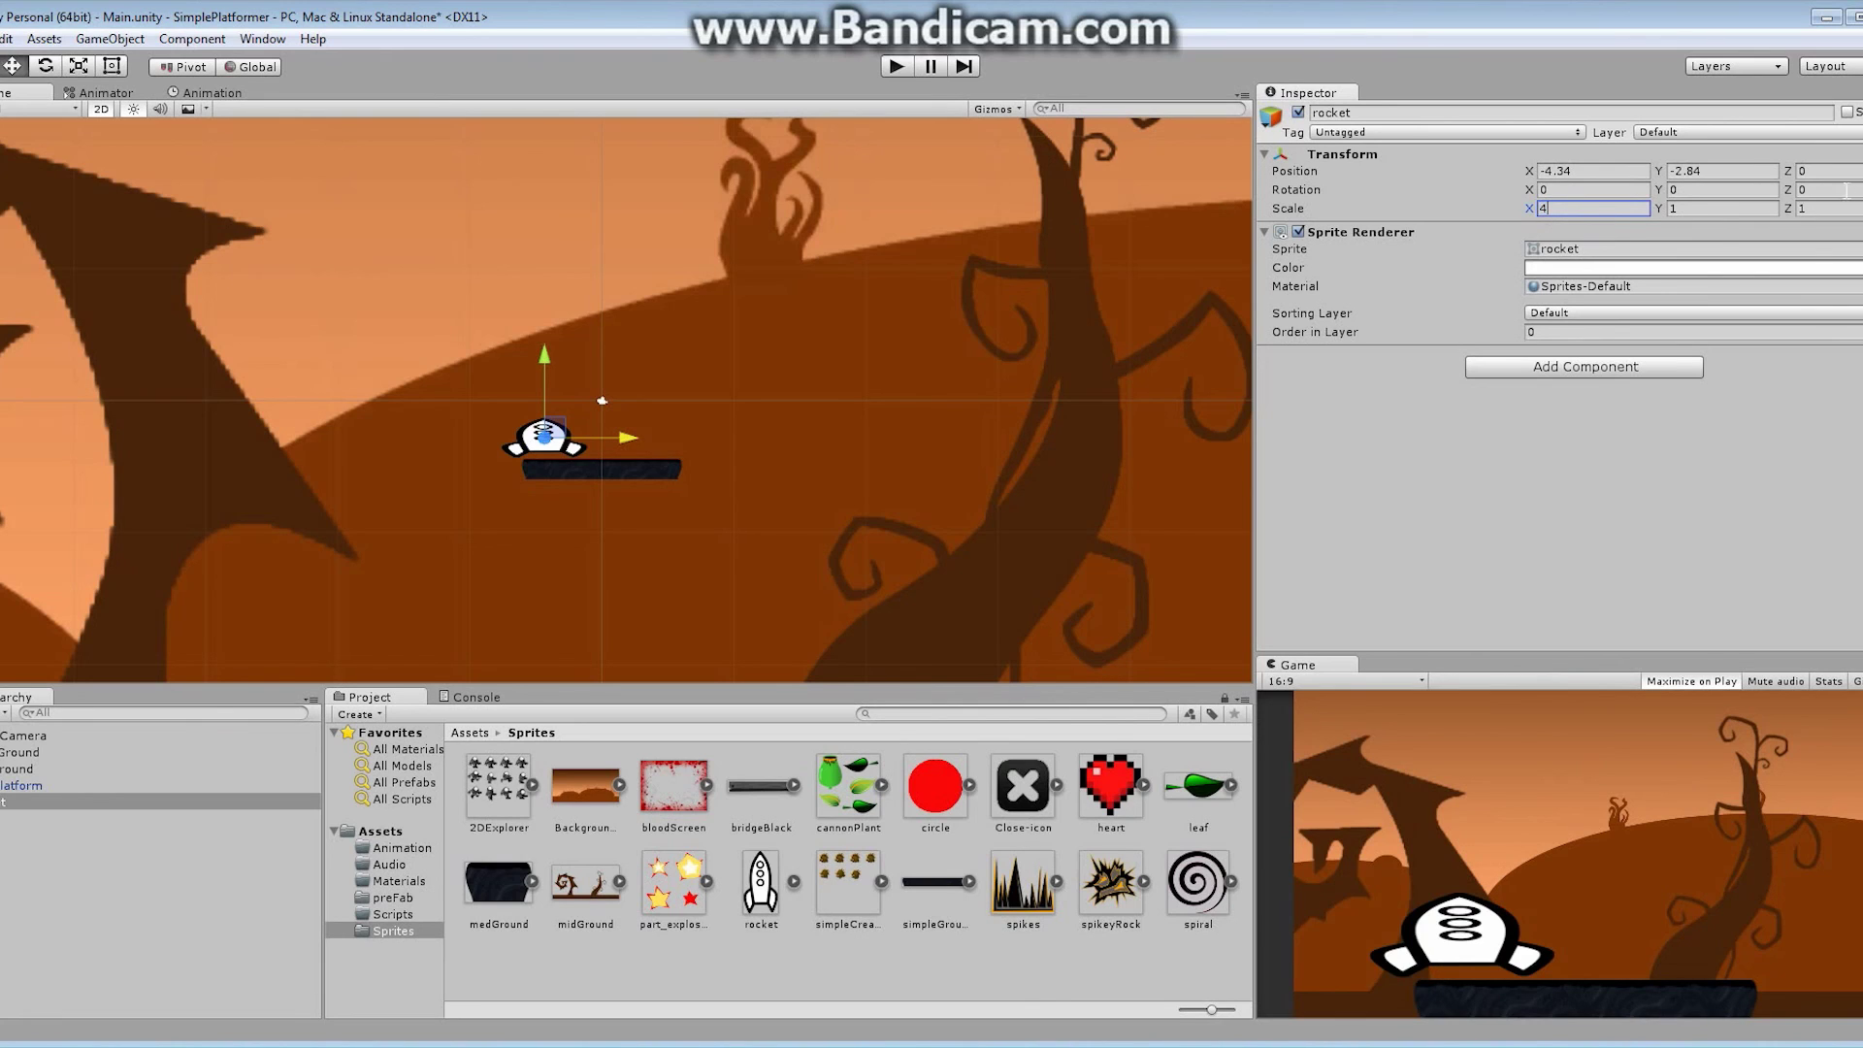
pyautogui.click(1693, 211)
pyautogui.write('4')
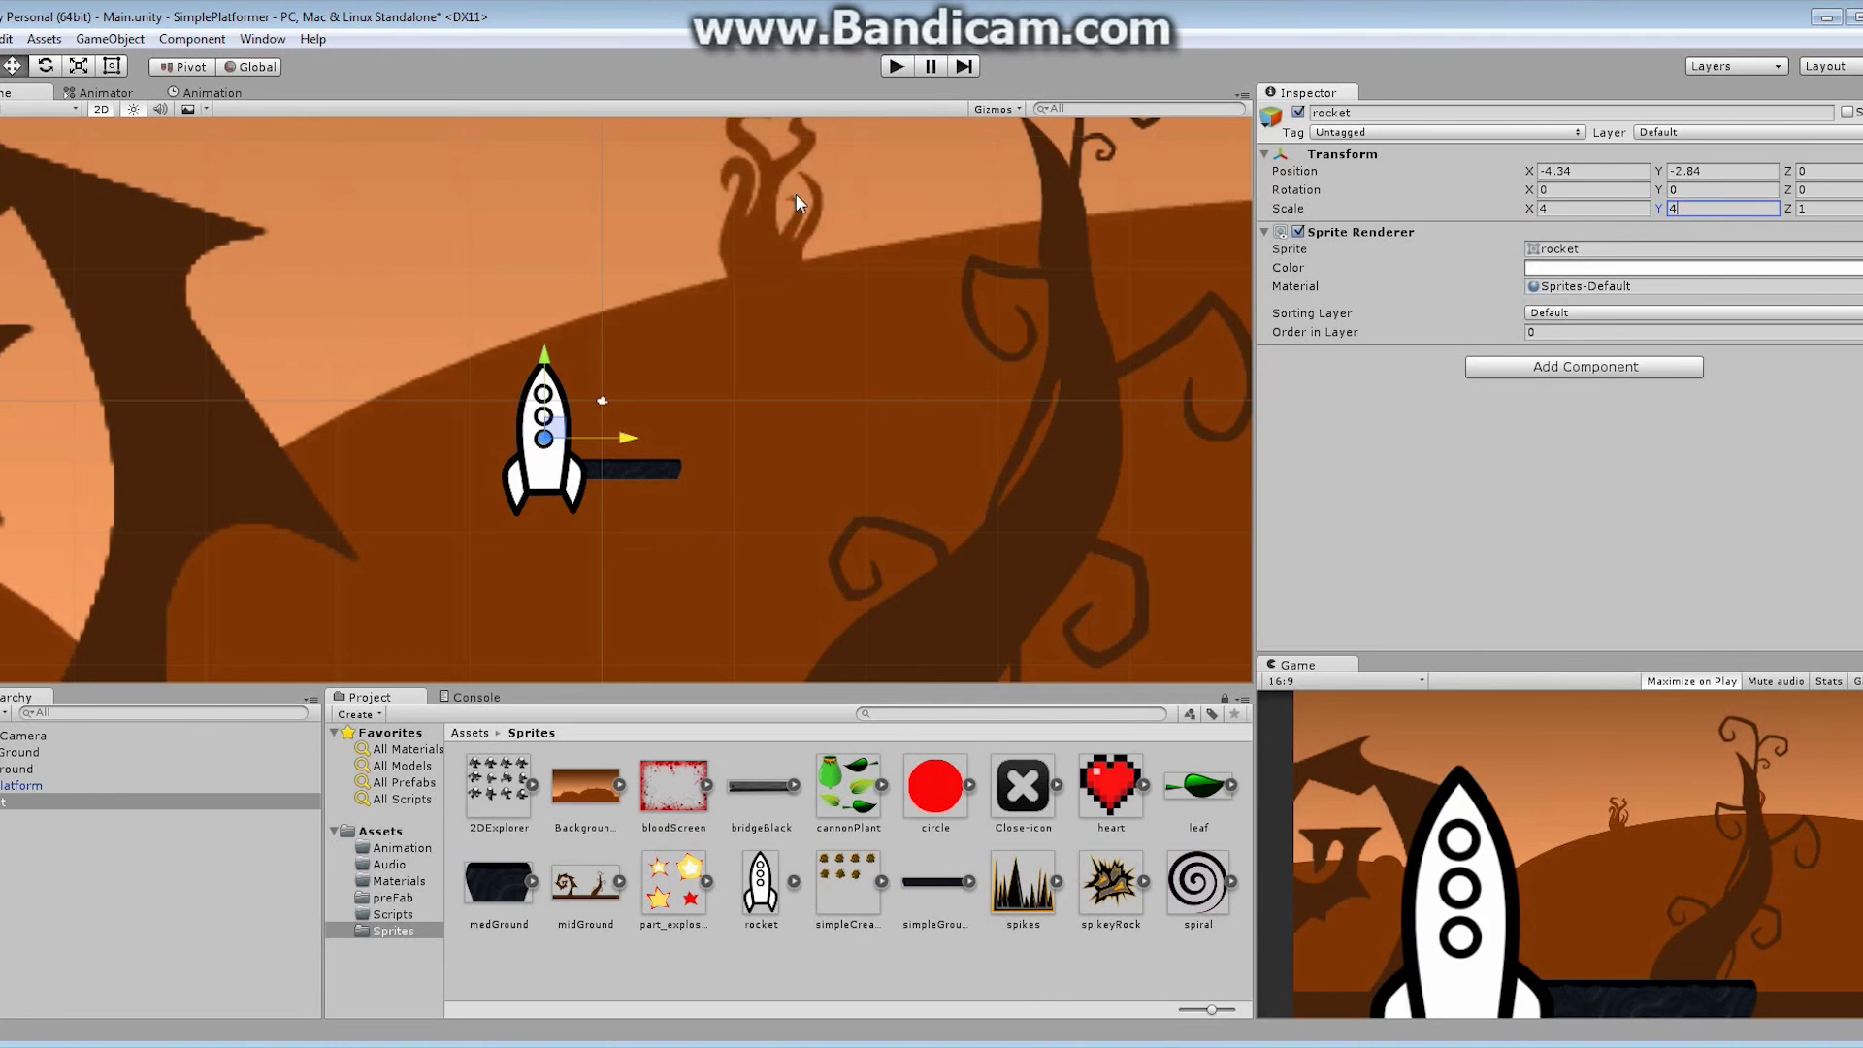
pyautogui.moveTo(548, 362); pyautogui.dragTo(561, 303)
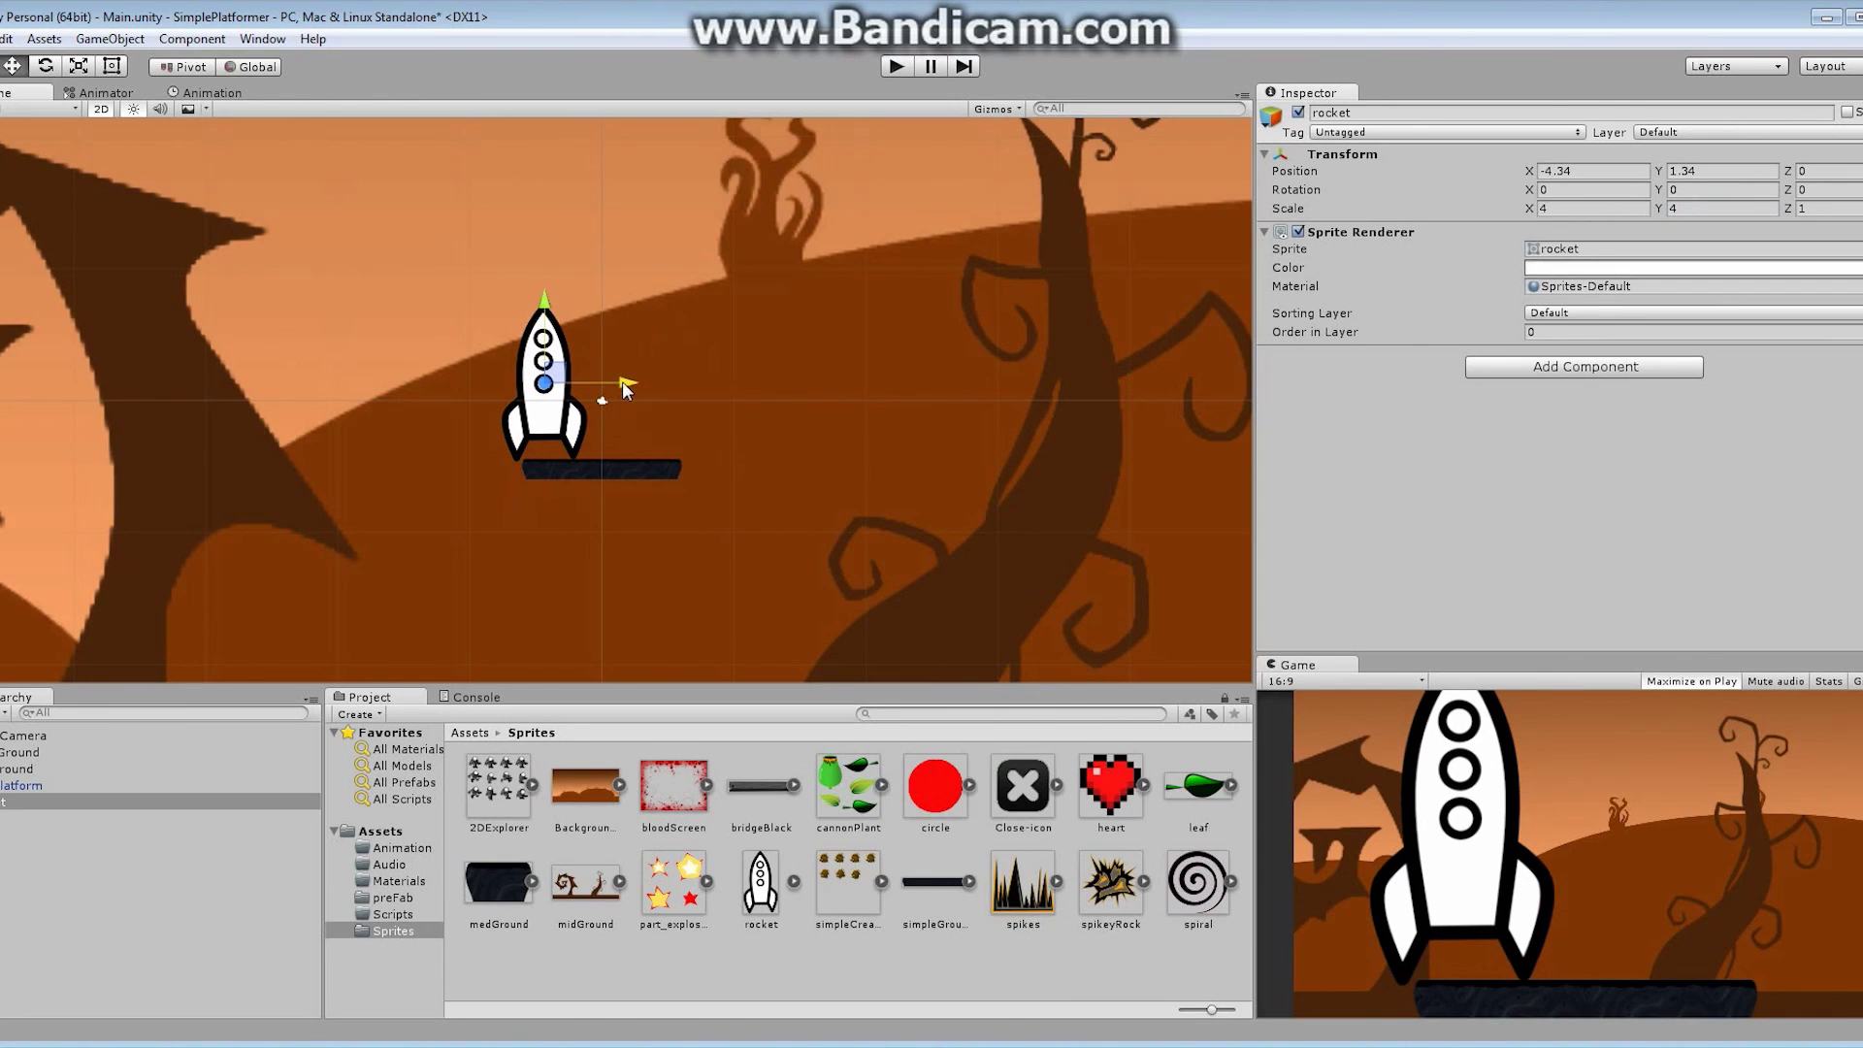
pyautogui.moveTo(622, 382); pyautogui.dragTo(640, 384)
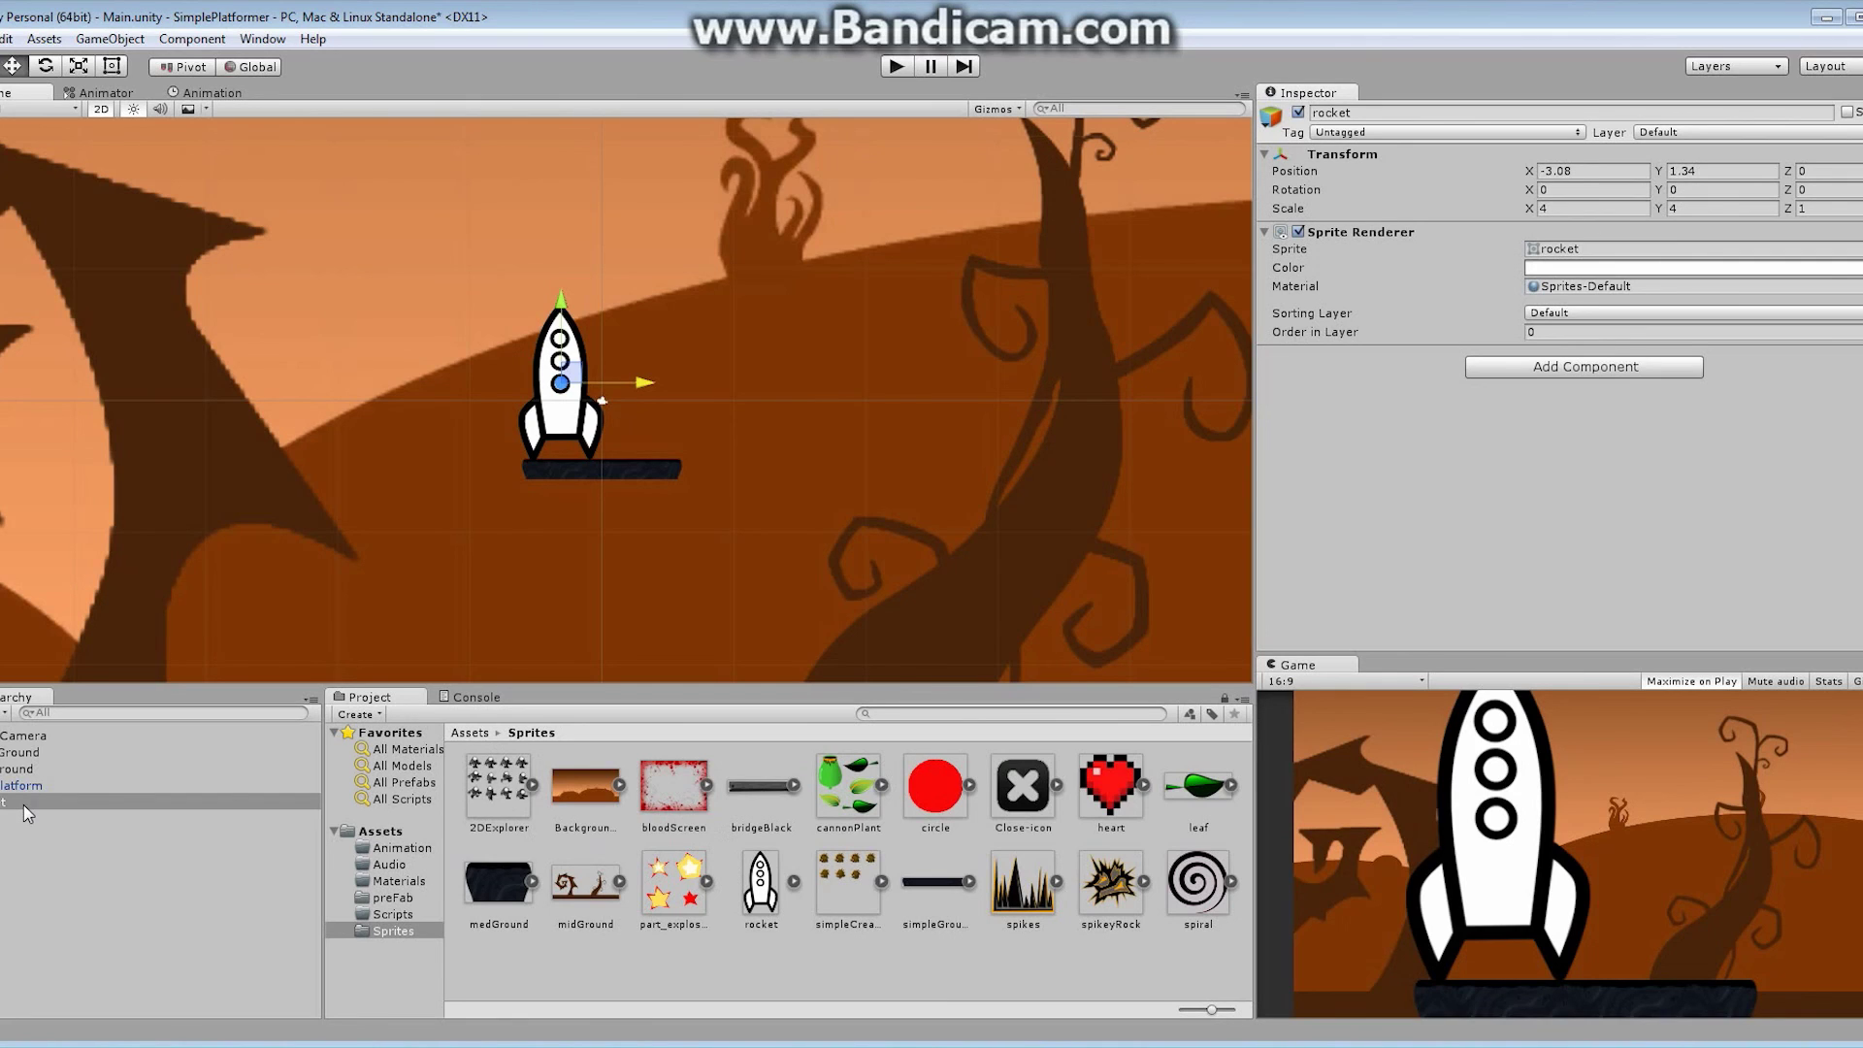
# Step: Set the rocket's Sprite Renderer Order in Layer to -7
pyautogui.click(1547, 332)
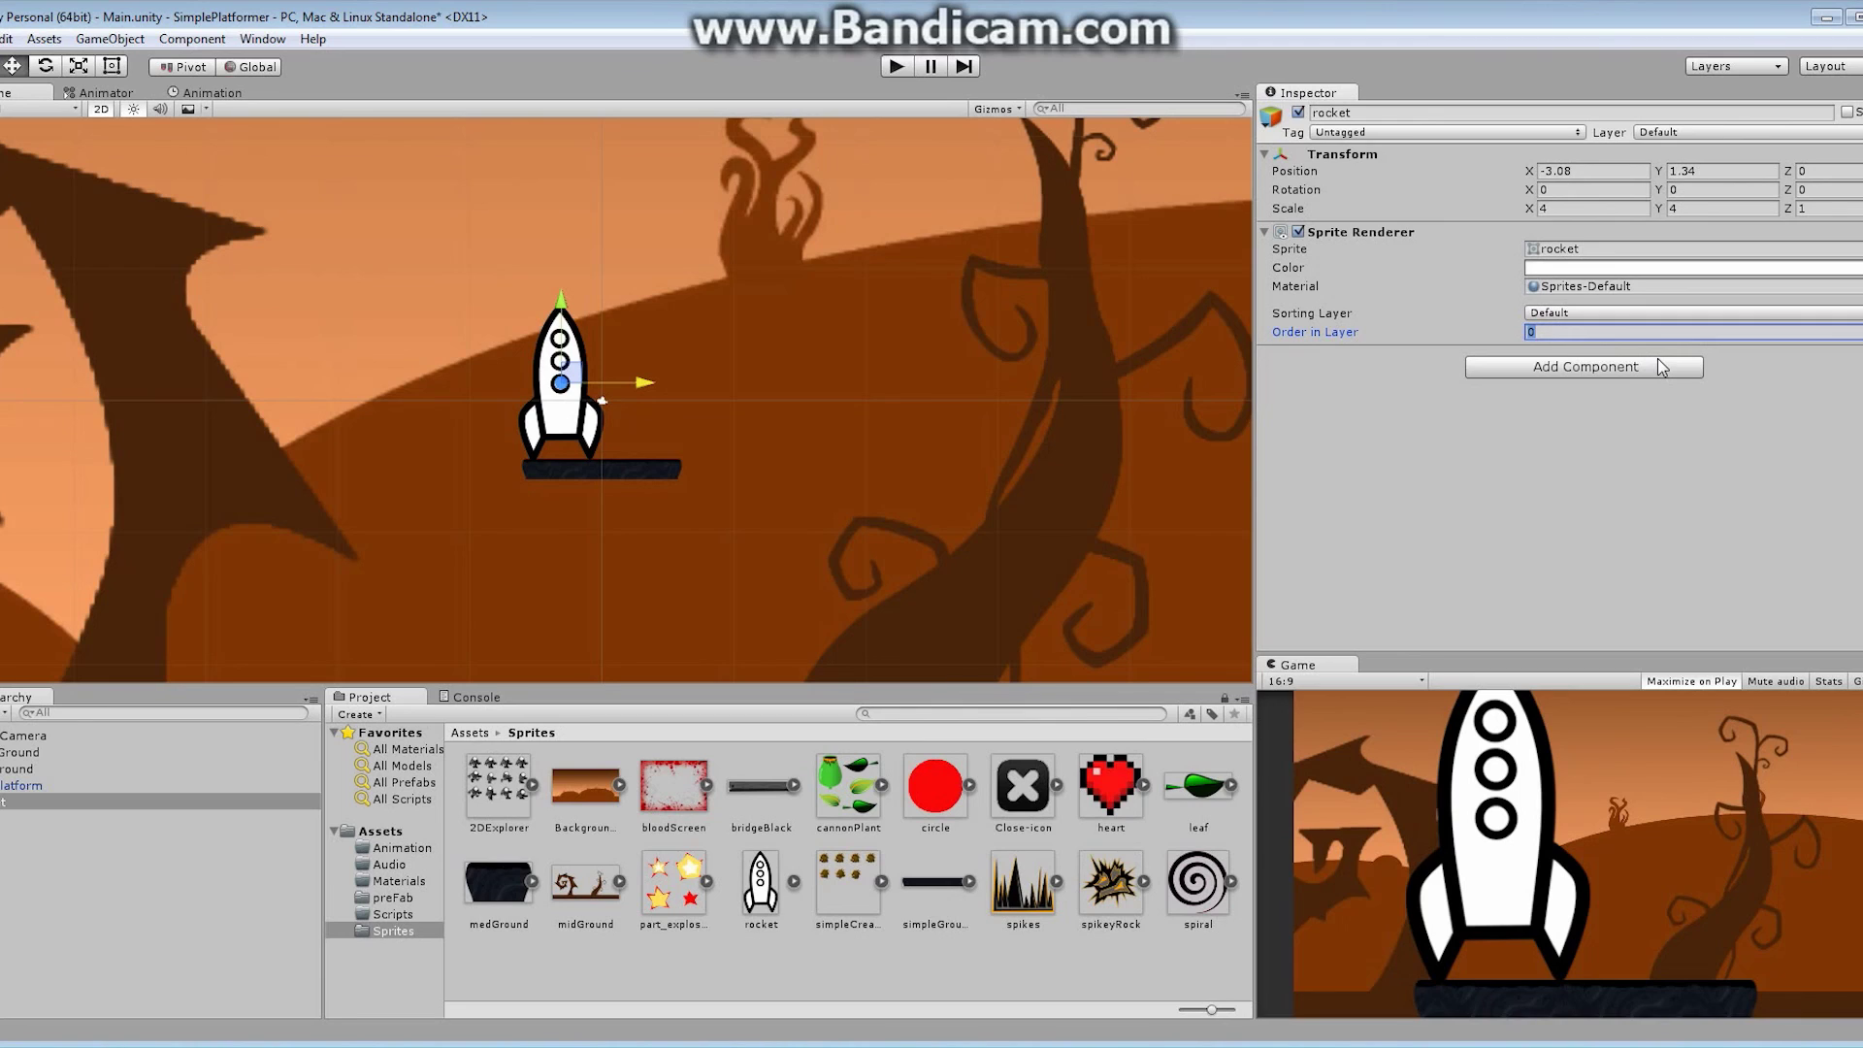
pyautogui.write('-7')
# Step: Slide the Main Camera right to X 0.87 to frame the rocket on its platform
pyautogui.click(43, 735)
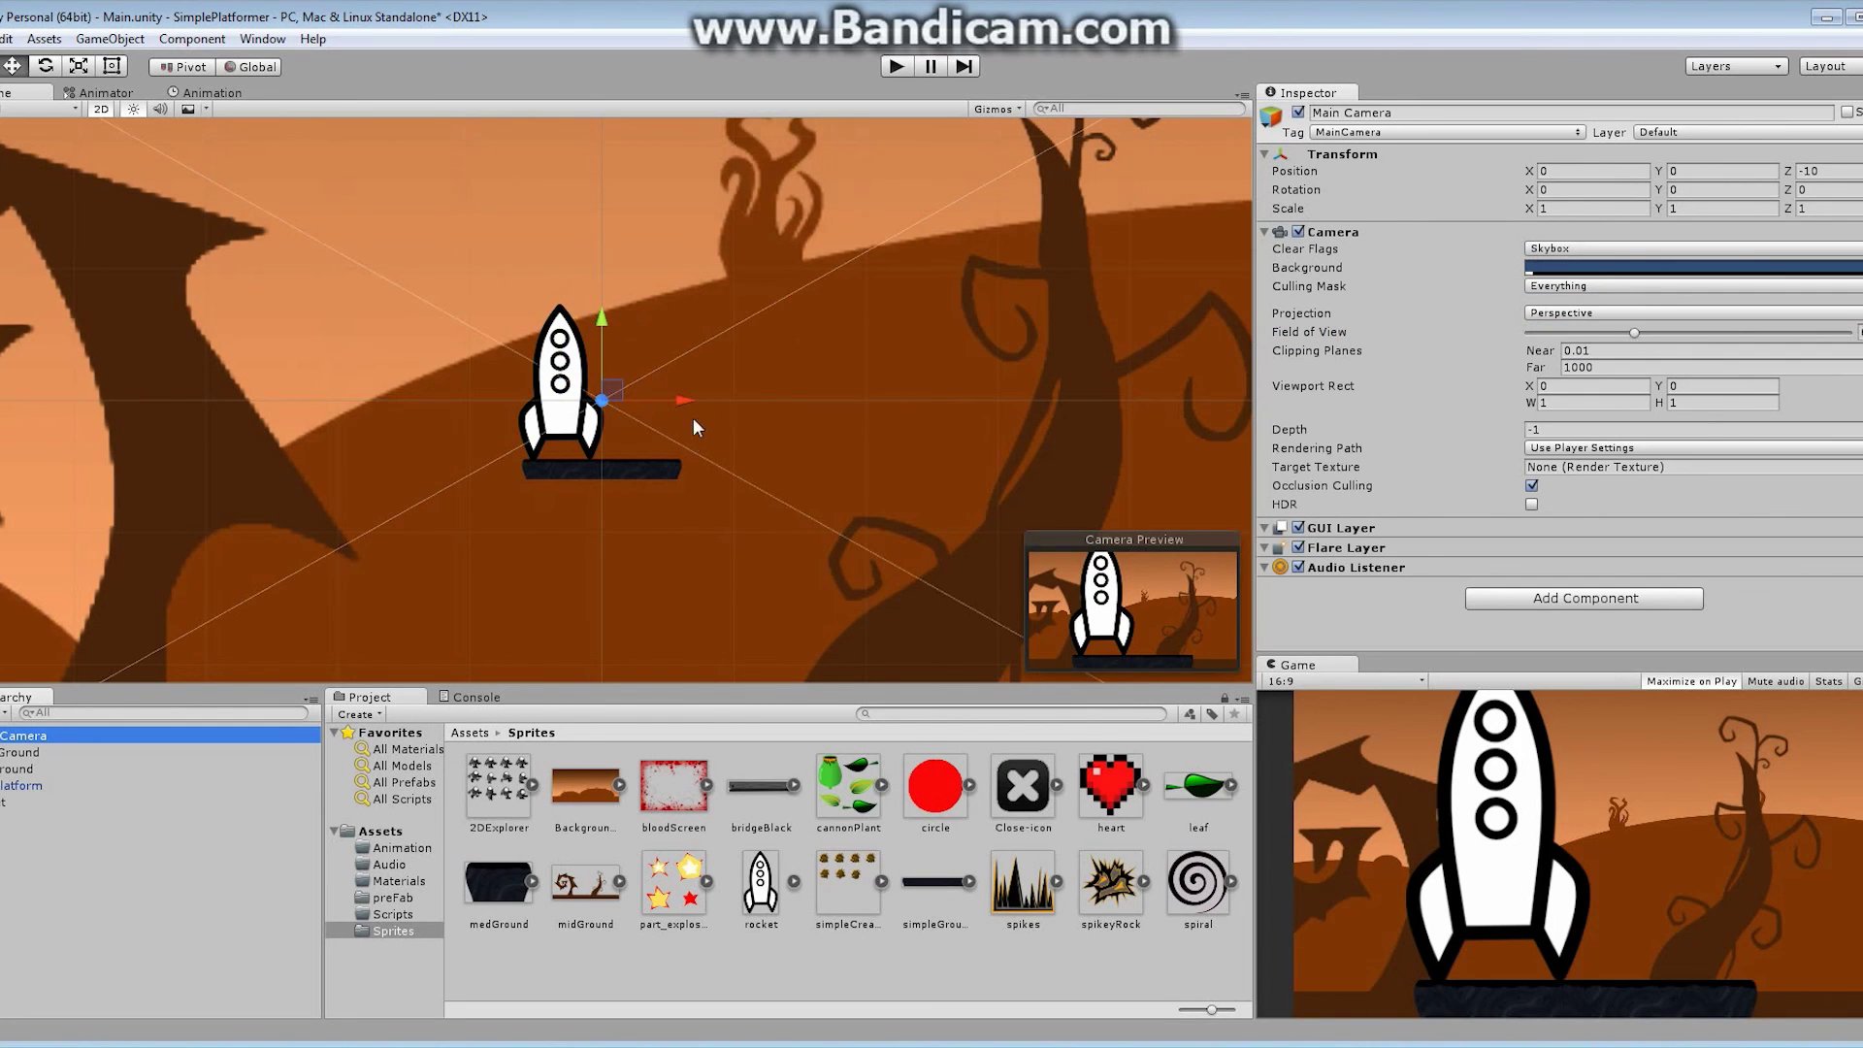
pyautogui.moveTo(683, 397)
pyautogui.mouseDown()
pyautogui.moveTo(784, 421)
pyautogui.moveTo(708, 398)
pyautogui.moveTo(554, 398)
pyautogui.moveTo(865, 447)
pyautogui.moveTo(483, 397)
pyautogui.moveTo(808, 428)
pyautogui.moveTo(595, 422)
pyautogui.moveTo(694, 432)
pyautogui.mouseUp()
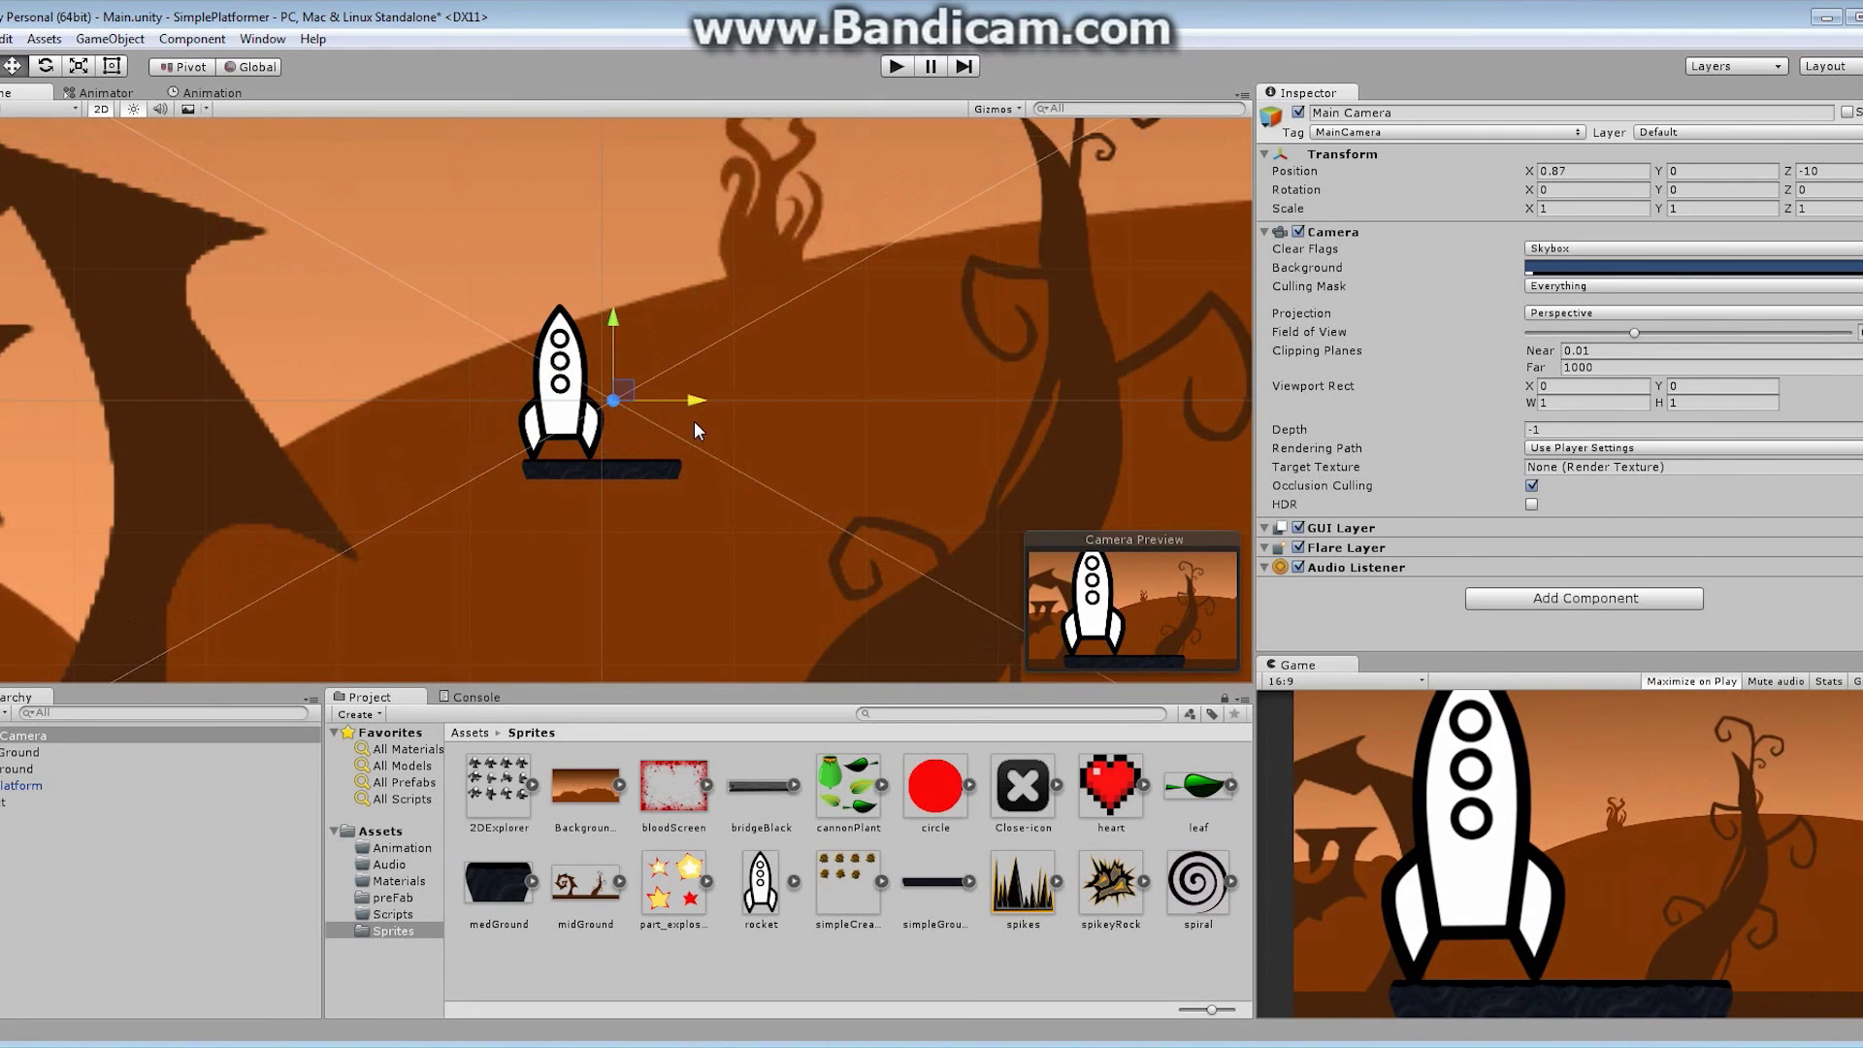